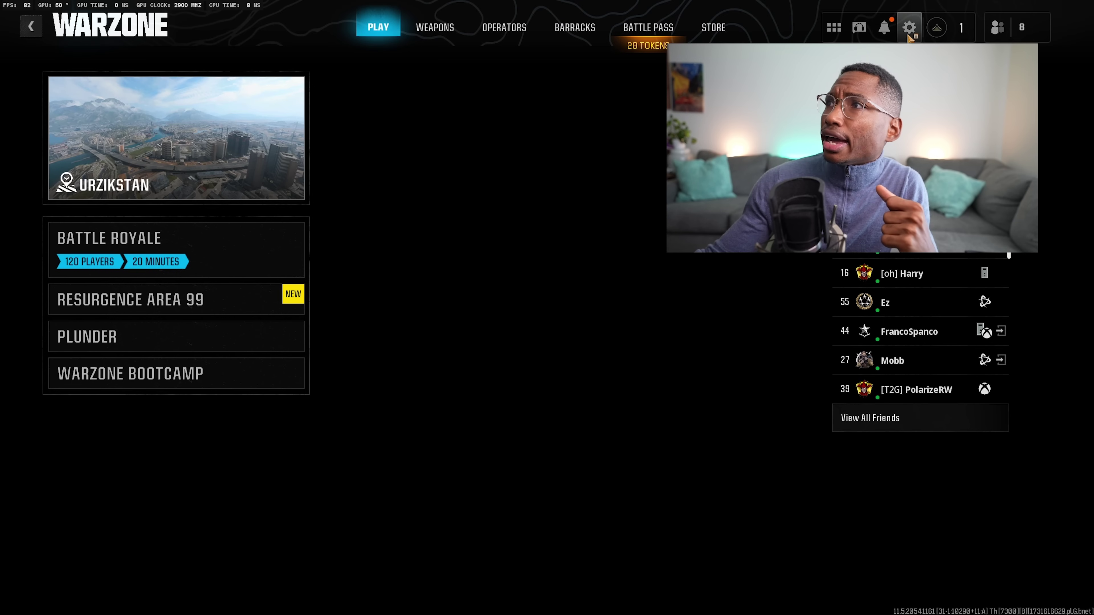
# Step: Open the graphics display settings and check the available Display Mode options
pyautogui.click(951, 29)
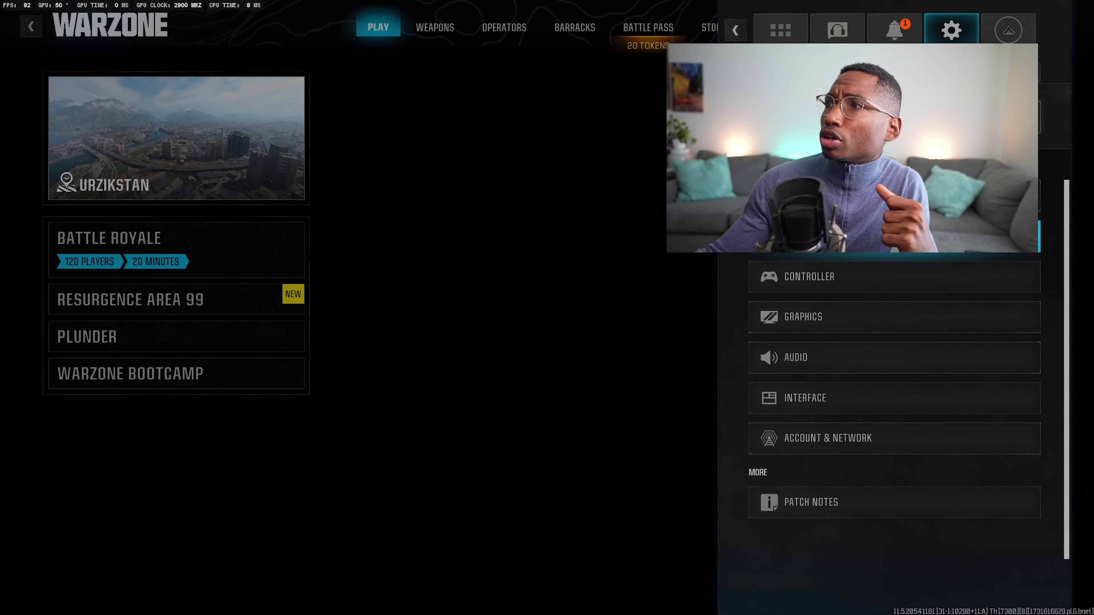
pyautogui.click(877, 317)
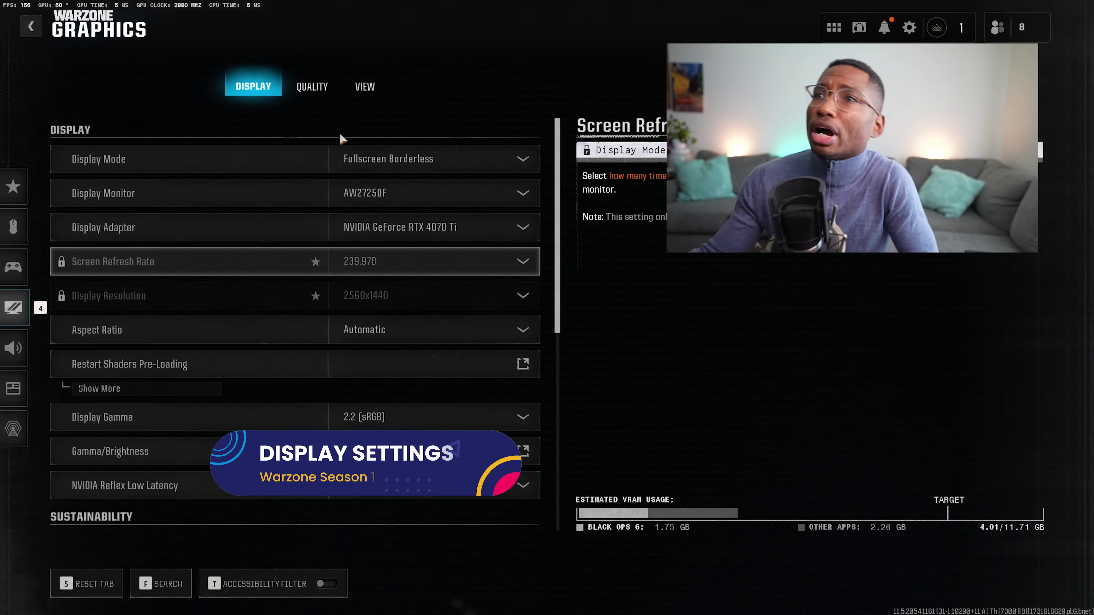
pyautogui.click(448, 163)
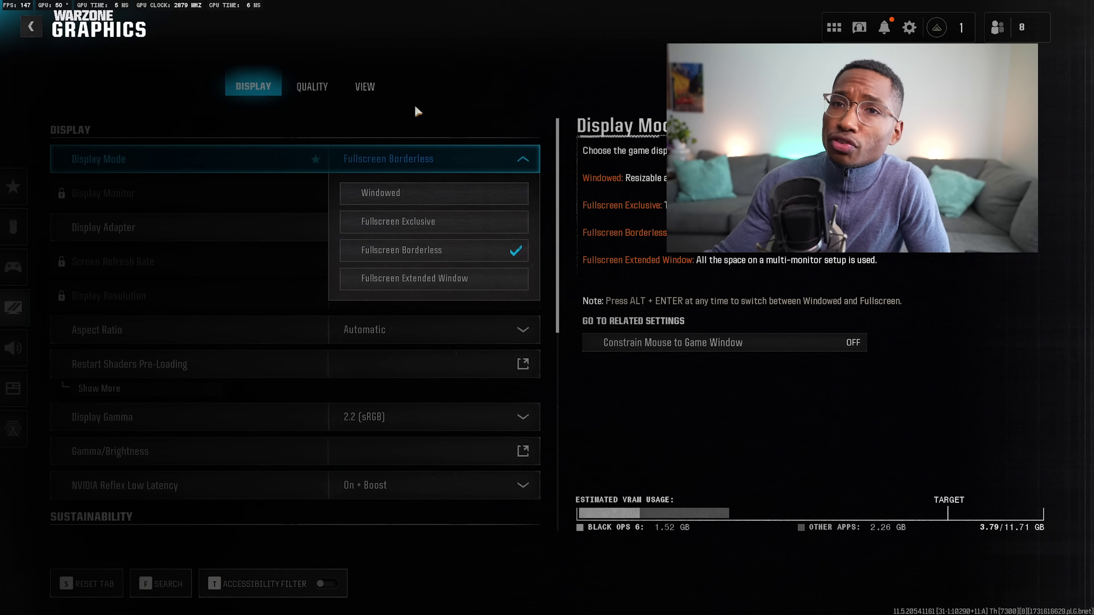
pyautogui.press('Escape')
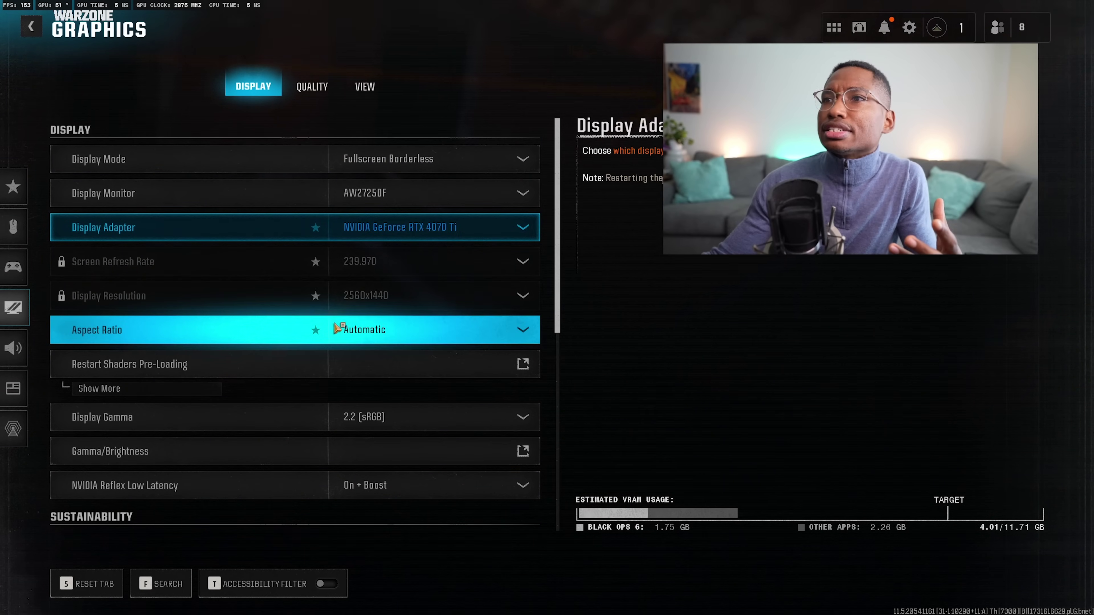
# Step: Review the remaining display settings and examine the available NVIDIA Reflex Low Latency options
pyautogui.scroll(-3, 335, 329)
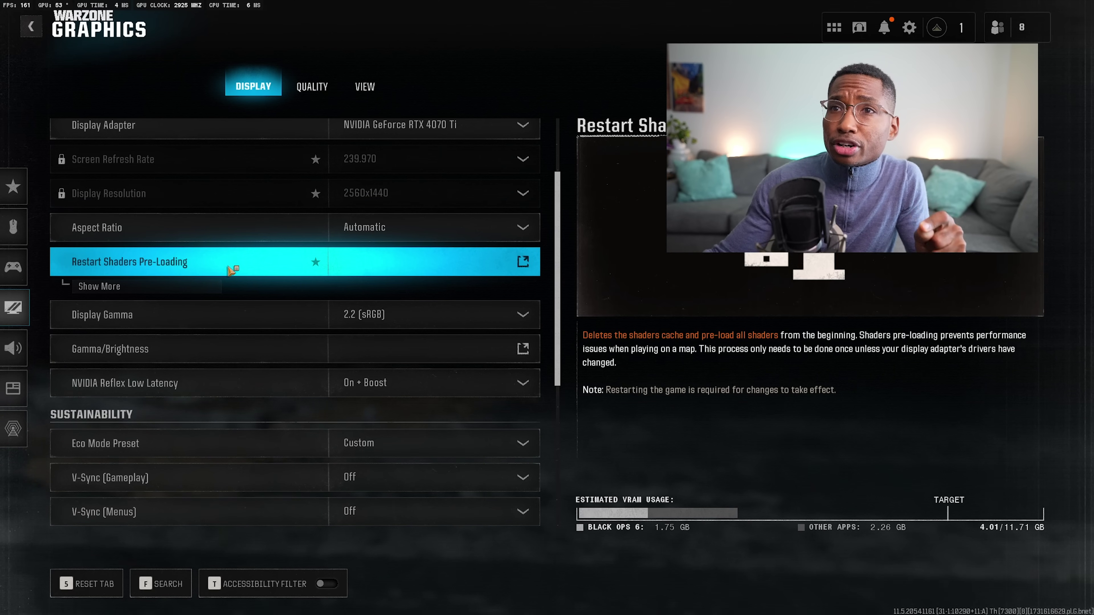
pyautogui.scroll(-2, 242, 265)
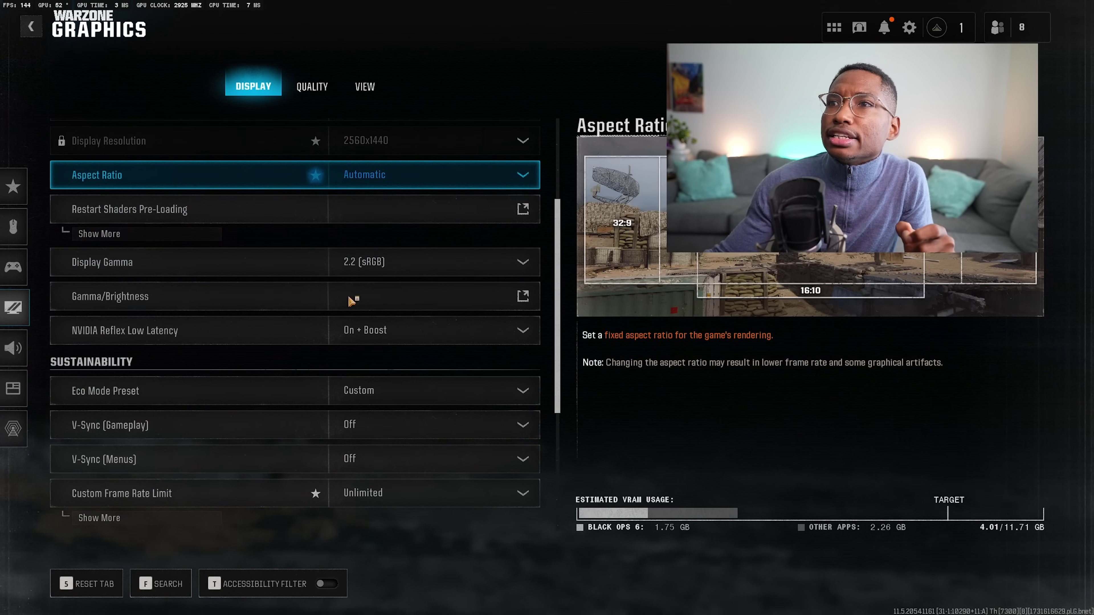
pyautogui.scroll(-2, 229, 293)
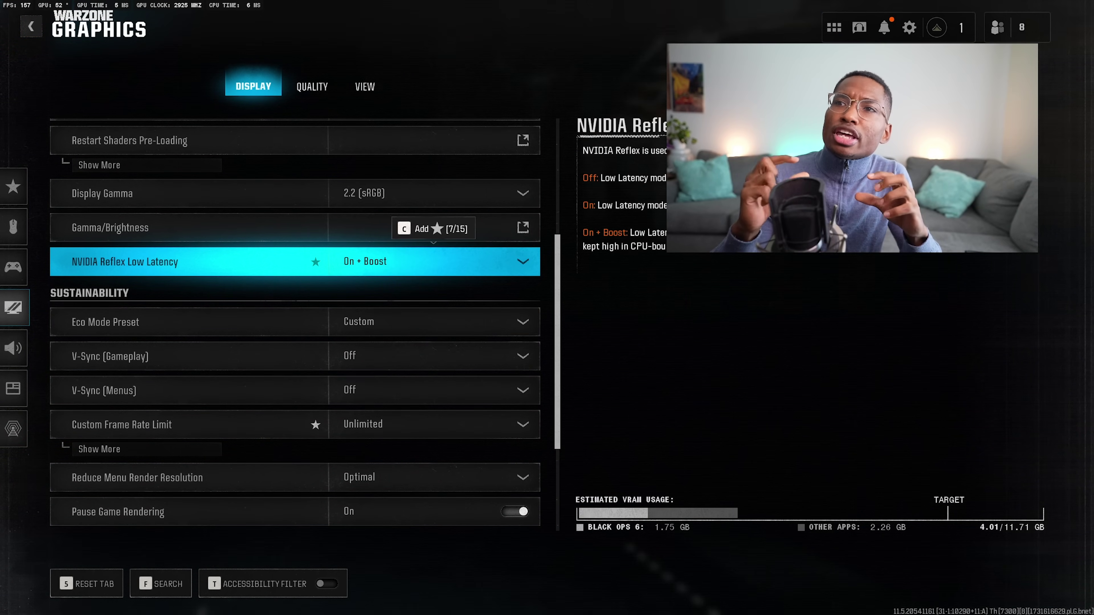
pyautogui.click(423, 265)
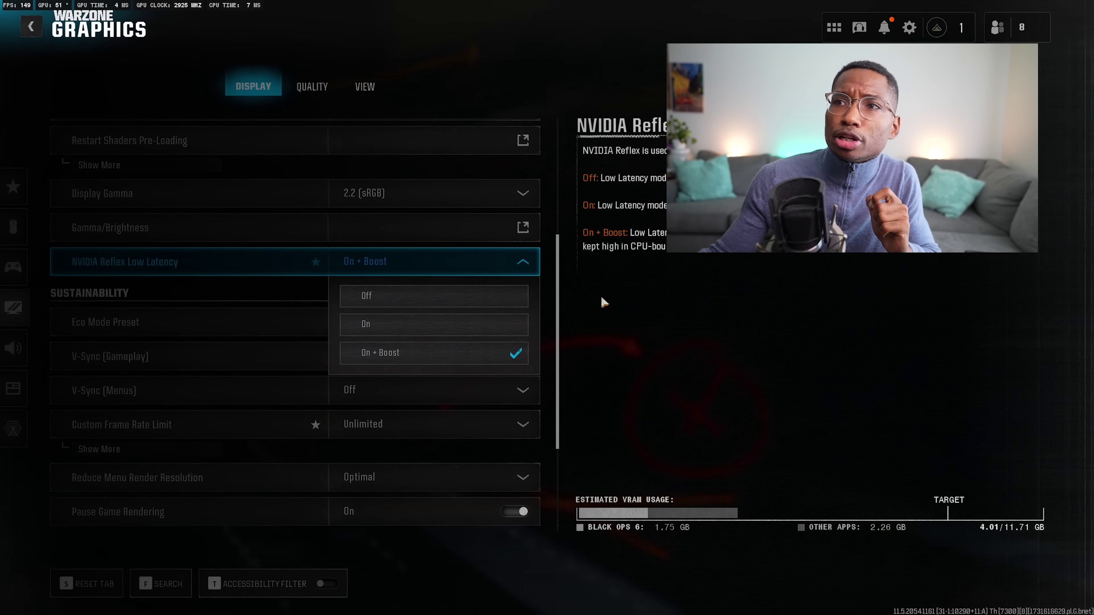
pyautogui.click(414, 265)
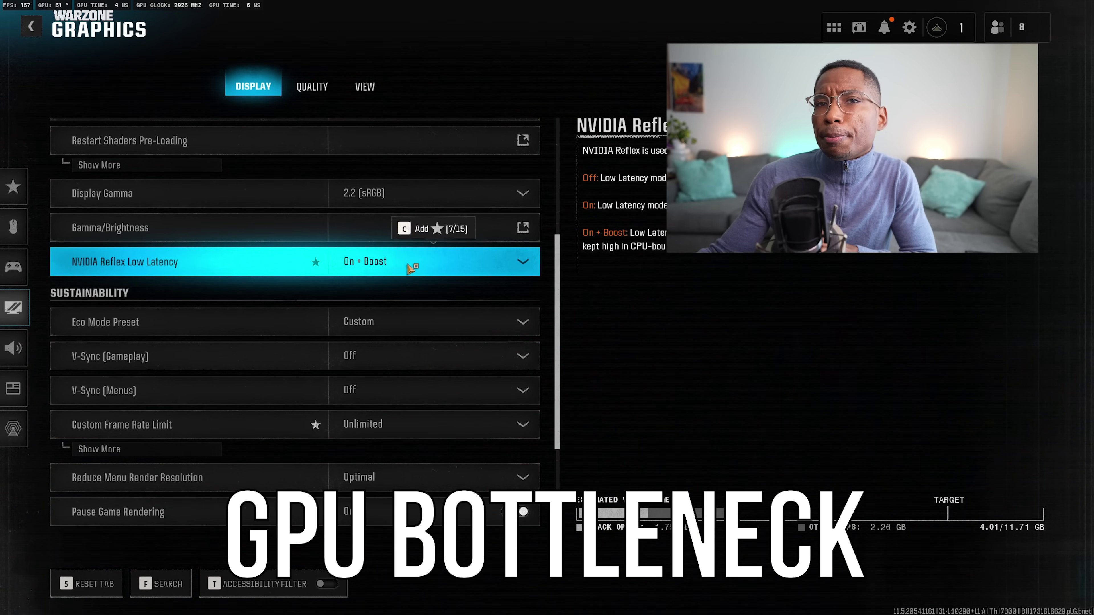
pyautogui.click(391, 265)
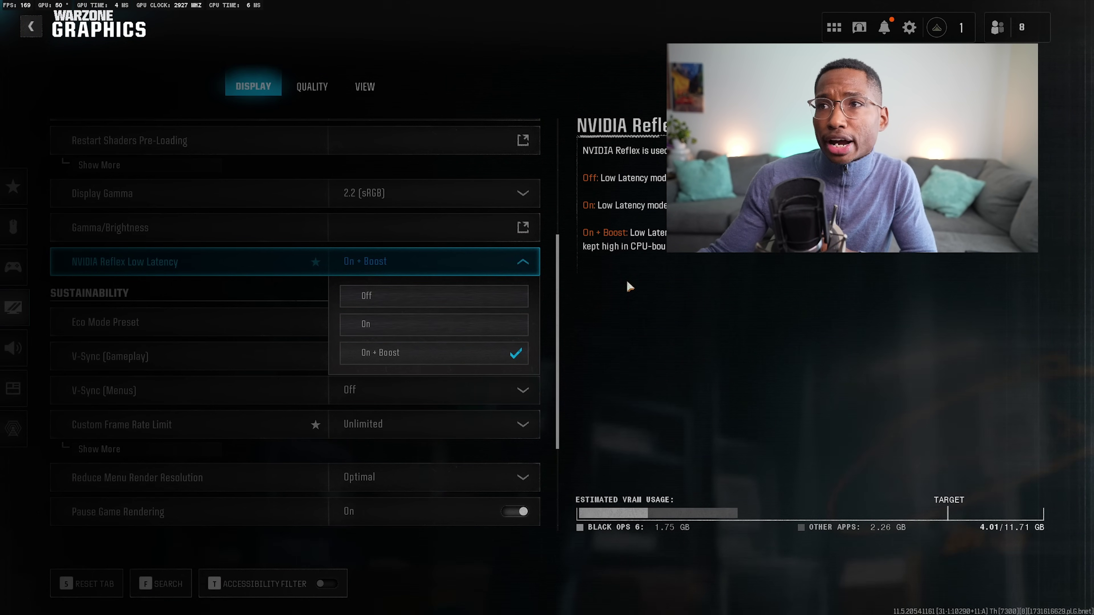
pyautogui.click(426, 80)
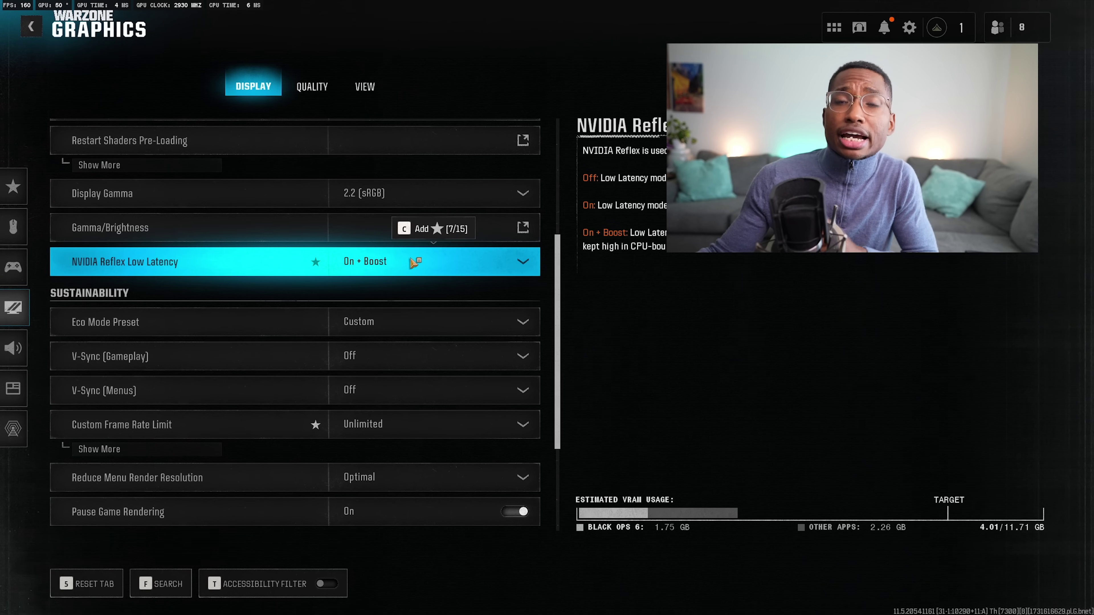
pyautogui.moveTo(125, 219)
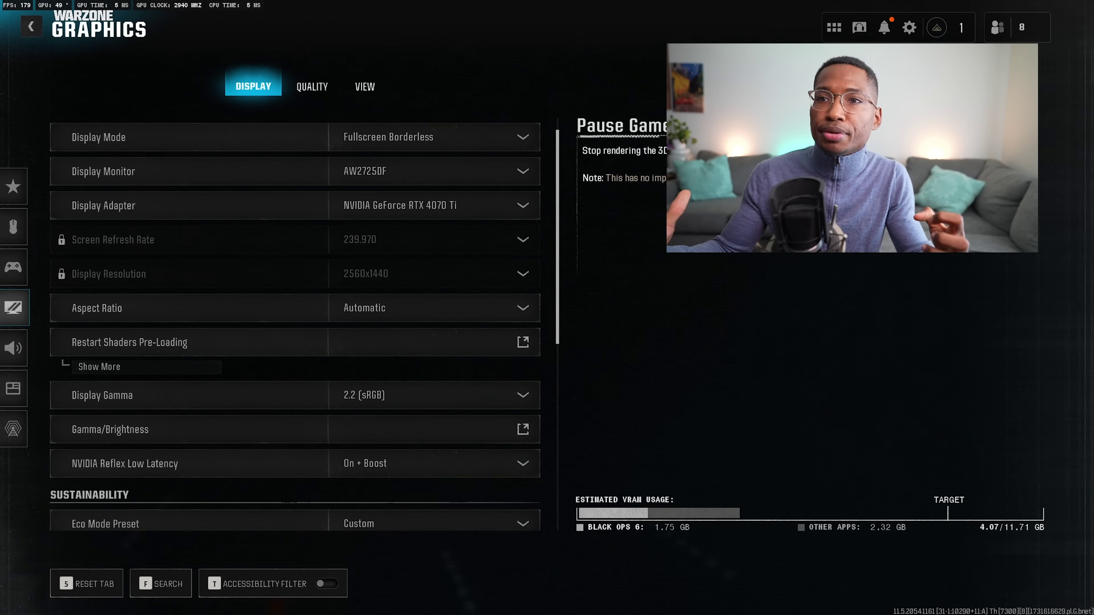
pyautogui.click(396, 465)
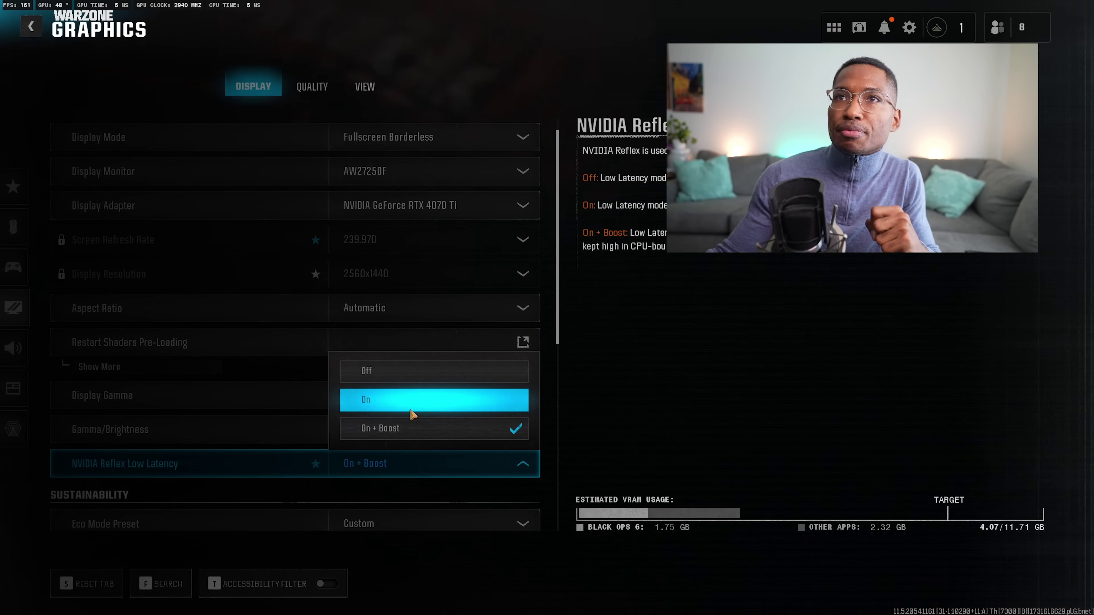
pyautogui.click(666, 432)
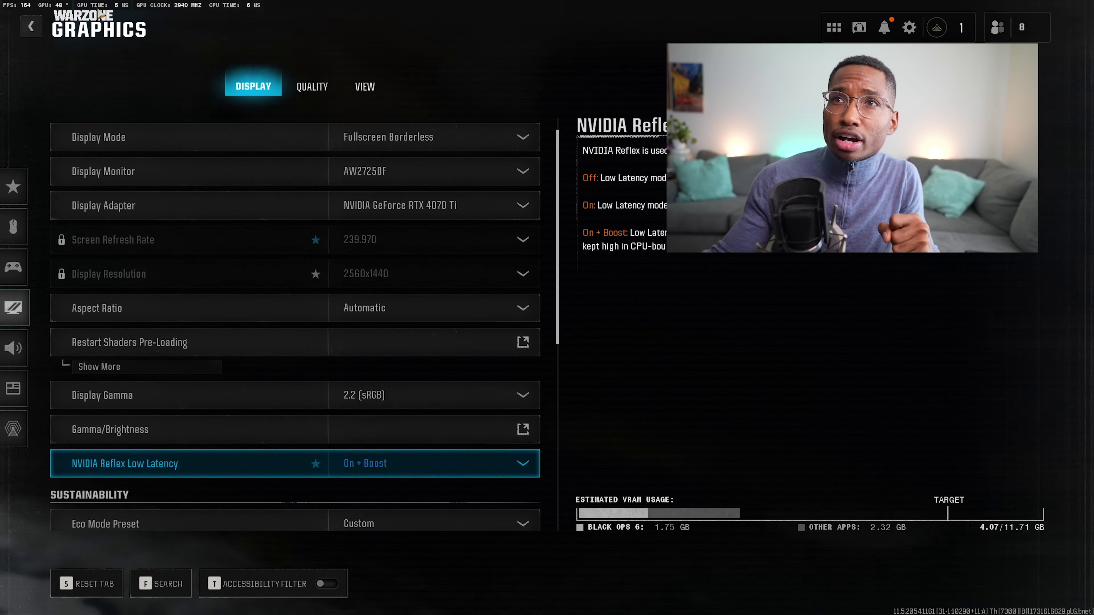
# Step: Check the telemetry settings in the global interface settings
pyautogui.moveTo(53, 334)
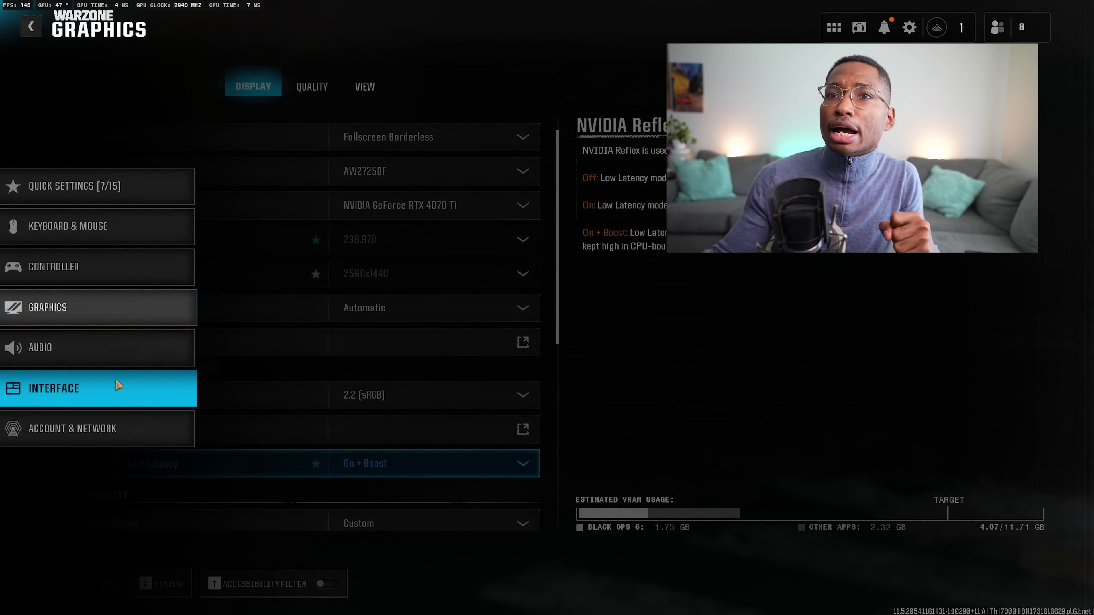
pyautogui.click(117, 386)
pyautogui.click(194, 414)
pyautogui.scroll(-4, 301, 323)
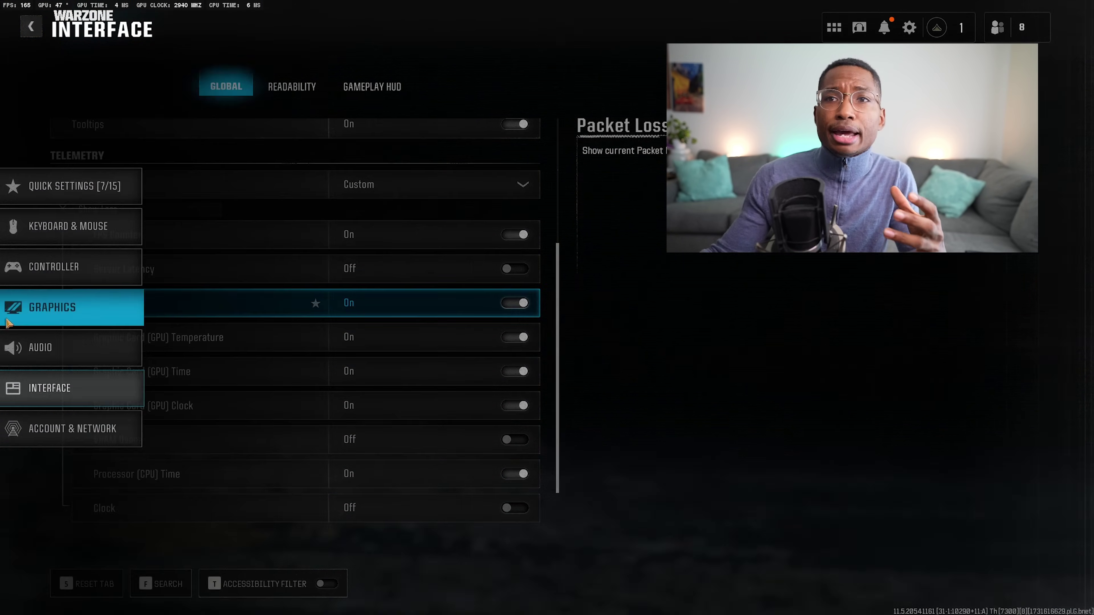
# Step: Return to the graphics display settings and set NVIDIA Reflex Low Latency to On + Boost
pyautogui.click(51, 307)
pyautogui.scroll(-5, 267, 379)
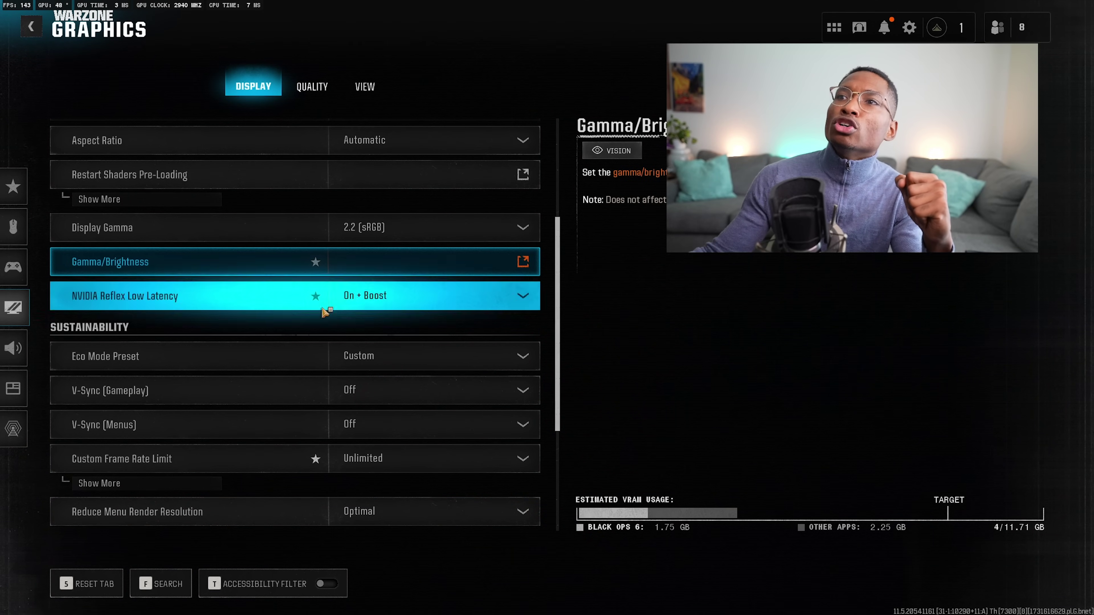
pyautogui.scroll(4, 323, 319)
pyautogui.click(408, 427)
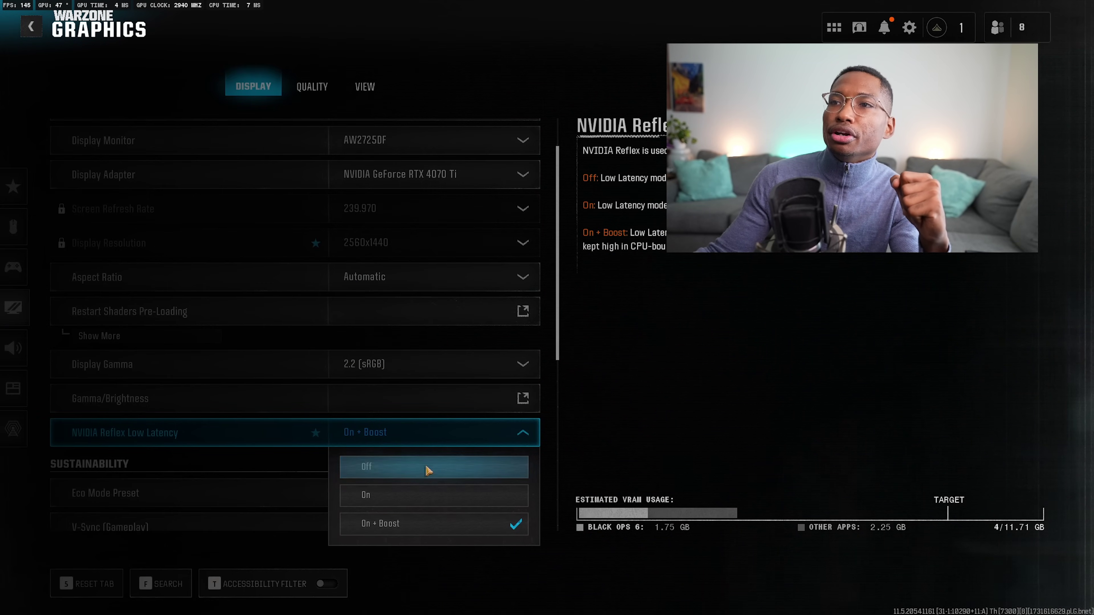
pyautogui.click(427, 522)
pyautogui.click(459, 431)
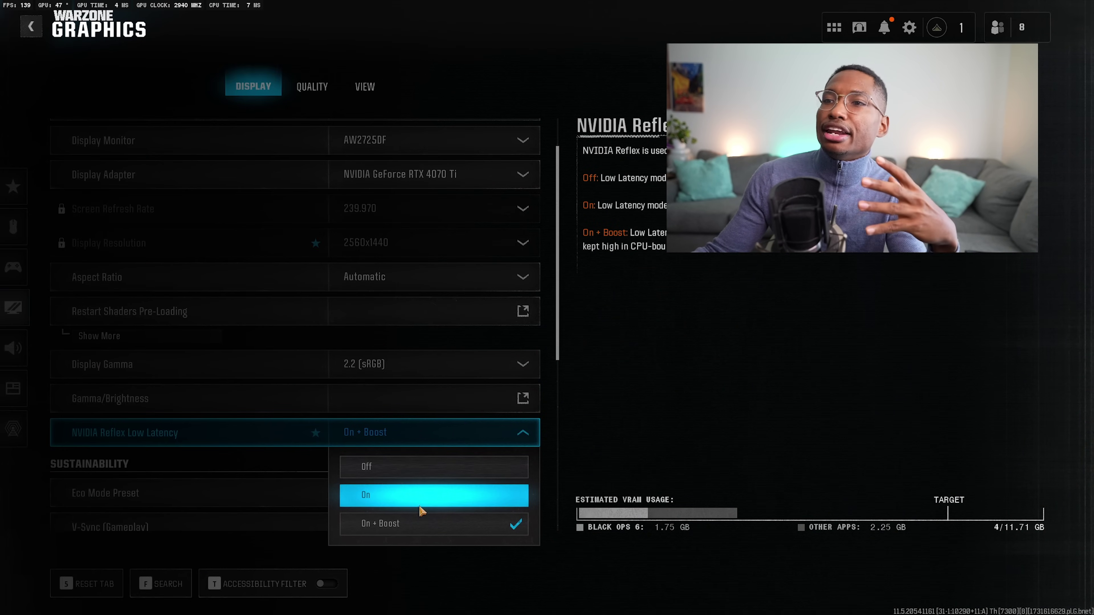
pyautogui.click(604, 390)
# Step: Set Custom Frame Rate Limit to Custom, with a gameplay limit of 300 and a menu limit of 60
pyautogui.scroll(-6, 208, 410)
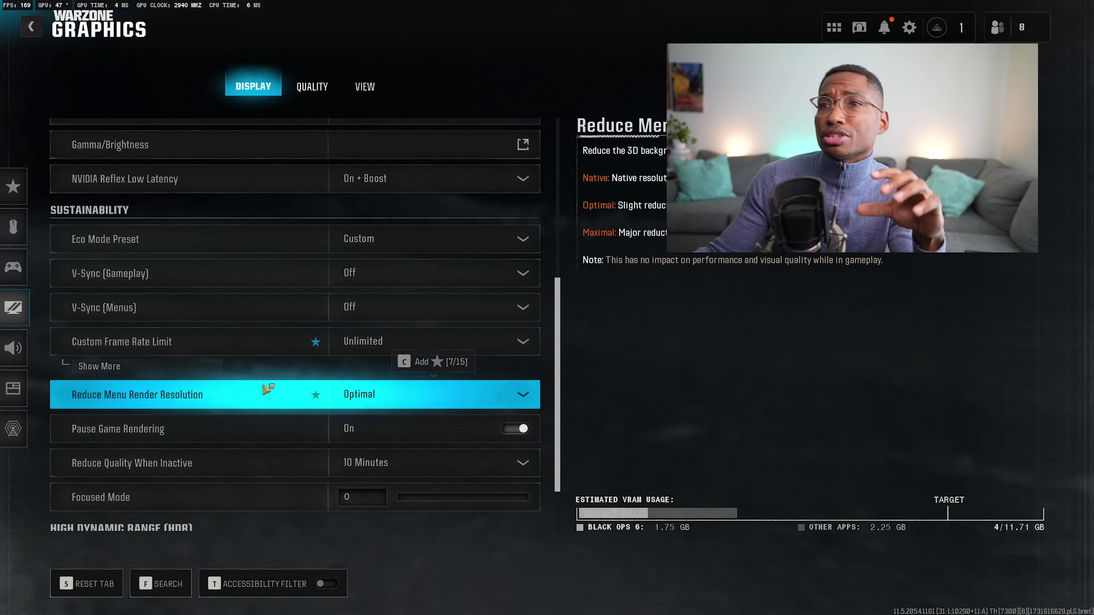
pyautogui.click(99, 366)
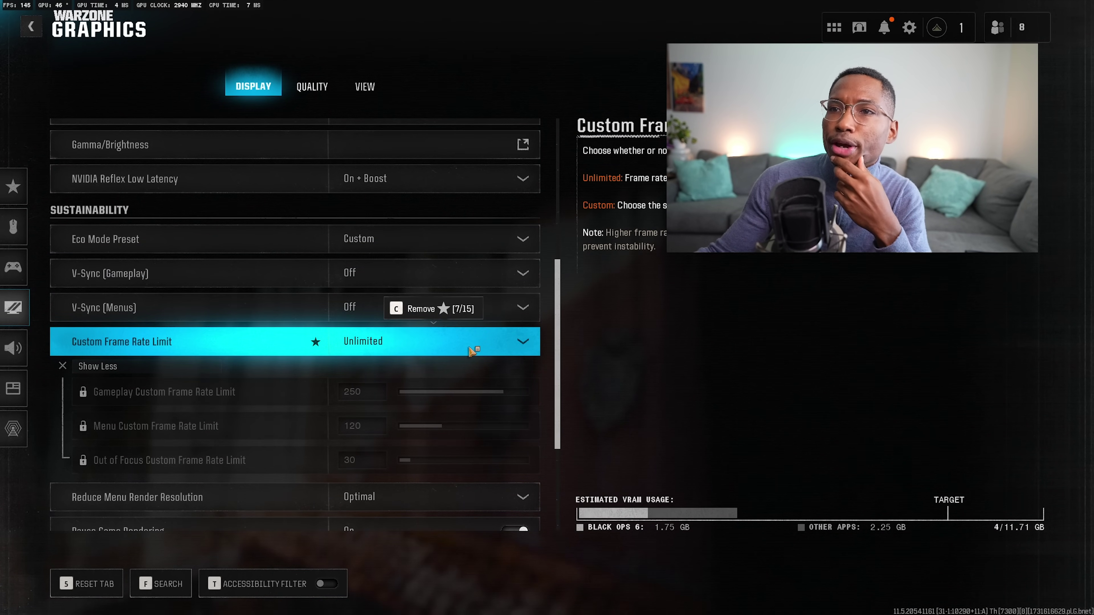
pyautogui.click(416, 342)
pyautogui.click(386, 409)
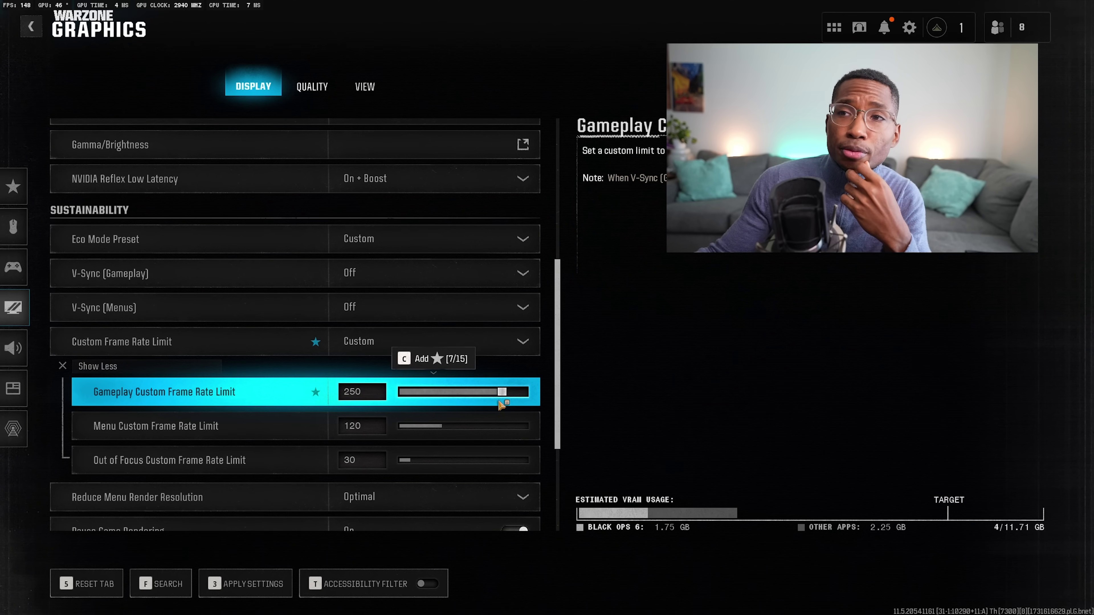
pyautogui.click(511, 397)
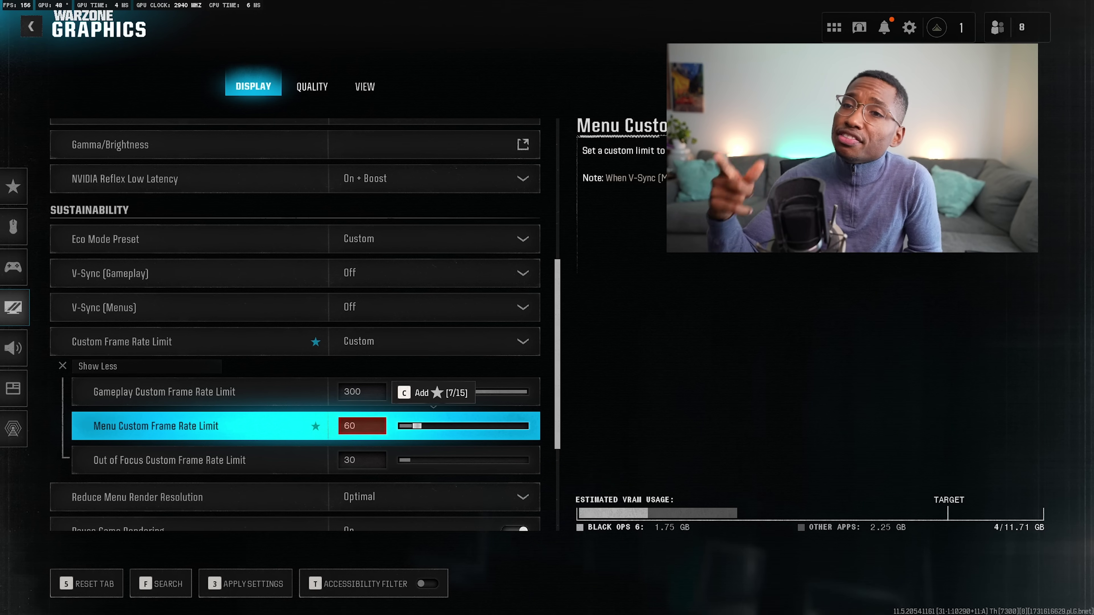
# Step: Set Reduce Menu Render Resolution to Optimal and check the Reduce Quality When Inactive options
pyautogui.scroll(-3, 373, 431)
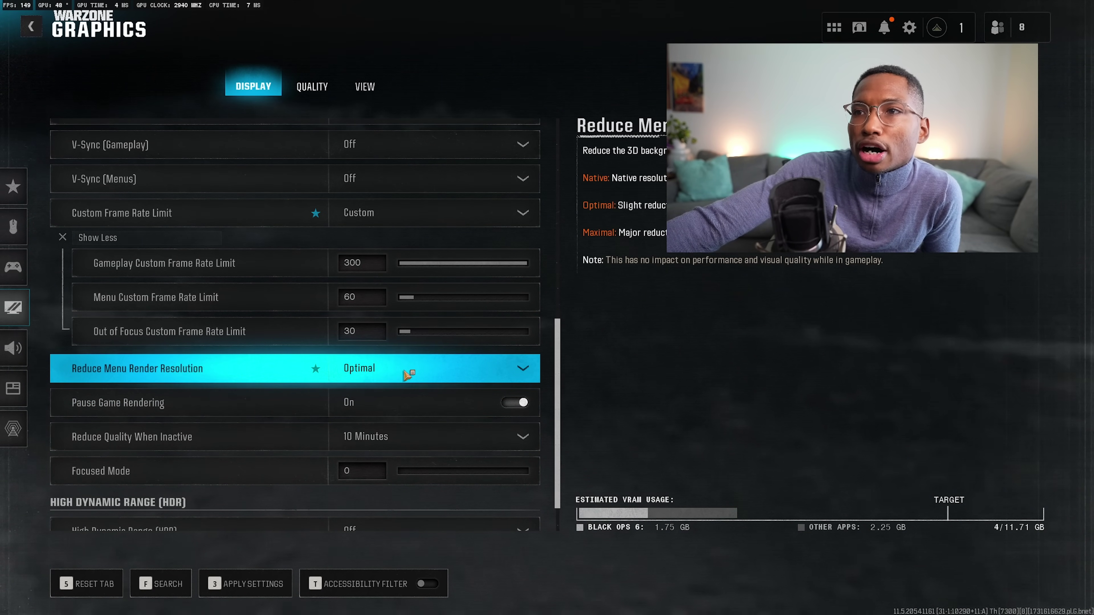
pyautogui.click(375, 370)
pyautogui.click(361, 426)
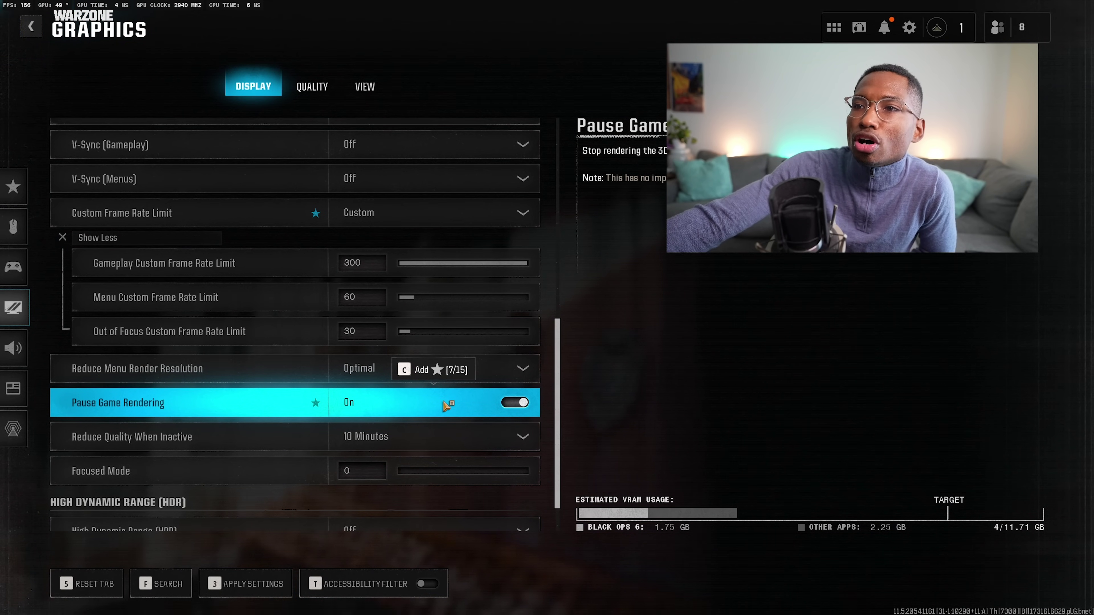
pyautogui.click(448, 436)
pyautogui.click(693, 409)
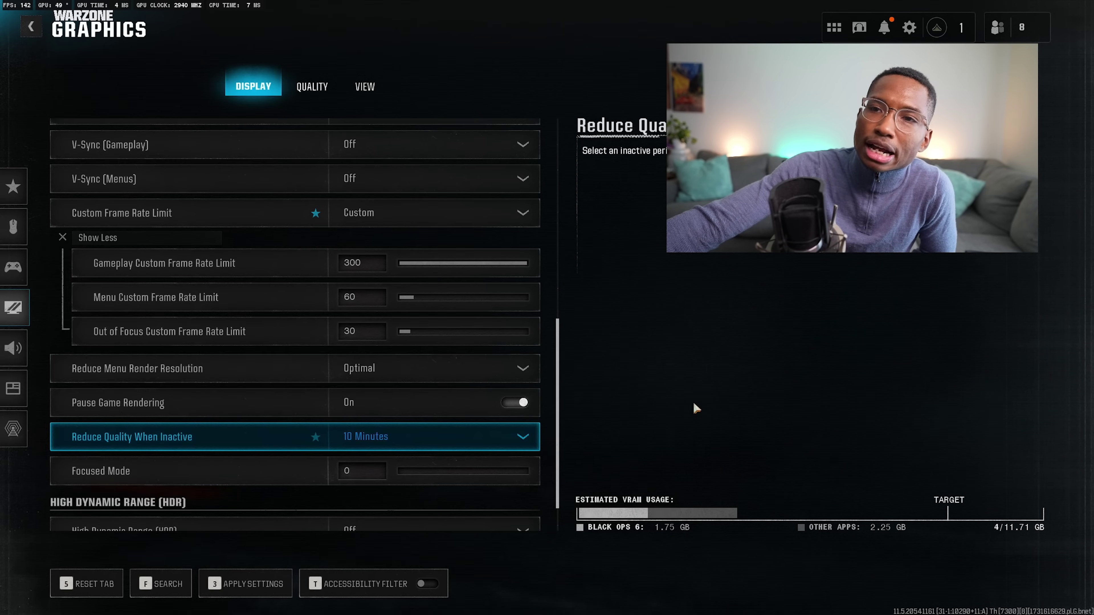
# Step: Open the graphics quality settings and expand the additional Upscaling / Sharpening options
pyautogui.scroll(-1, 306, 409)
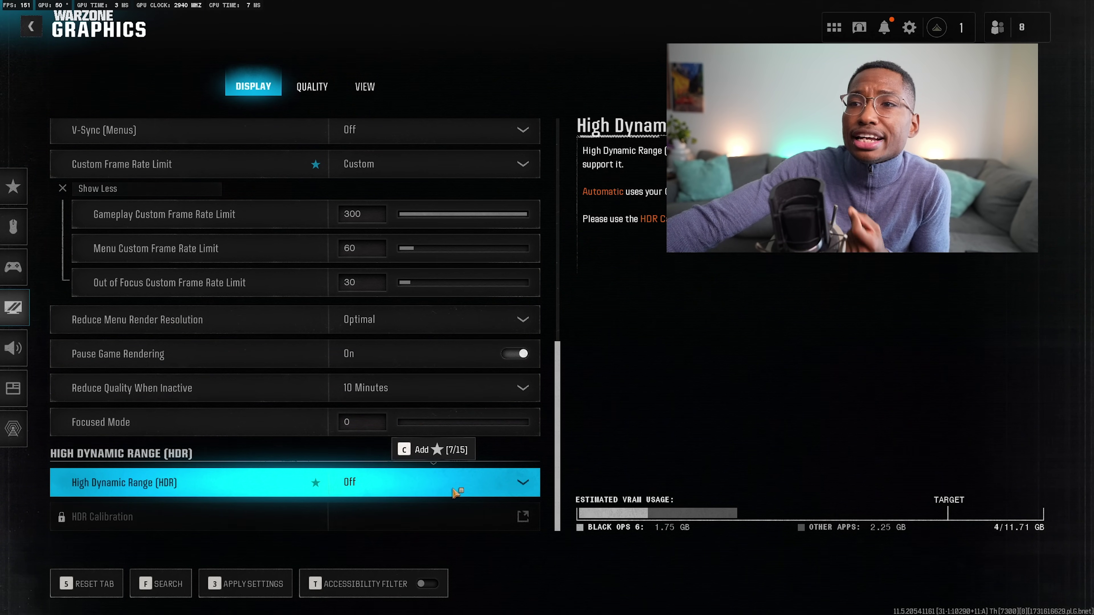
pyautogui.click(312, 86)
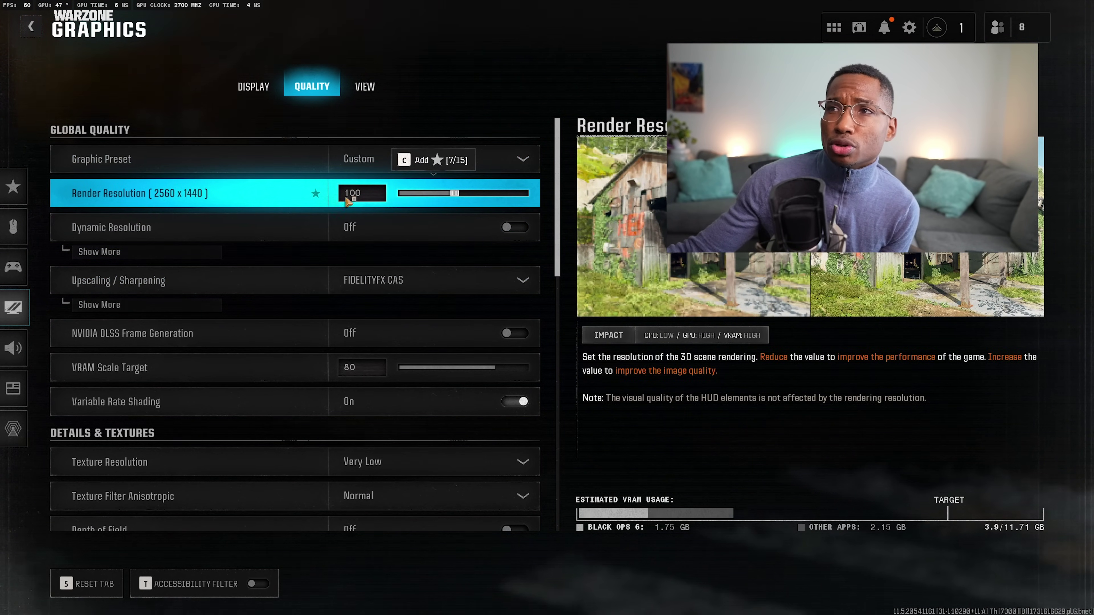
pyautogui.click(107, 304)
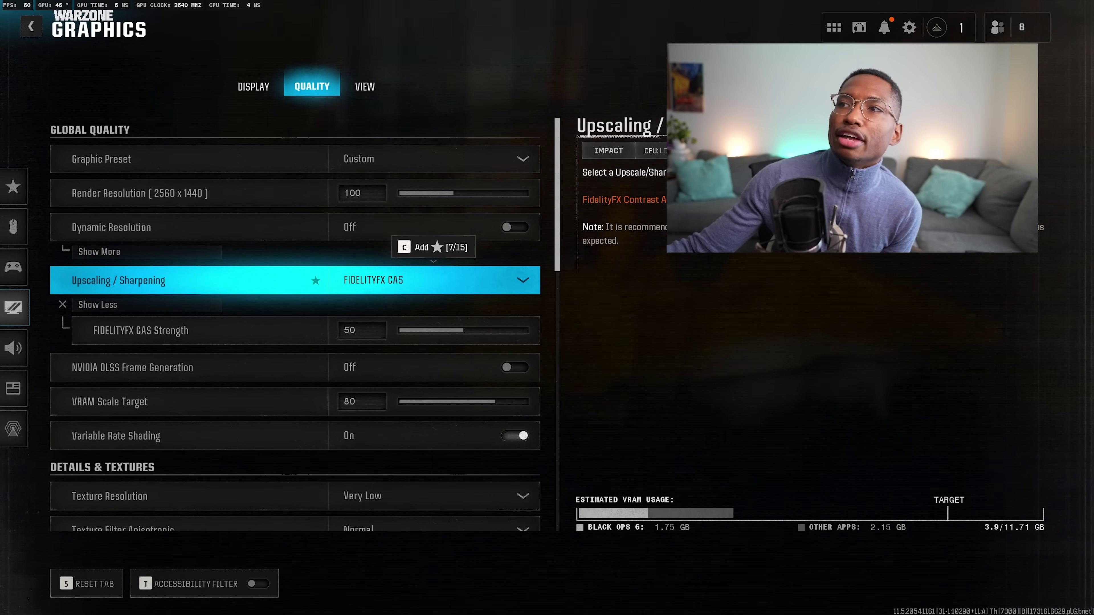
# Step: Try NVIDIA DLSS as the Upscaling / Sharpening method with the Quality preset
pyautogui.click(433, 280)
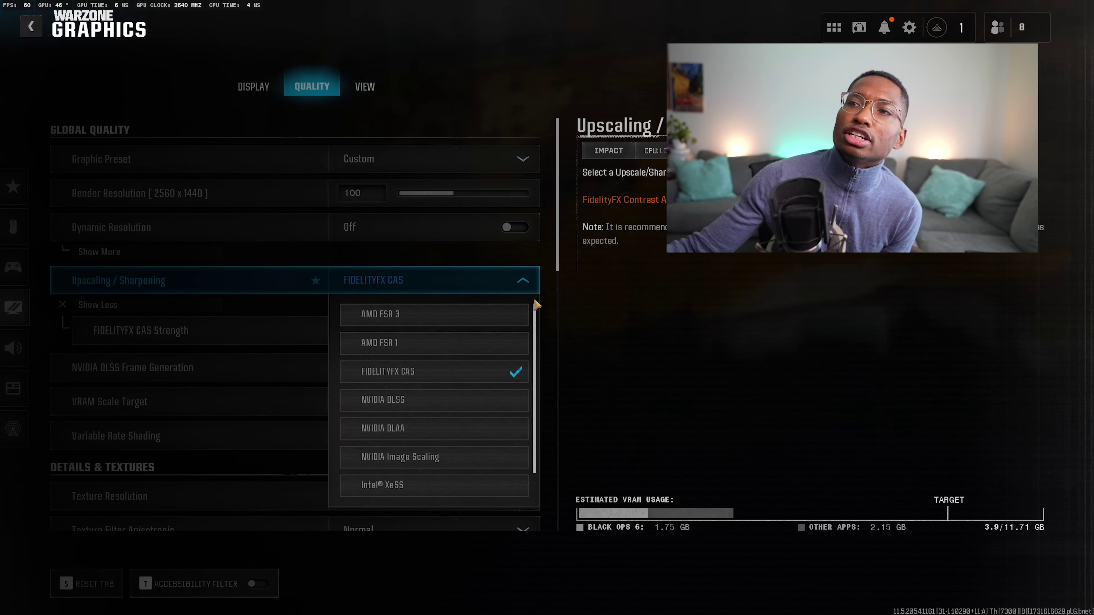
pyautogui.click(503, 407)
pyautogui.click(247, 303)
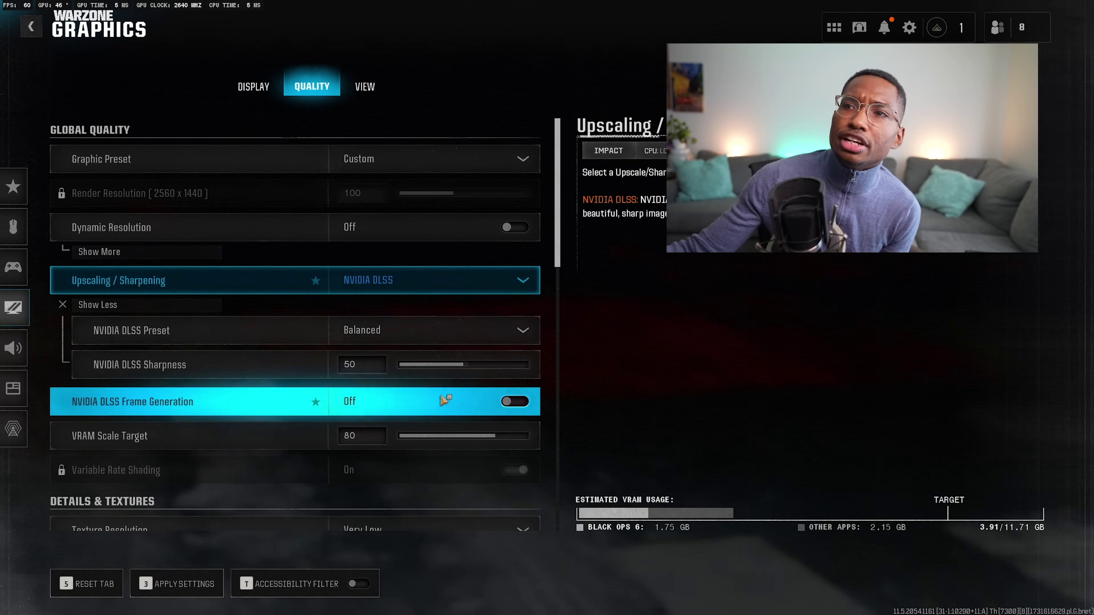
pyautogui.click(487, 329)
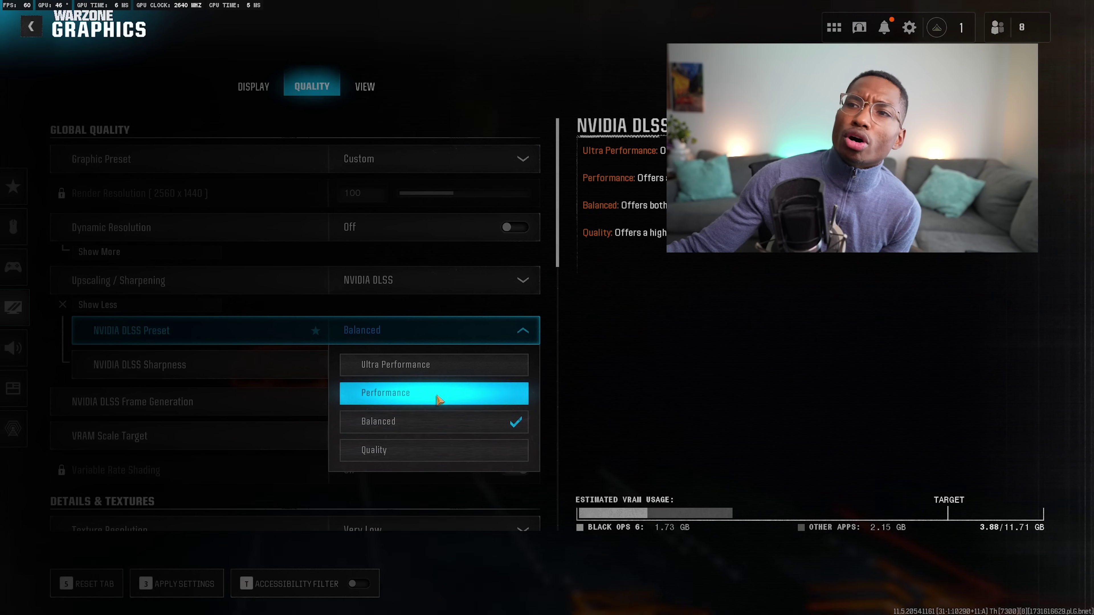
pyautogui.click(439, 459)
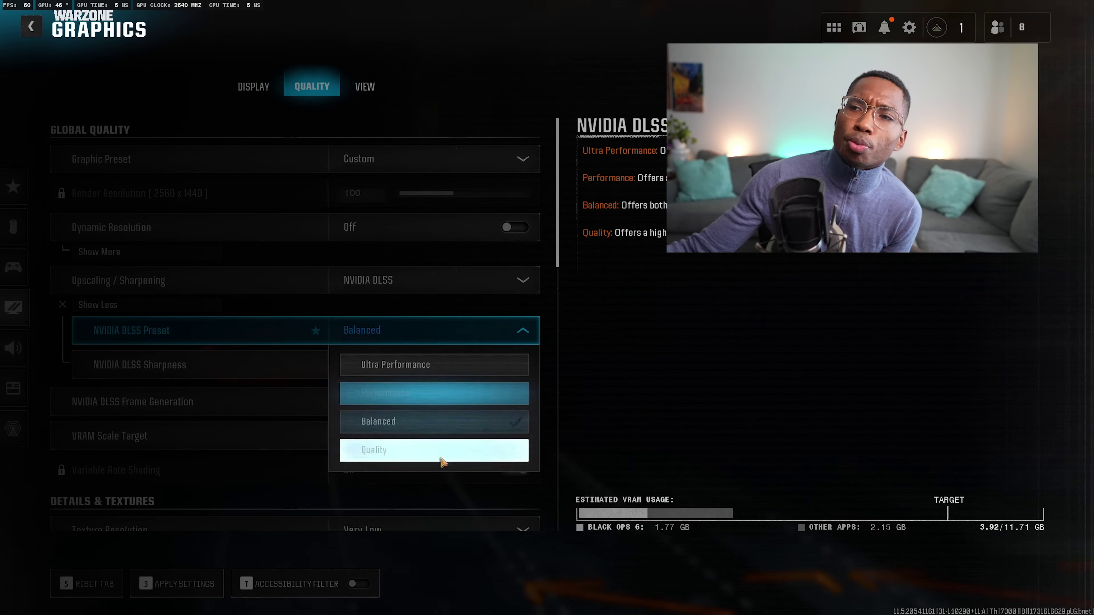
pyautogui.click(396, 397)
# Step: Set Upscaling / Sharpening to FIDELITYFX CAS
pyautogui.click(422, 285)
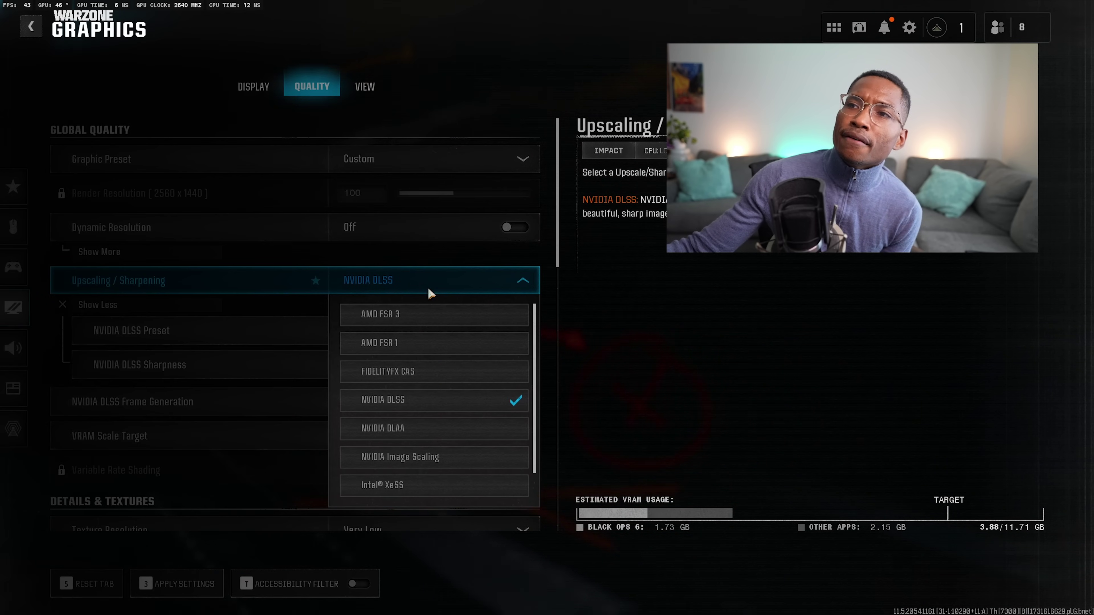
pyautogui.click(446, 376)
pyautogui.click(358, 300)
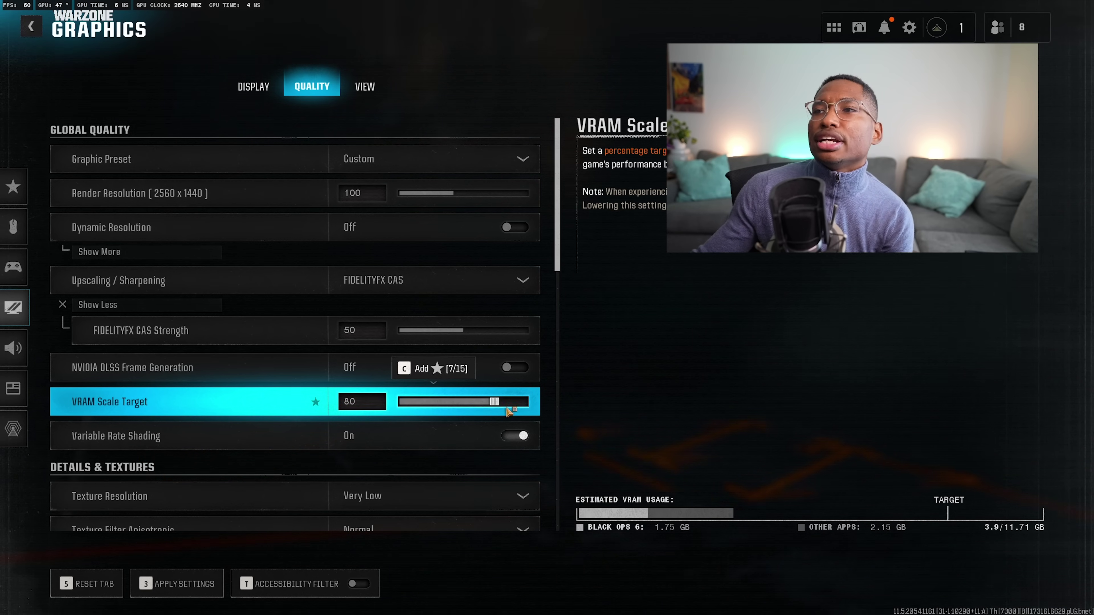
# Step: Examine the Texture Resolution and Texture Filter Anisotropic options in the Details & Textures section
pyautogui.moveTo(558, 236)
pyautogui.mouseDown()
pyautogui.moveTo(558, 261)
pyautogui.moveTo(109, 299)
pyautogui.mouseUp()
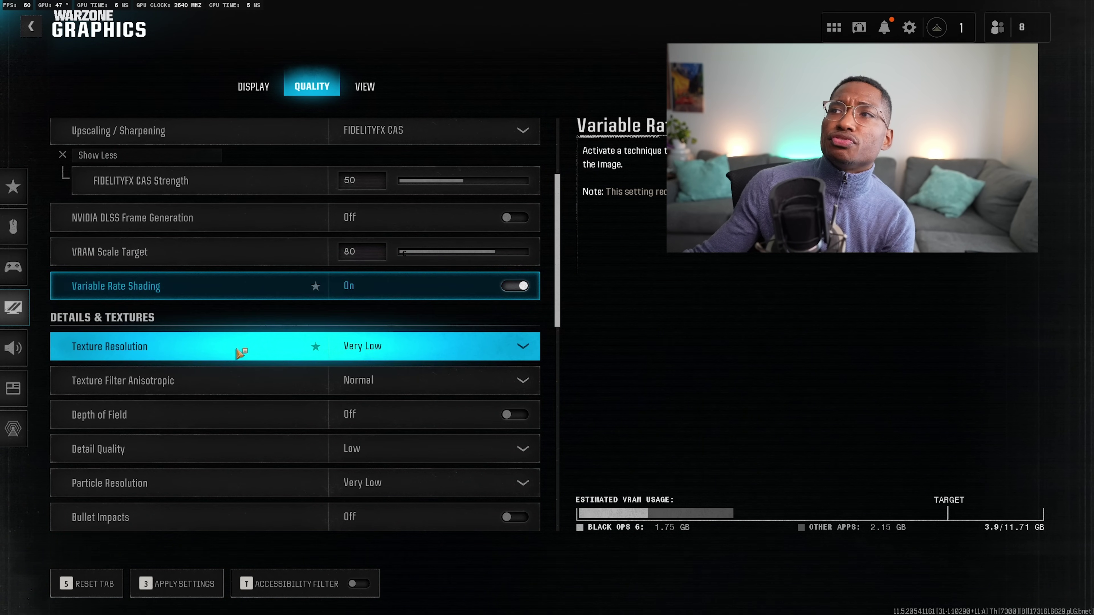
pyautogui.scroll(-2, 280, 311)
pyautogui.scroll(-3, 215, 267)
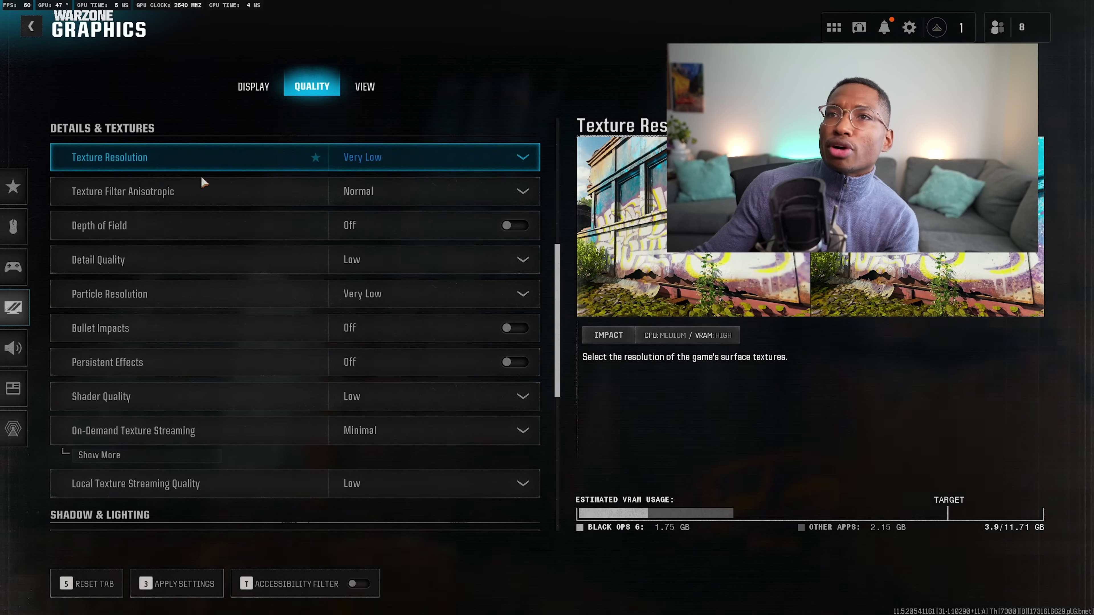
pyautogui.click(393, 161)
pyautogui.click(392, 160)
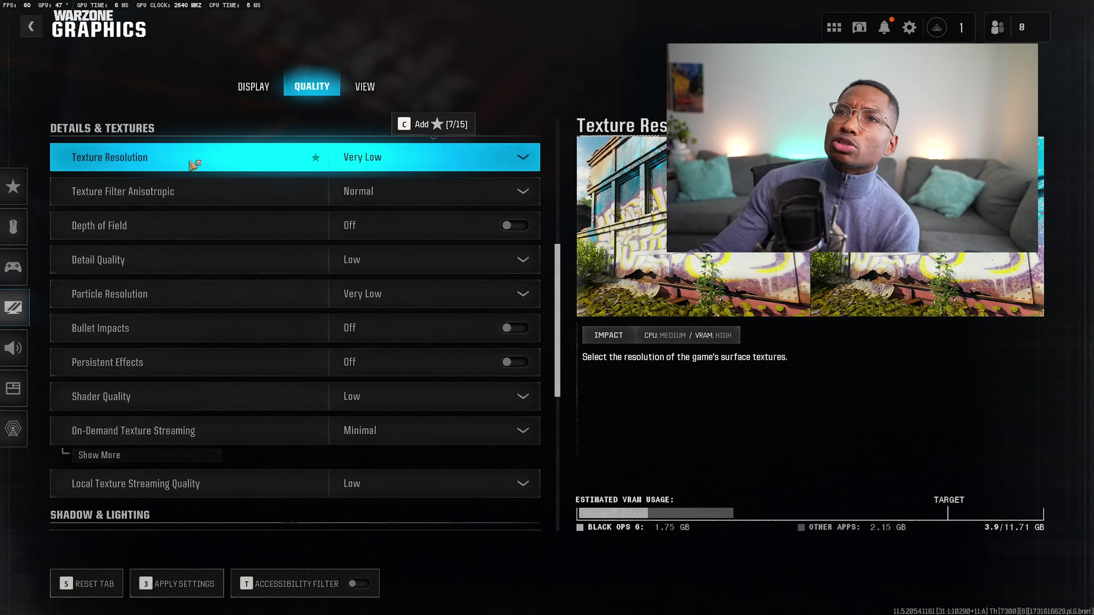
pyautogui.click(401, 206)
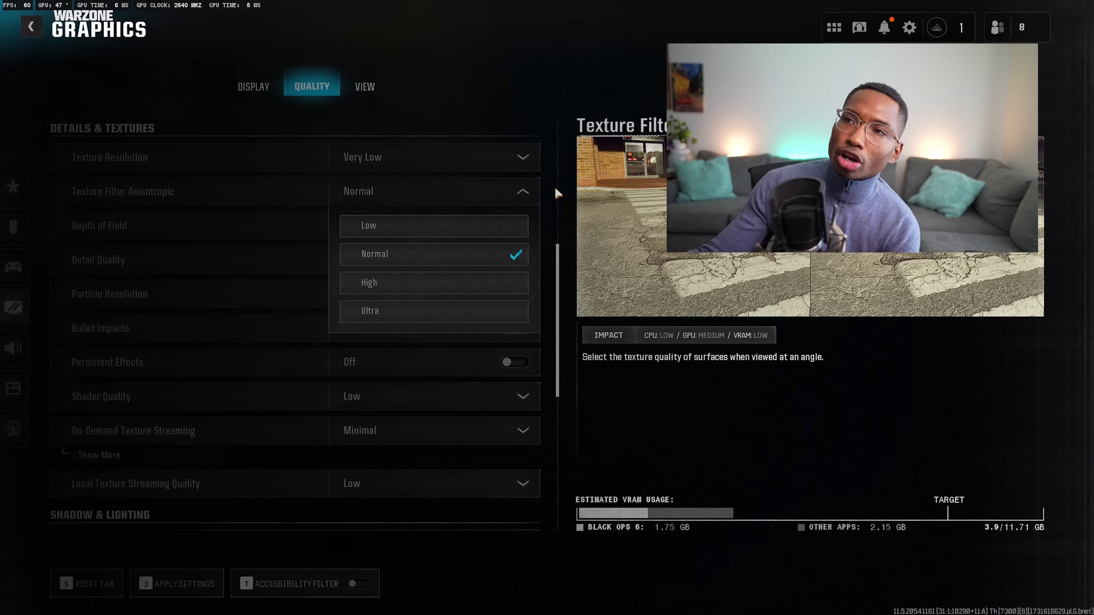
# Step: Compare the Normal and High options of Texture Resolution and keep it at Very Low
pyautogui.click(447, 170)
pyautogui.click(446, 166)
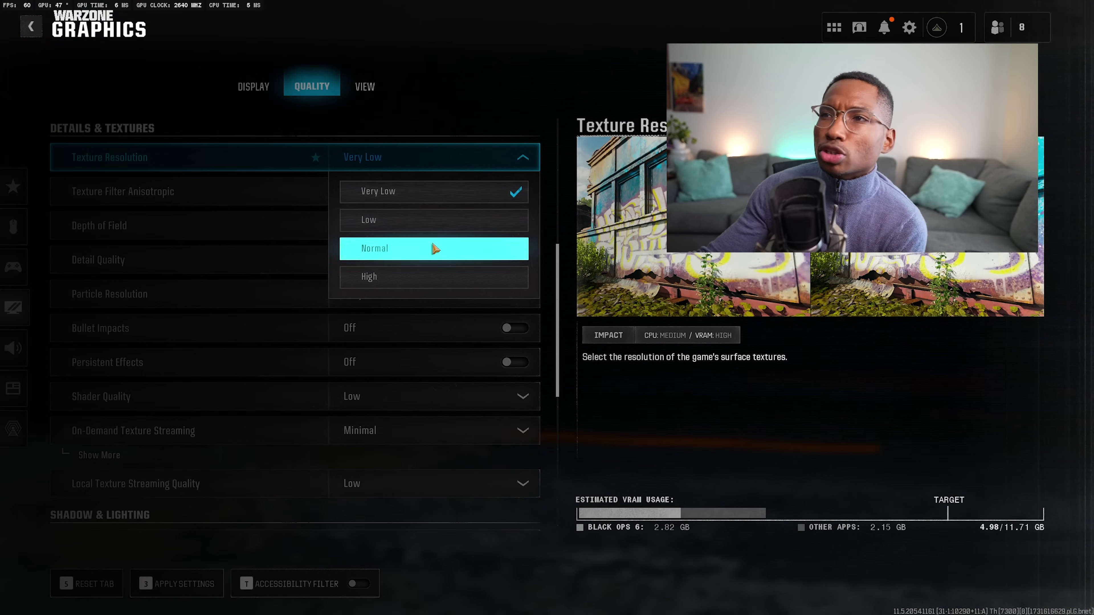
pyautogui.click(392, 190)
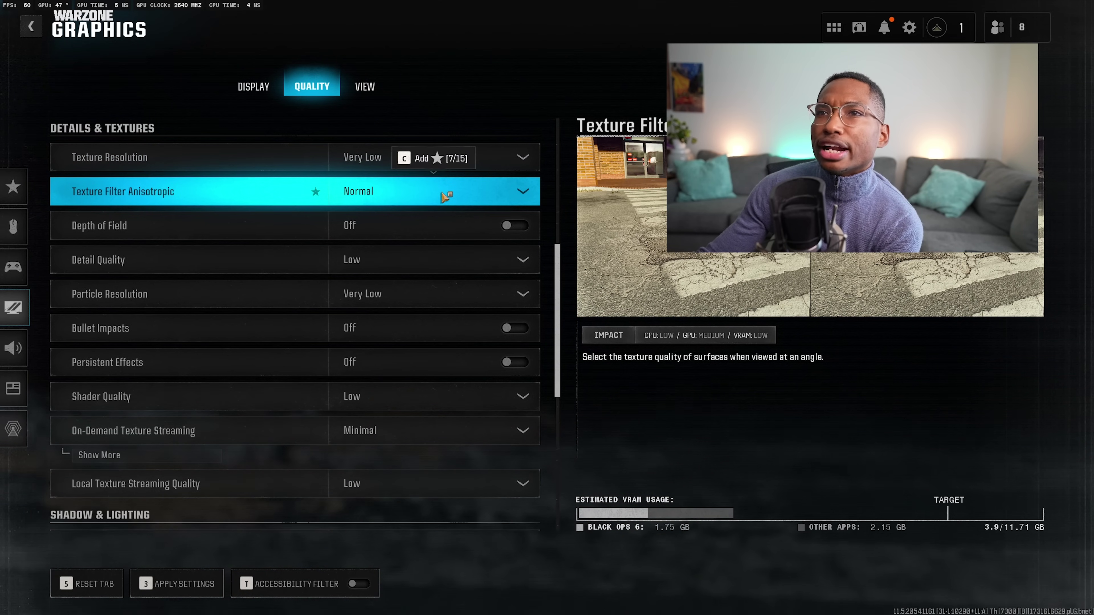
pyautogui.click(488, 157)
pyautogui.press('Escape')
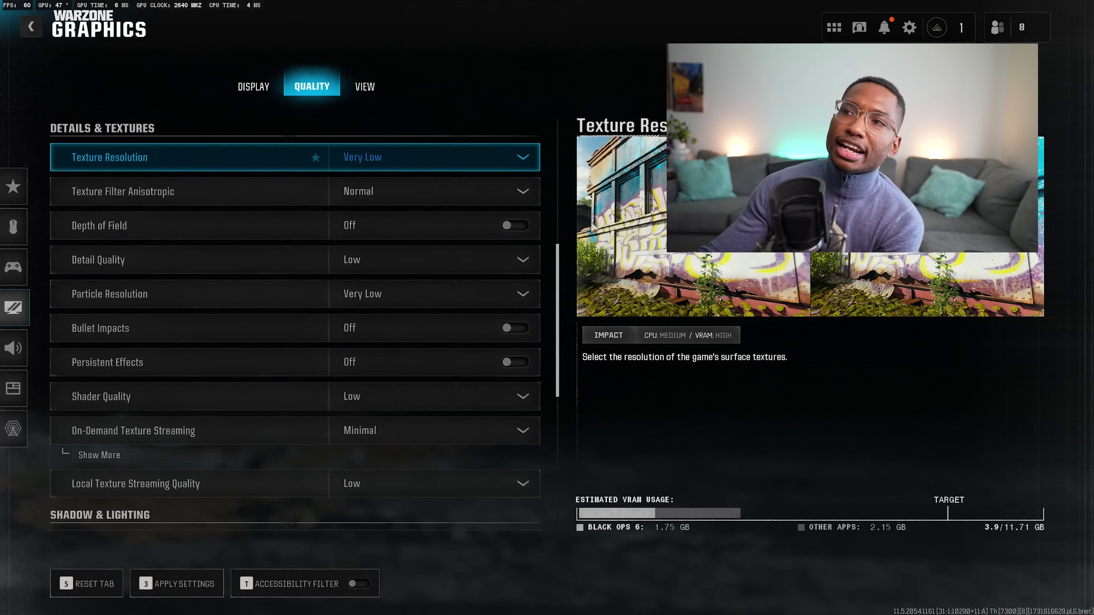
pyautogui.click(403, 160)
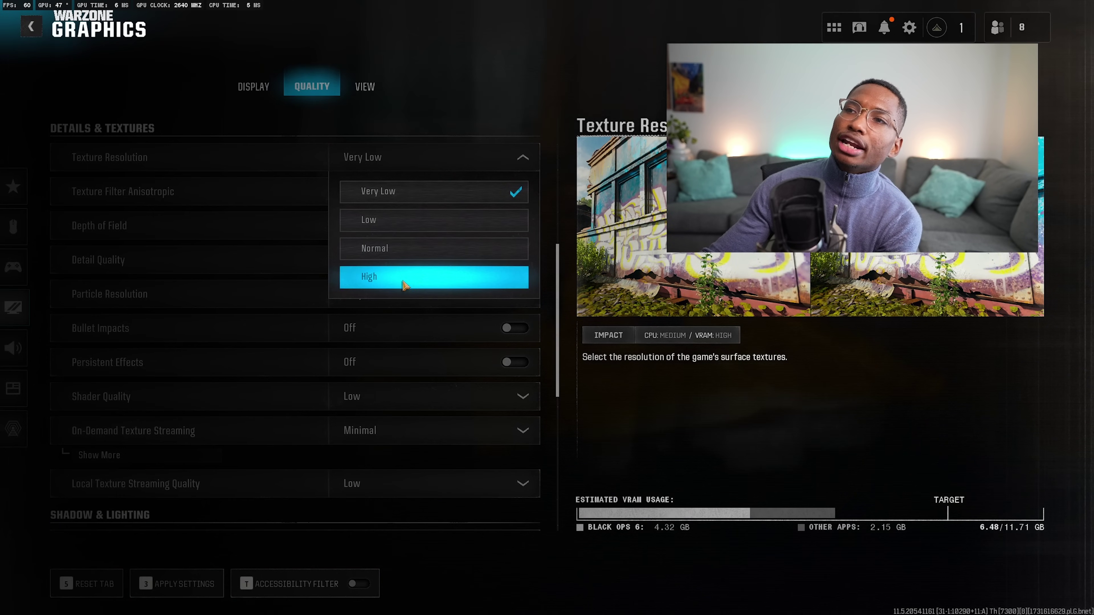
pyautogui.click(464, 192)
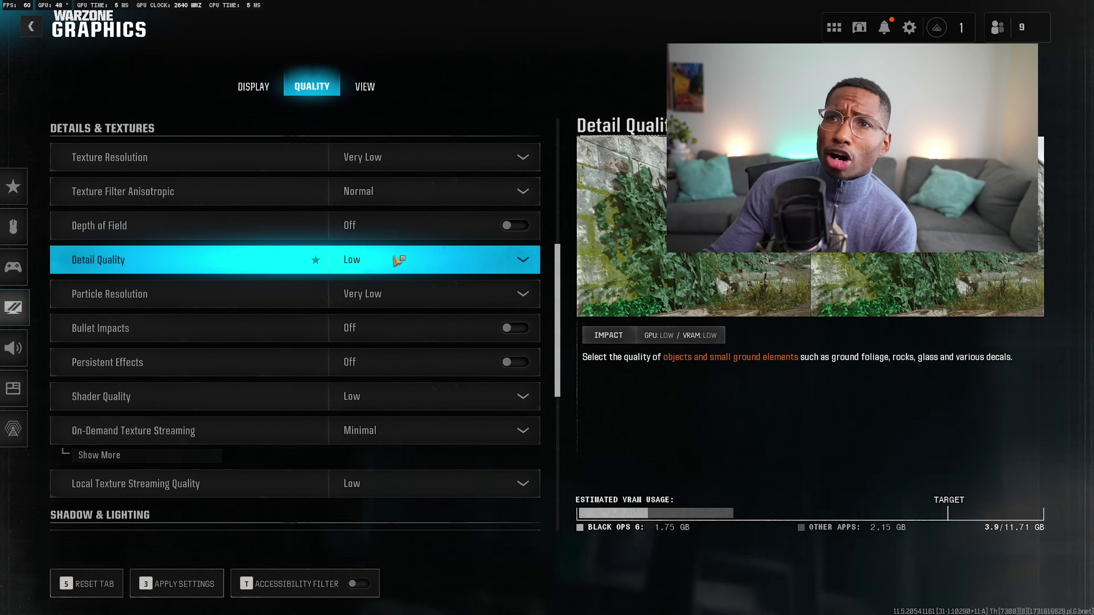
# Step: Check the available options for Detail Quality, Particle Resolution and On-Demand Texture Streaming
pyautogui.click(400, 261)
pyautogui.click(476, 286)
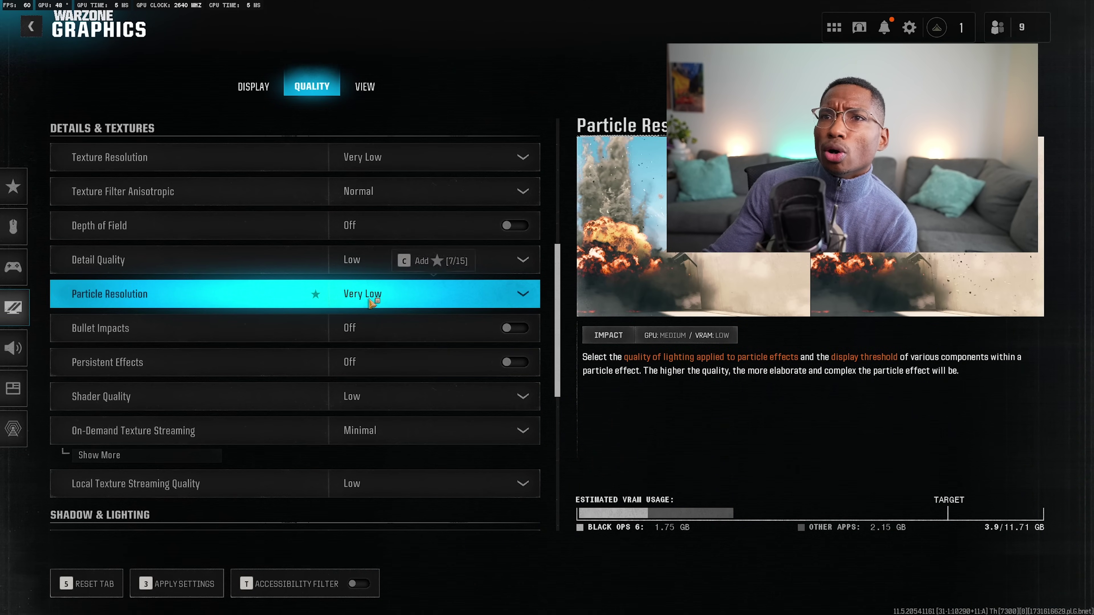
pyautogui.click(389, 302)
pyautogui.click(477, 325)
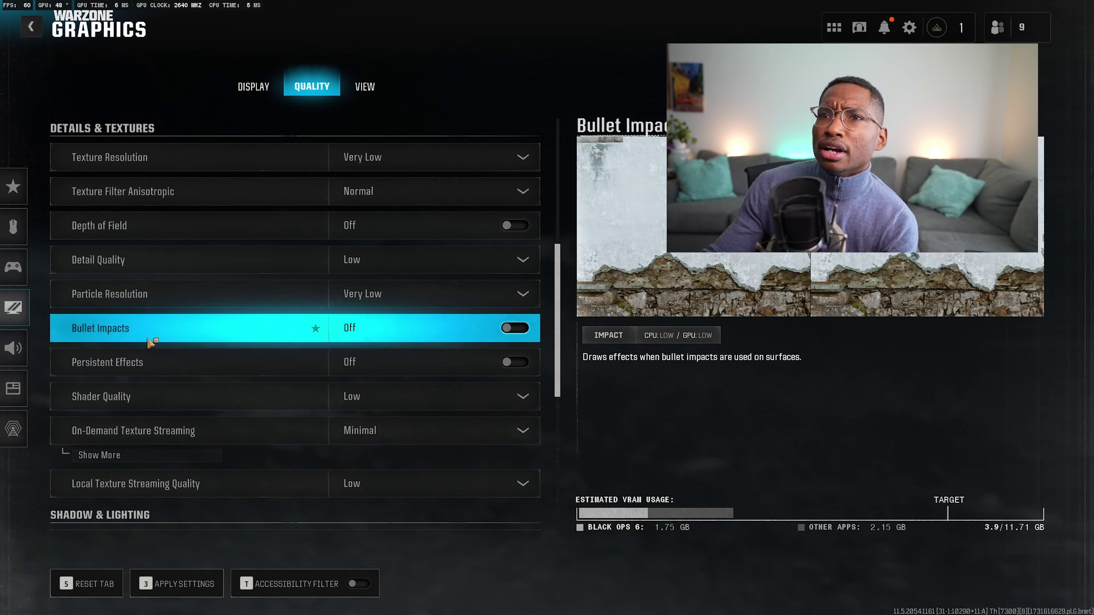
pyautogui.scroll(-3, 344, 388)
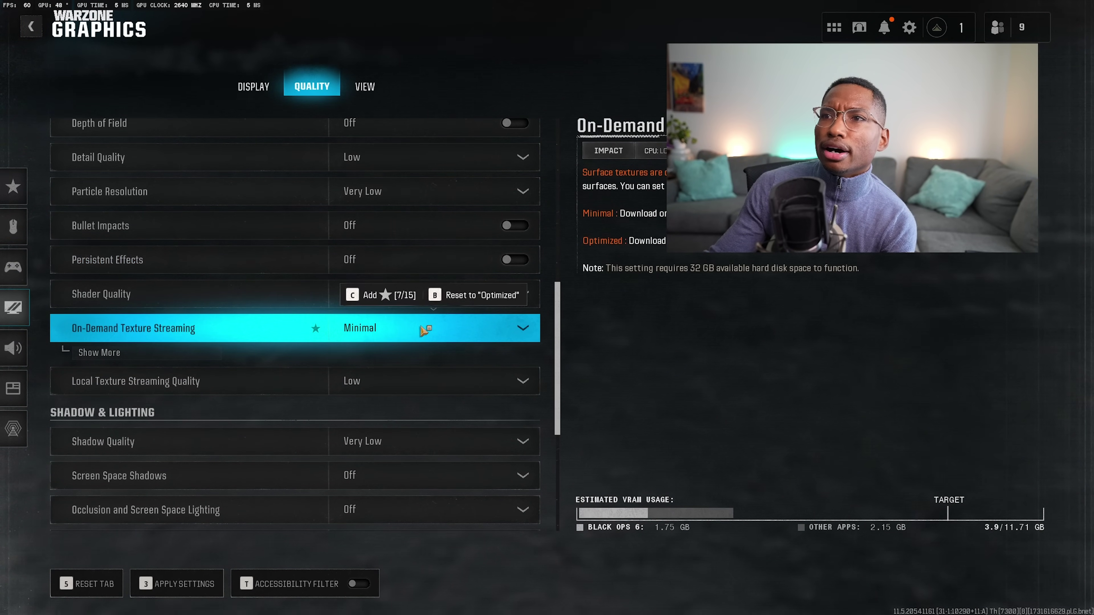
pyautogui.click(469, 335)
pyautogui.click(623, 366)
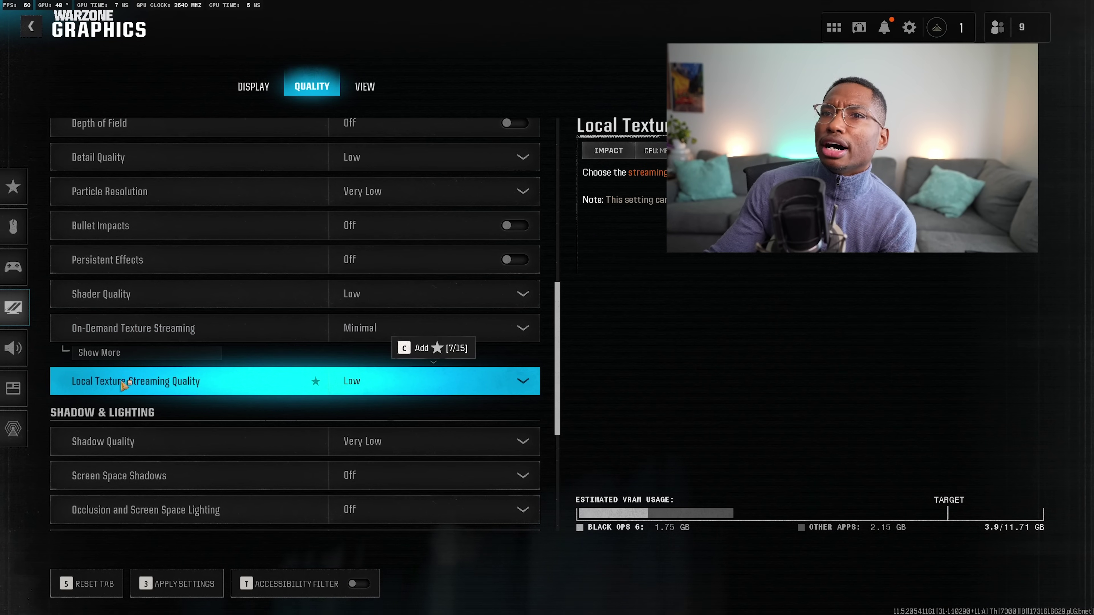
# Step: Set Local Texture Streaming Quality to Normal
pyautogui.click(453, 371)
pyautogui.click(571, 343)
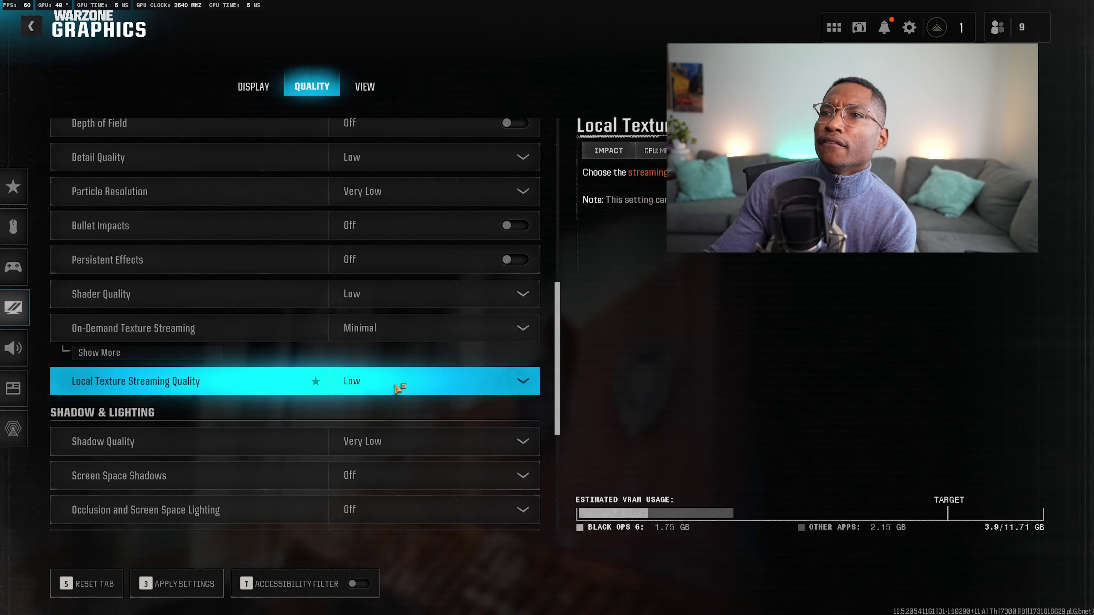
pyautogui.click(431, 381)
pyautogui.click(284, 374)
pyautogui.scroll(-4, 345, 345)
pyautogui.click(387, 217)
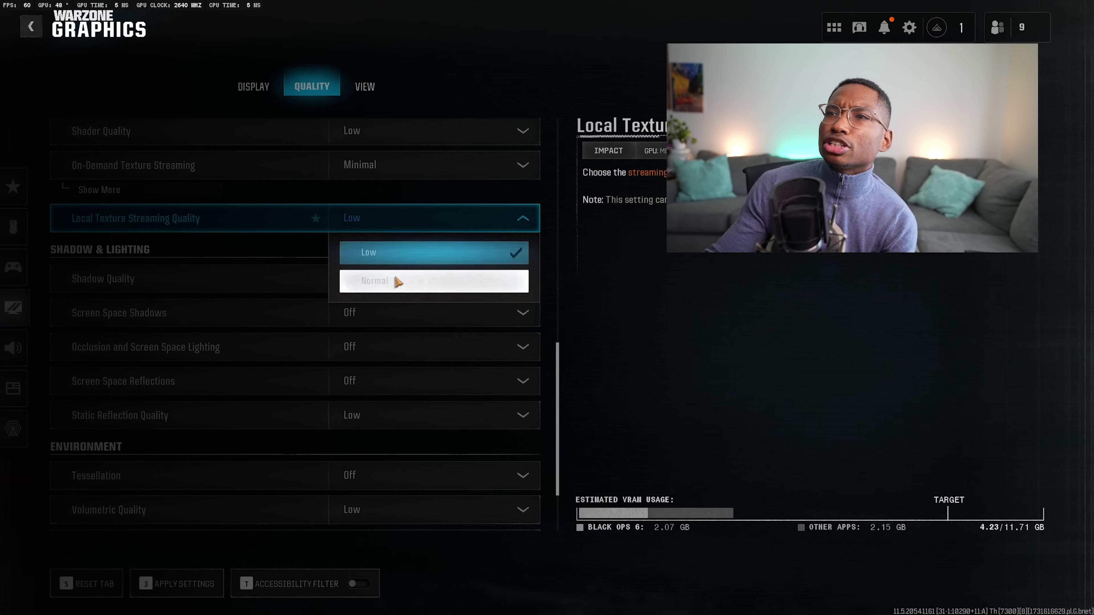
pyautogui.click(395, 284)
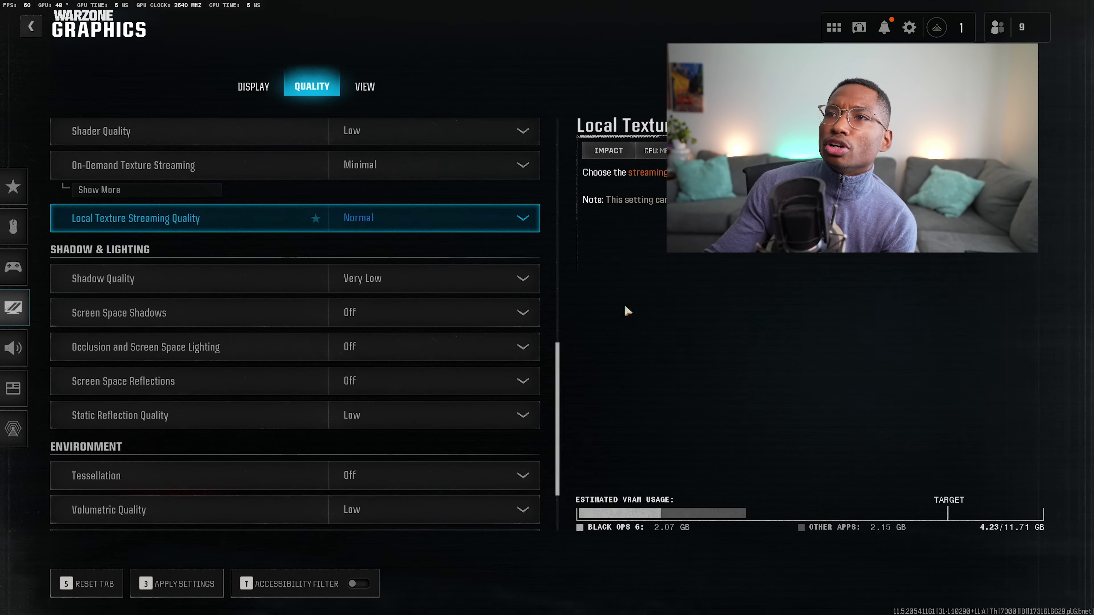
# Step: Check the options for Shadow Quality and Volumetric Quality in the shadow and environment settings
pyautogui.click(441, 282)
pyautogui.click(677, 398)
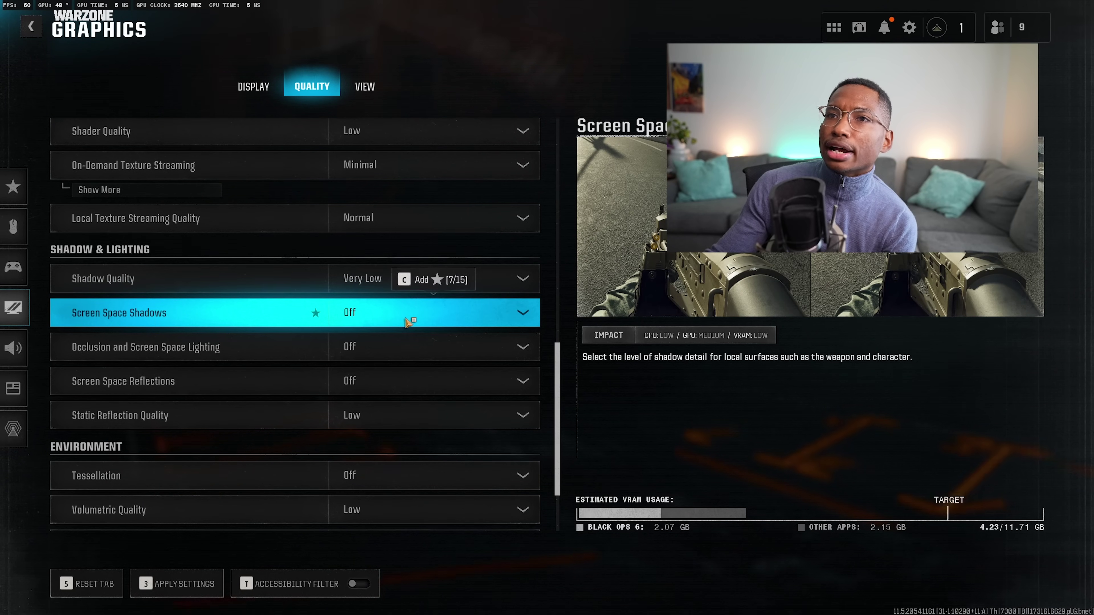
pyautogui.scroll(-3, 178, 360)
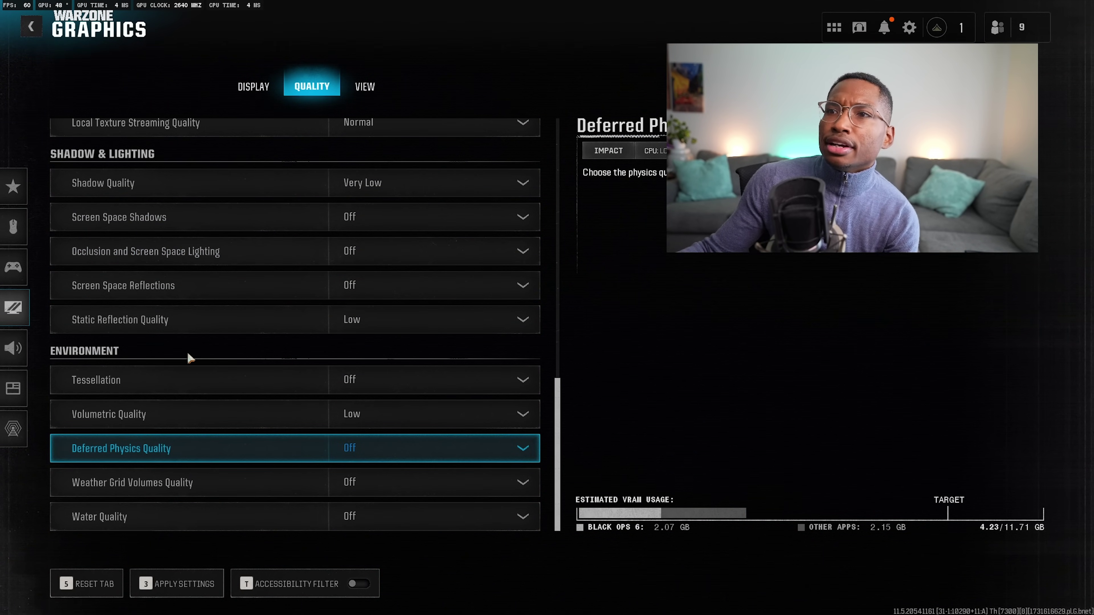
pyautogui.click(505, 410)
pyautogui.click(276, 339)
# Step: Apply the unsaved graphics settings and open the View settings for Field of View
pyautogui.click(365, 87)
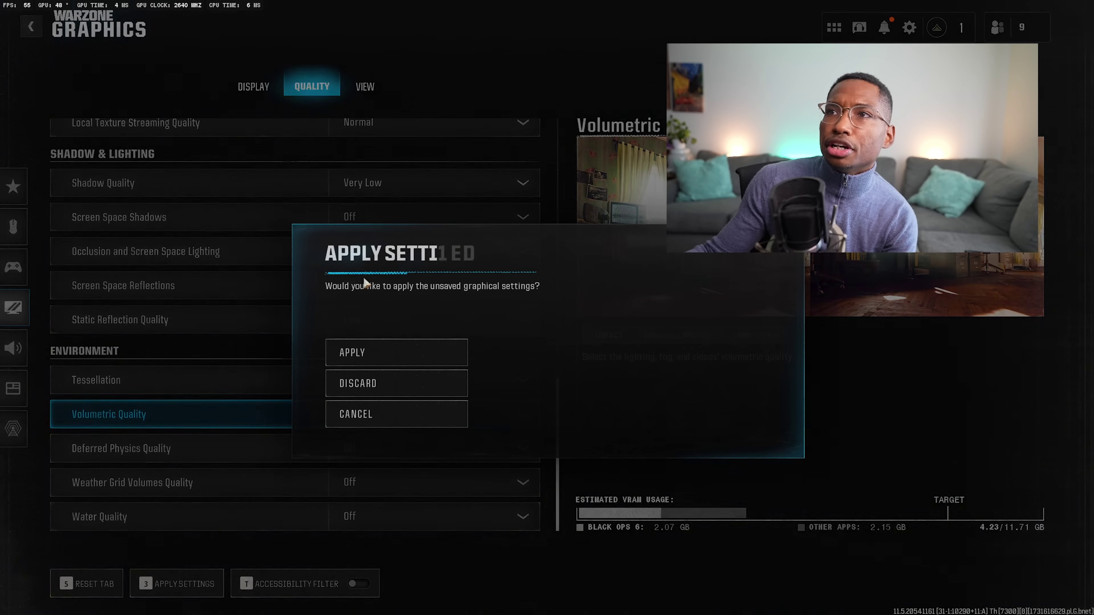
pyautogui.click(345, 352)
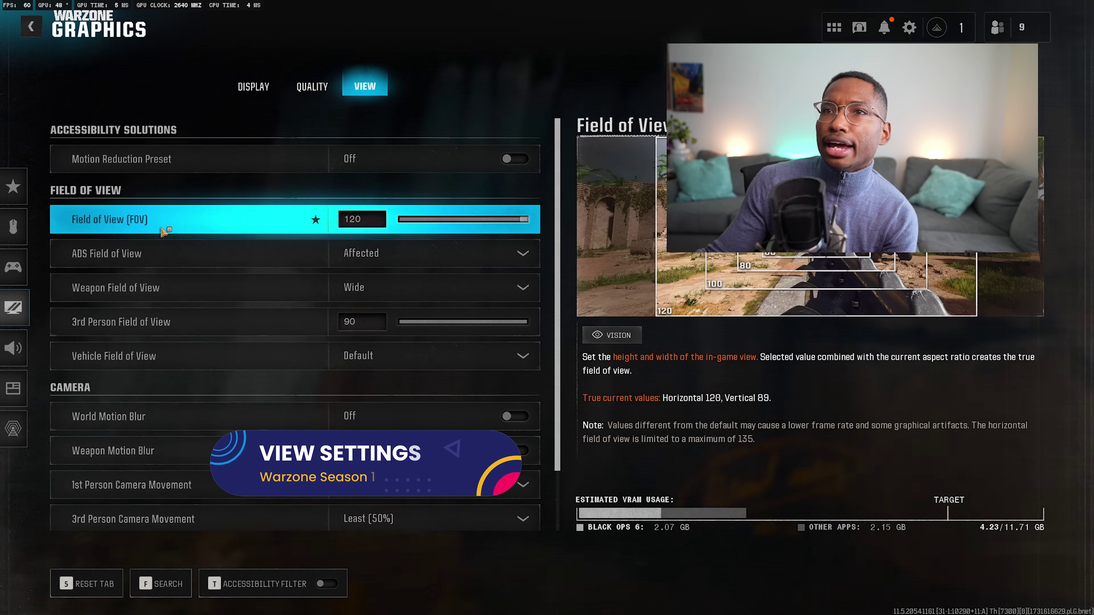
pyautogui.moveTo(195, 227)
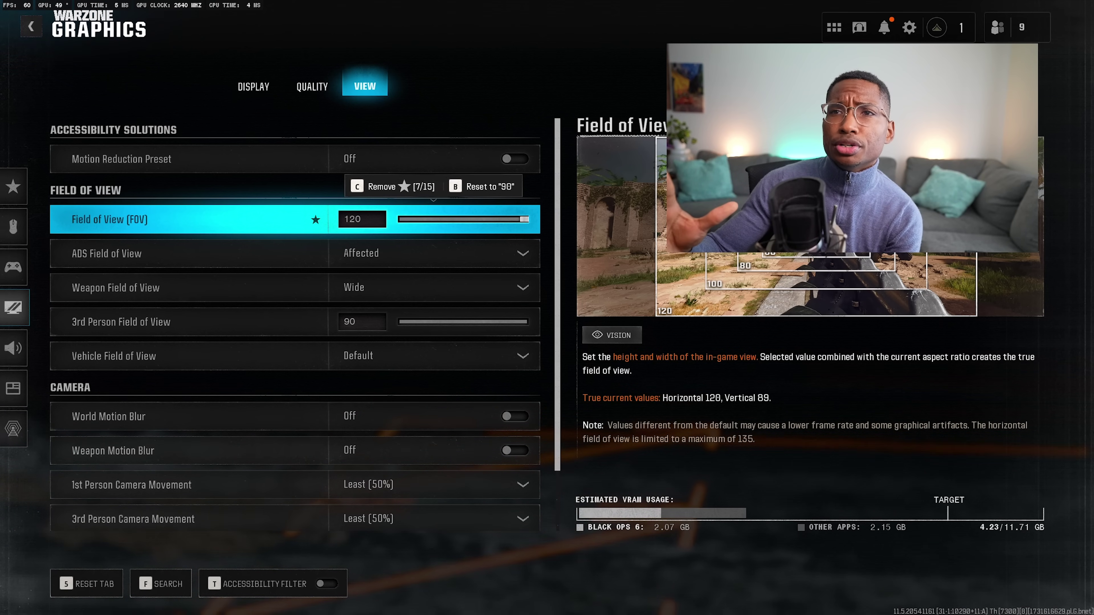
# Step: Review the ADS Field of View and Weapon Field of View options and the camera settings
pyautogui.click(434, 255)
pyautogui.click(166, 286)
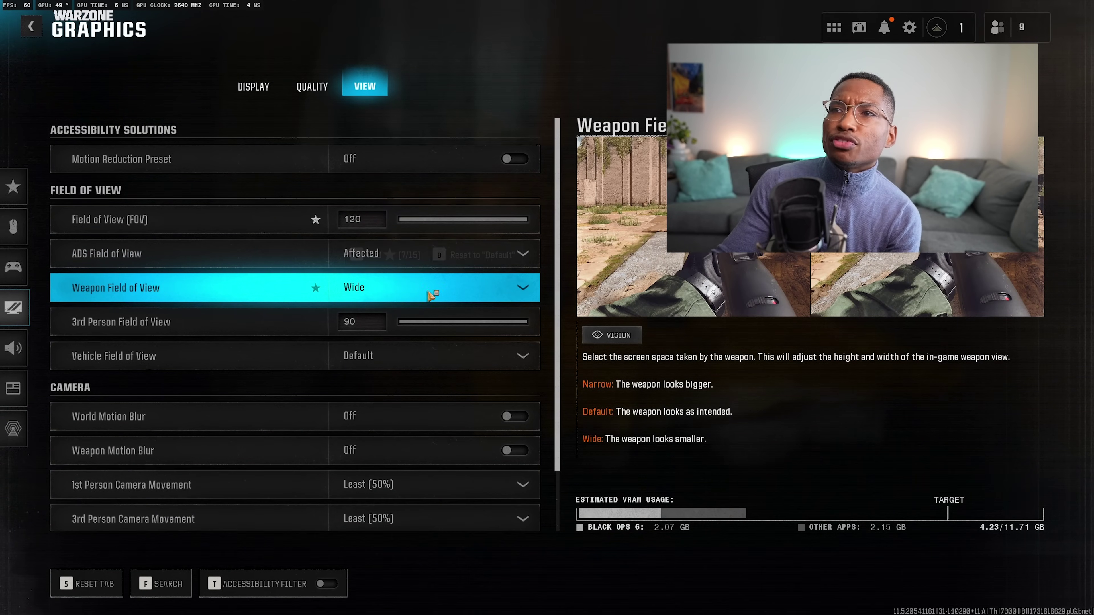
pyautogui.click(430, 288)
pyautogui.click(646, 401)
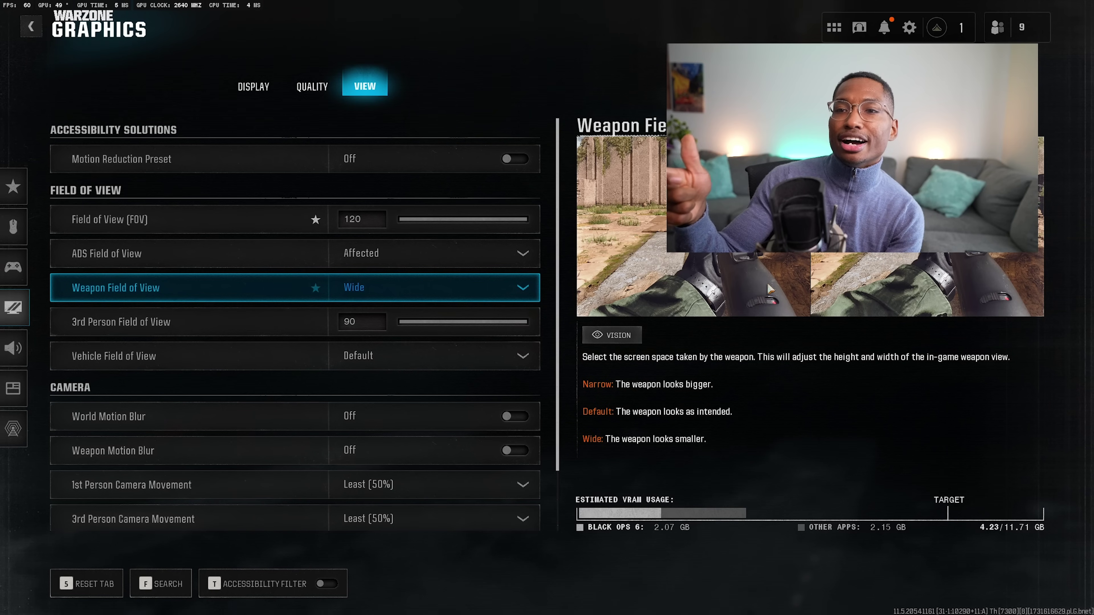
pyautogui.scroll(-2, 447, 357)
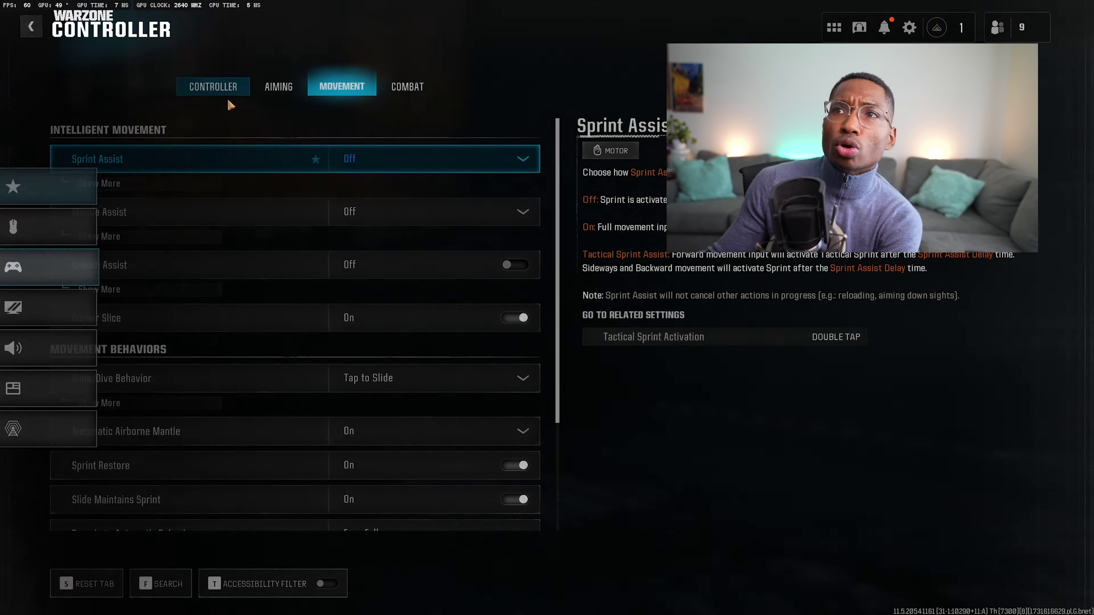
# Step: Review the movement behaviors in the Keyboard & Mouse settings
pyautogui.click(83, 225)
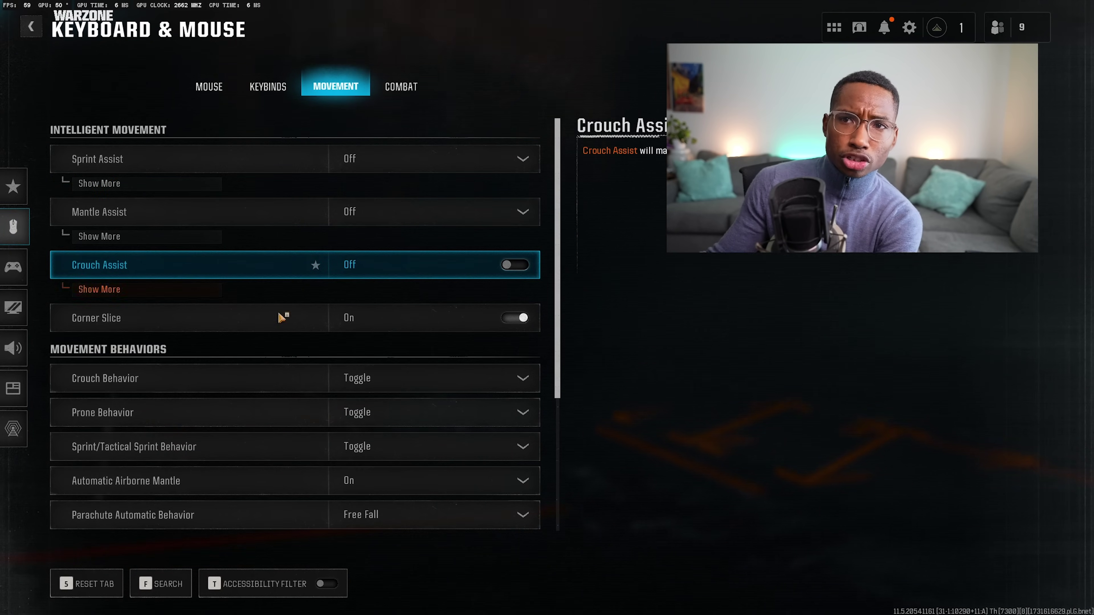
pyautogui.scroll(-3, 258, 357)
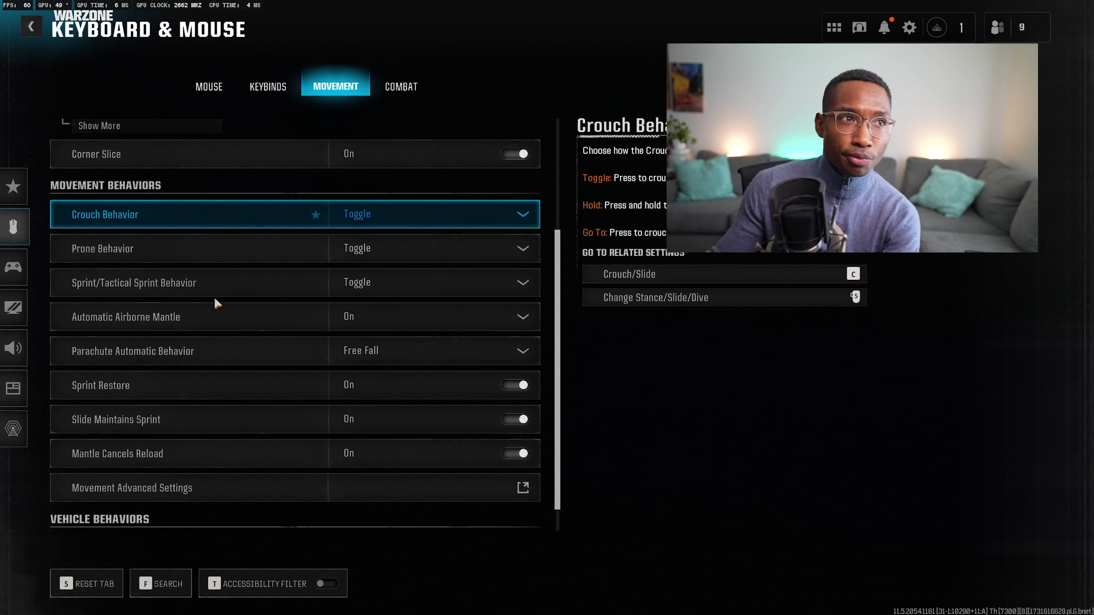
pyautogui.scroll(-1, 241, 303)
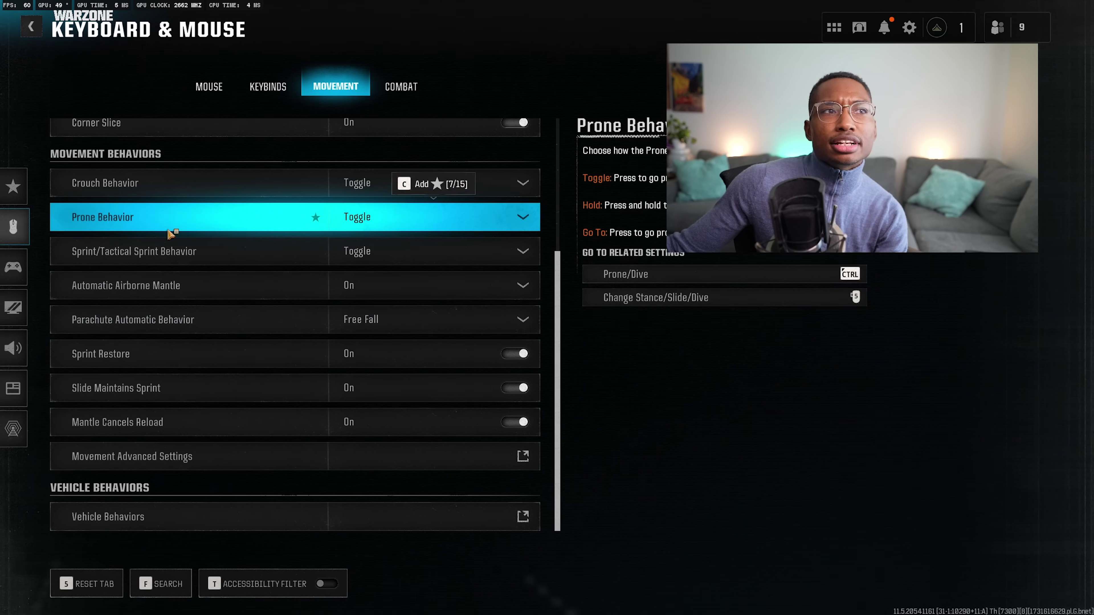
# Step: Open the audio settings and check the available Audio Mix options
pyautogui.click(65, 349)
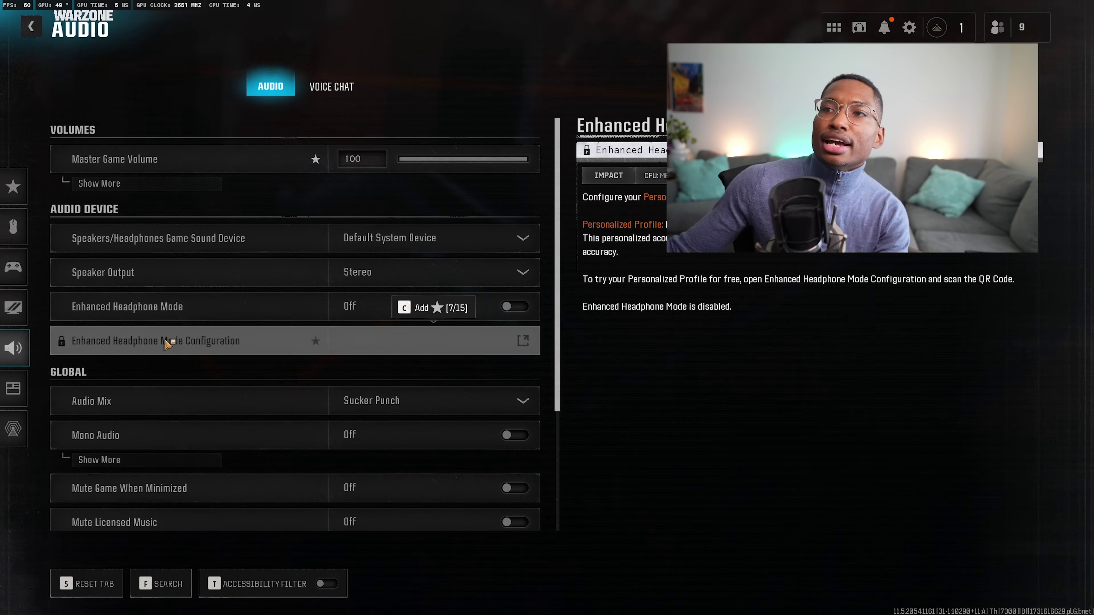
pyautogui.click(444, 400)
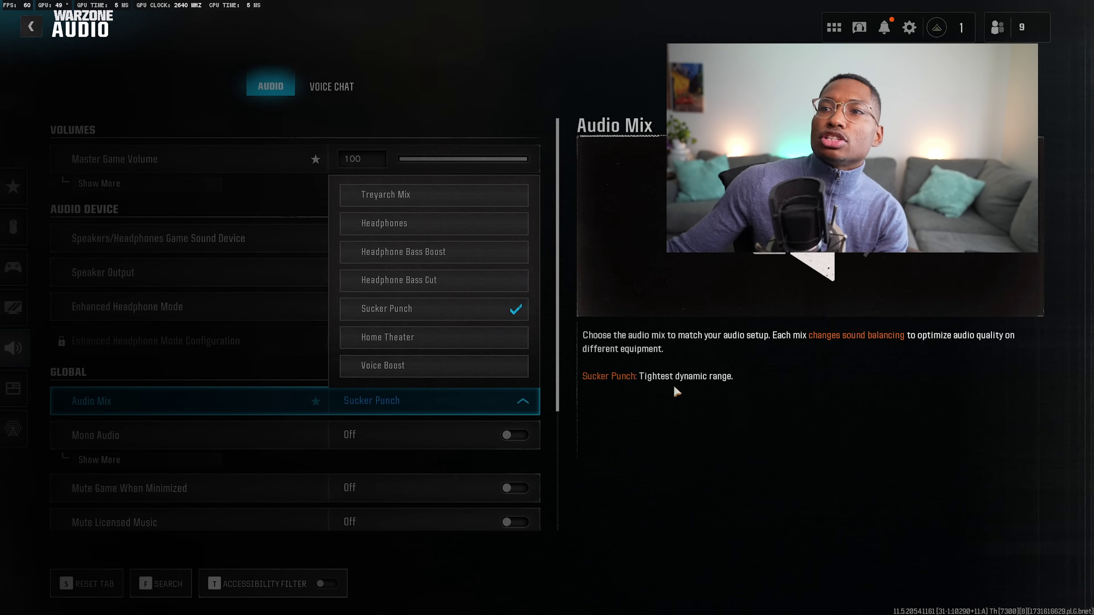
pyautogui.click(372, 400)
pyautogui.scroll(-4, 371, 369)
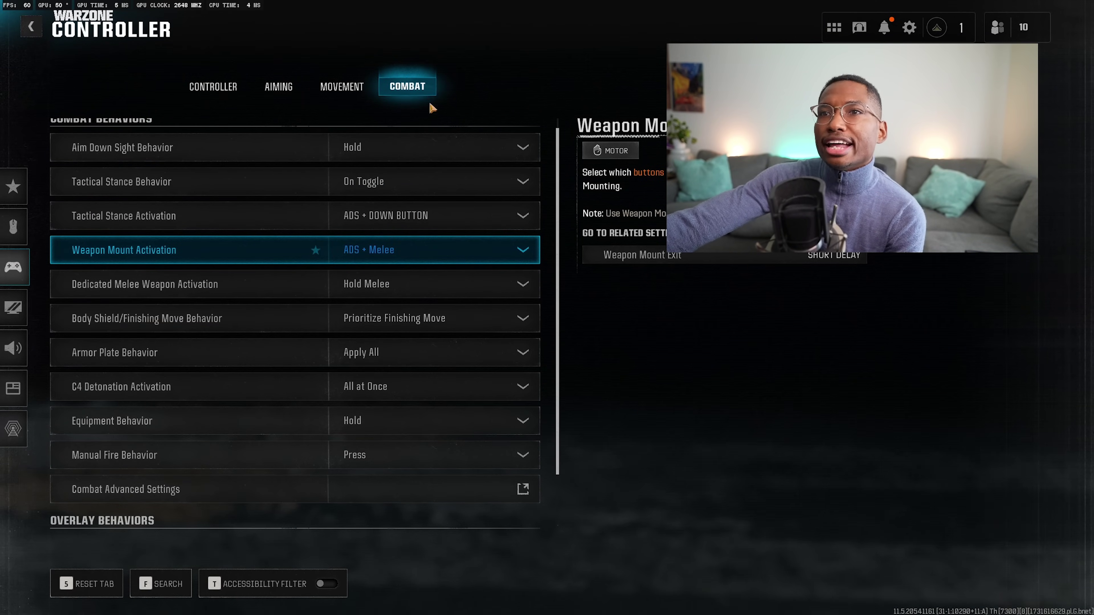
# Step: Turn off Sprint Cancels Reload in the controller's Combat Advanced Settings and return to the combat settings
pyautogui.click(411, 379)
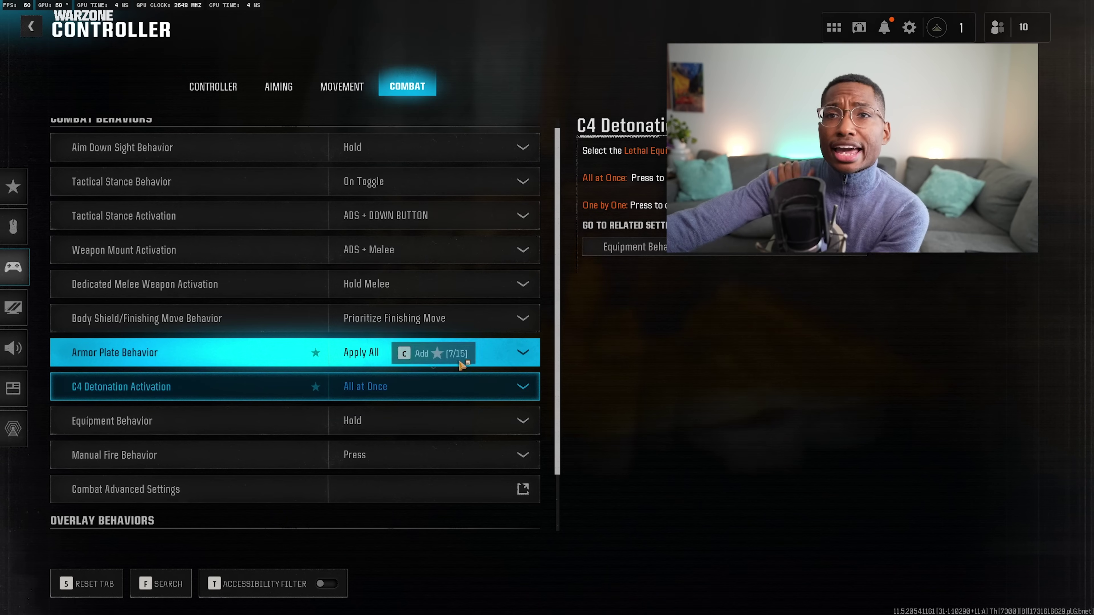
pyautogui.scroll(-2, 271, 401)
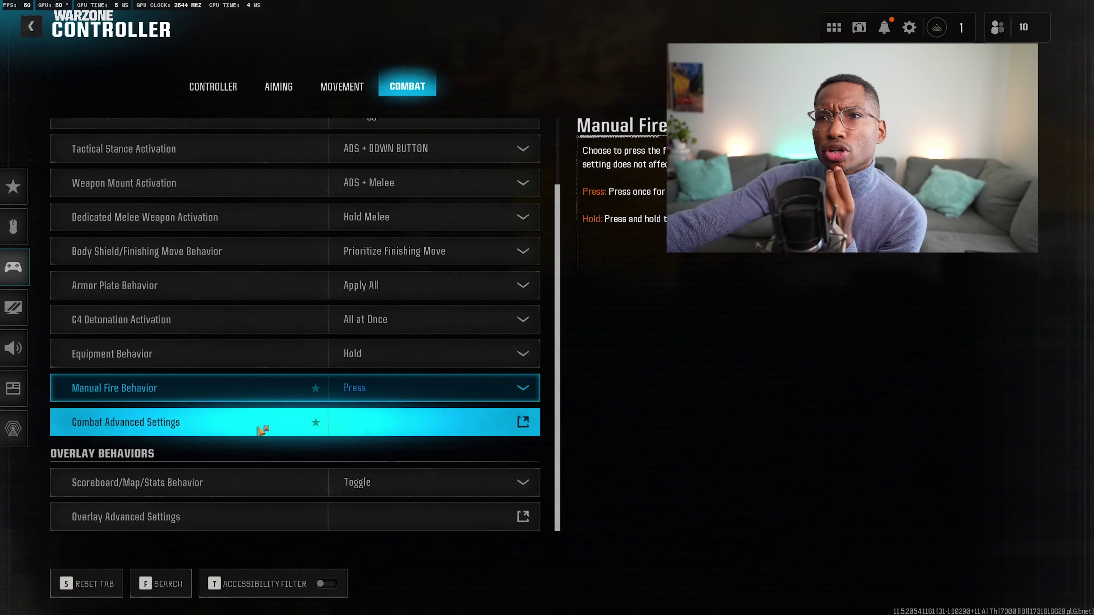
pyautogui.click(258, 426)
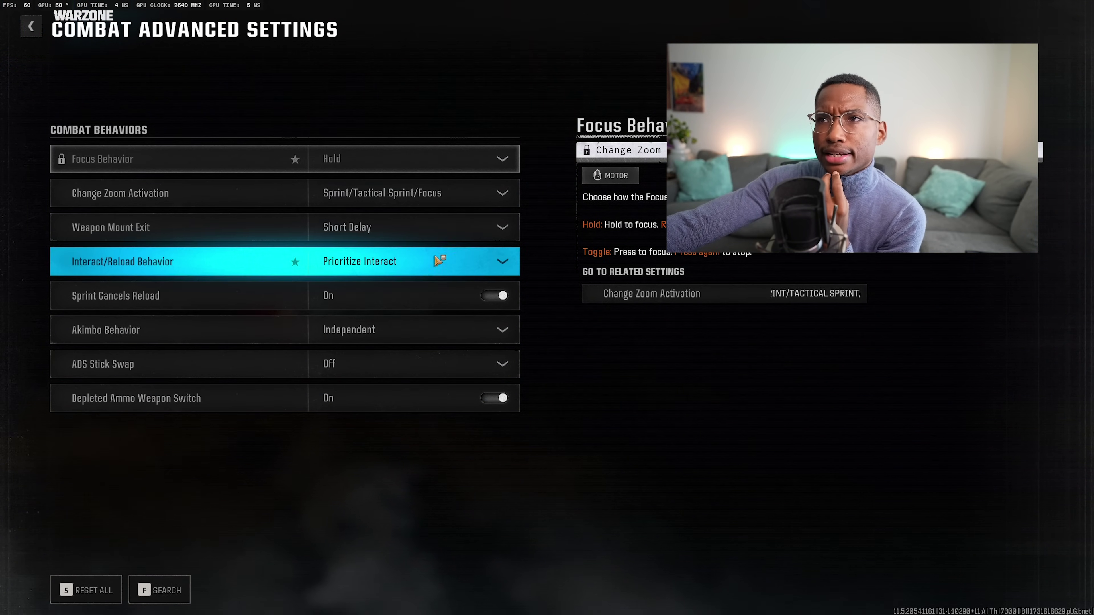
pyautogui.click(411, 295)
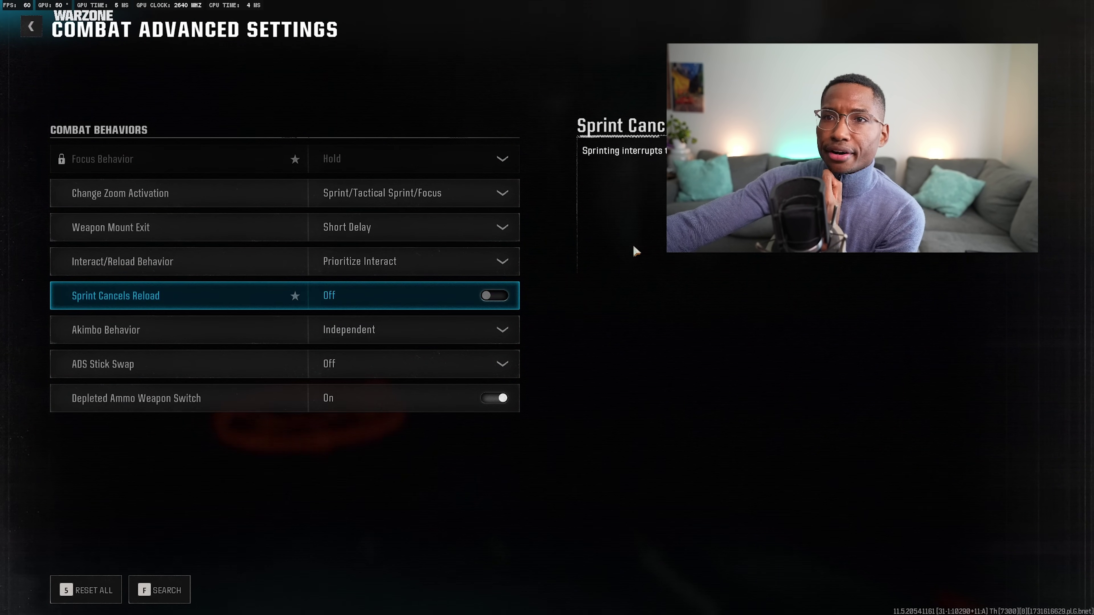
pyautogui.click(31, 27)
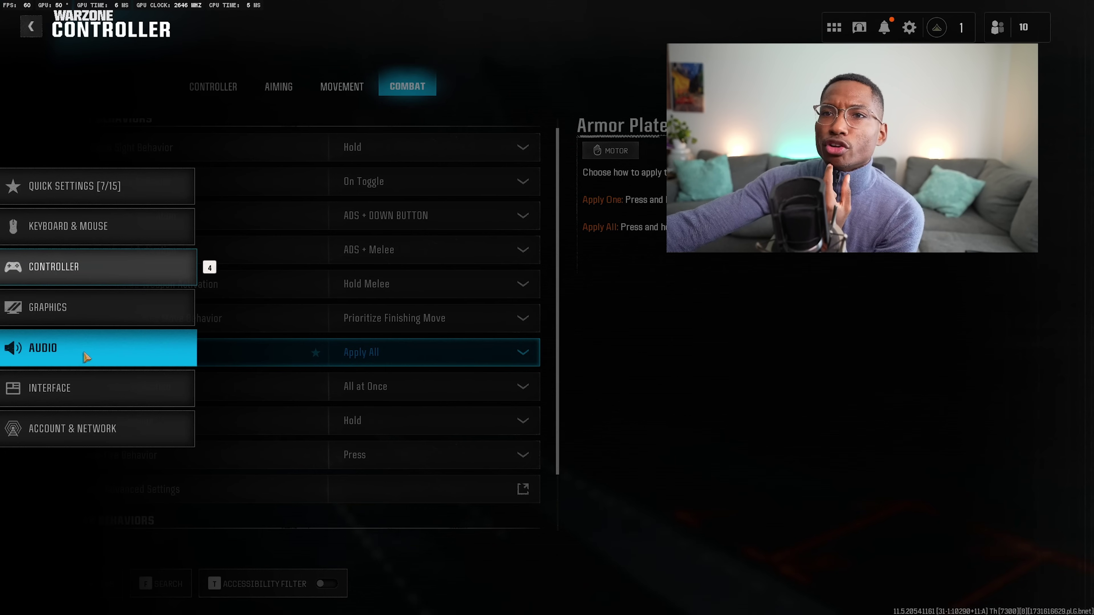
# Step: Review the audio settings down to the Functionality section, including the Reduce Tinnitus Sound and Audio Mix options
pyautogui.click(86, 352)
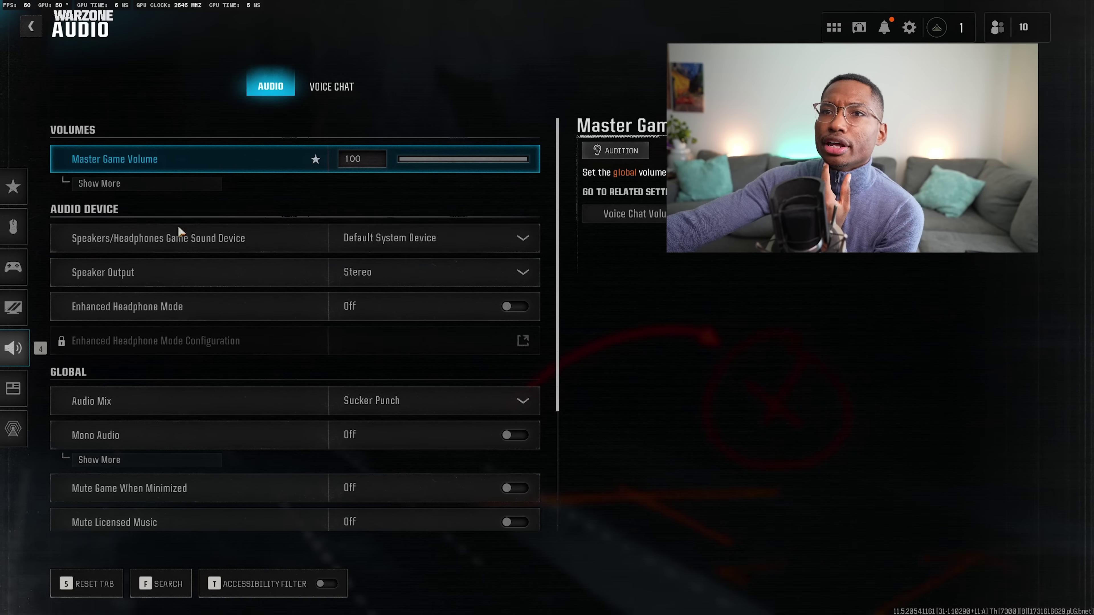
pyautogui.scroll(-4, 284, 423)
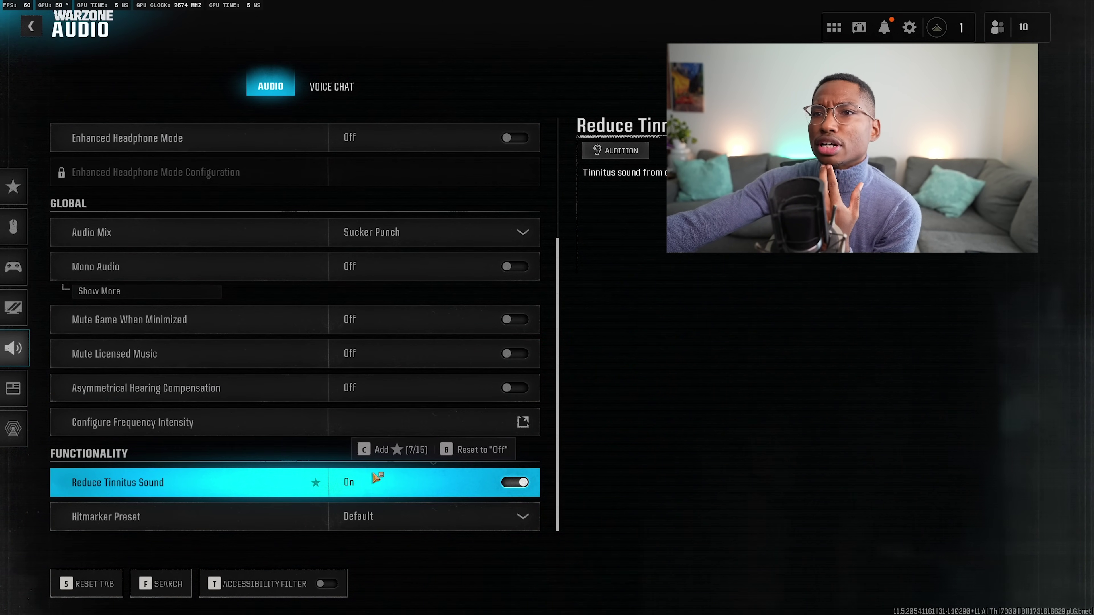
pyautogui.click(403, 232)
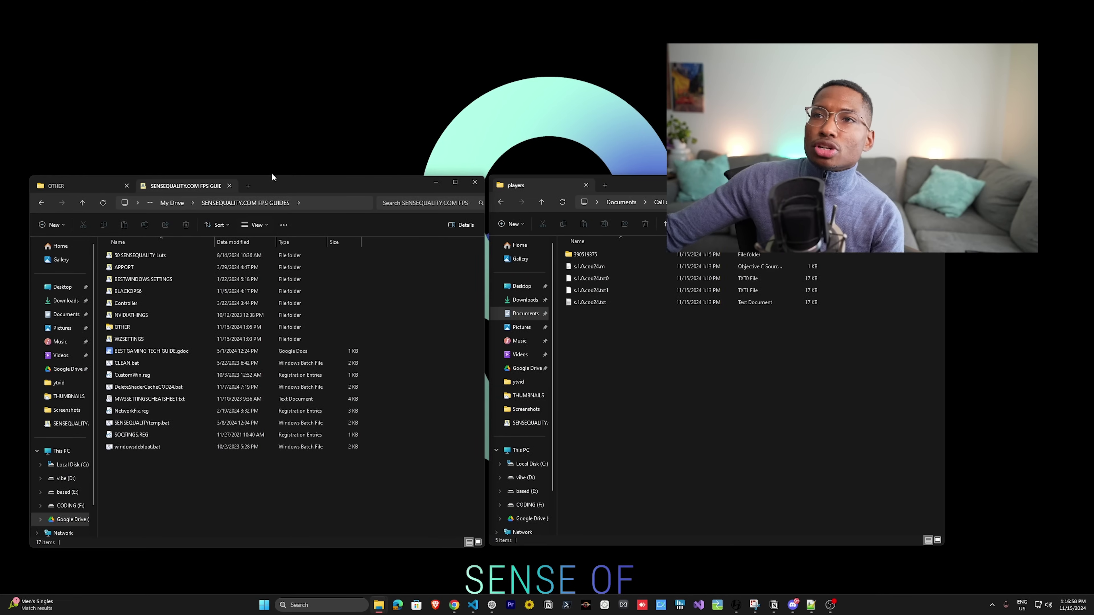
# Step: Switch to File Explorer, reposition both windows and open the players folder inside Documents > Call of Duty
pyautogui.moveTo(302, 185); pyautogui.dragTo(333, 157)
pyautogui.moveTo(642, 193); pyautogui.dragTo(668, 175)
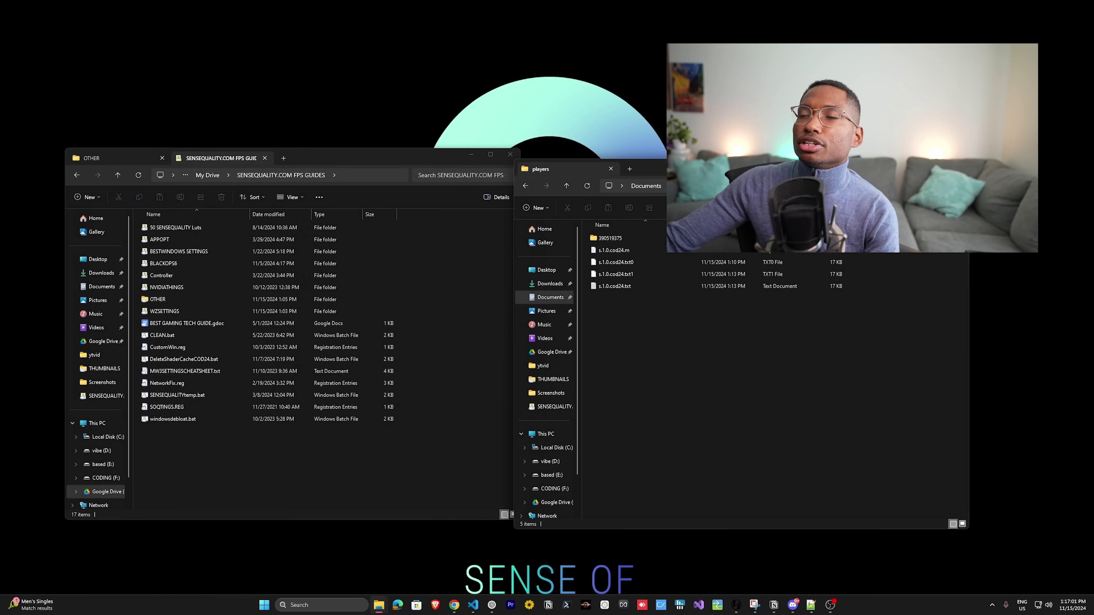
pyautogui.click(651, 187)
pyautogui.doubleClick(611, 334)
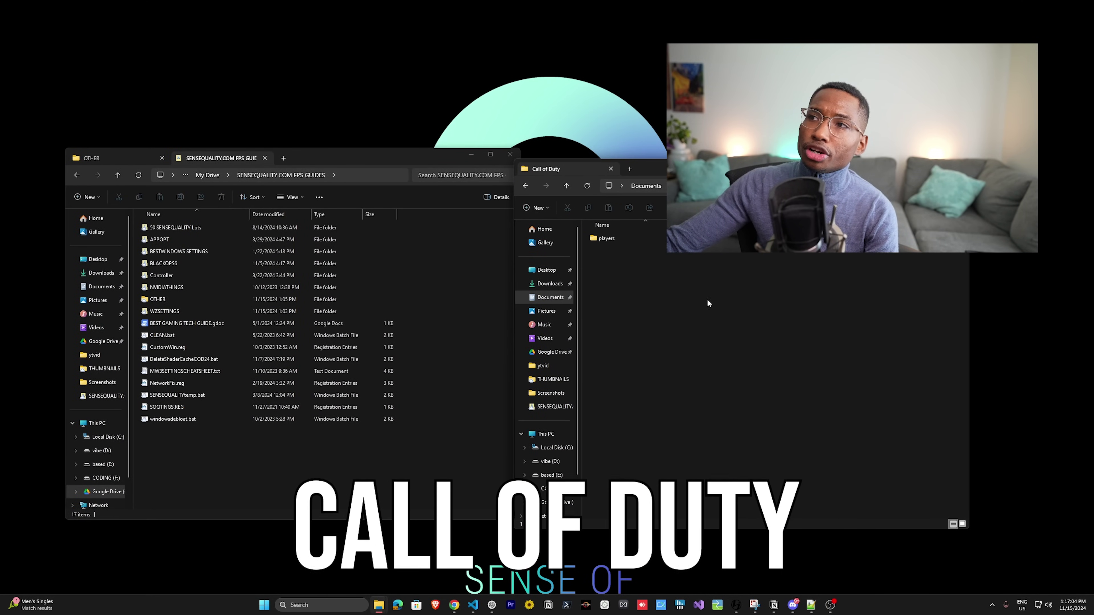
pyautogui.doubleClick(654, 238)
# Step: Delete the four s.1.0.cod24 files (.m, .txt, .txt0, .txt1) from the players folder, keeping its subfolder
pyautogui.click(654, 274)
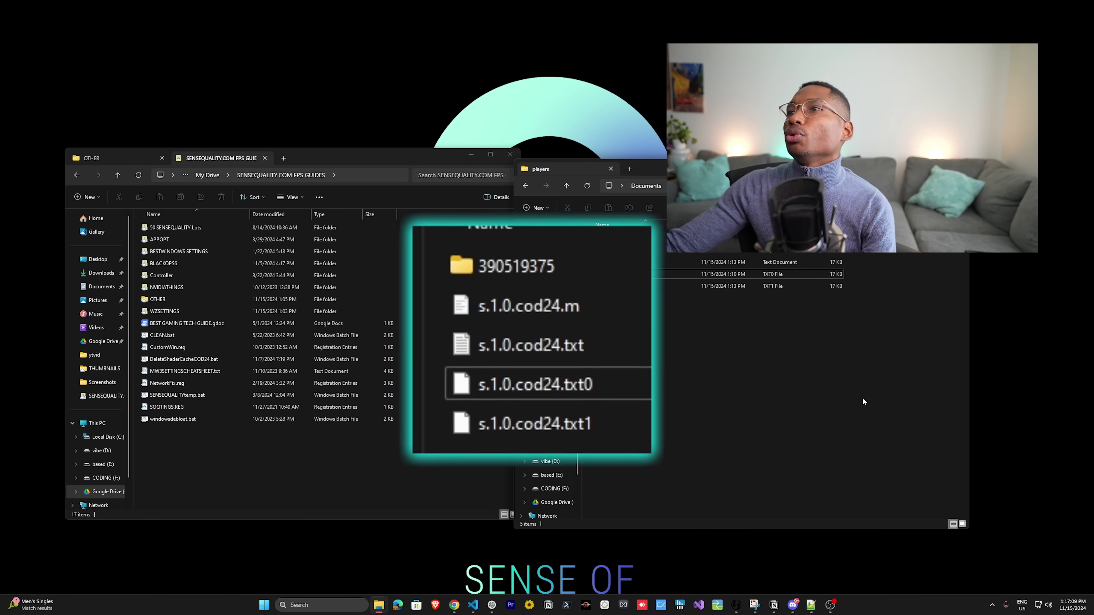
pyautogui.moveTo(871, 400); pyautogui.dragTo(625, 252)
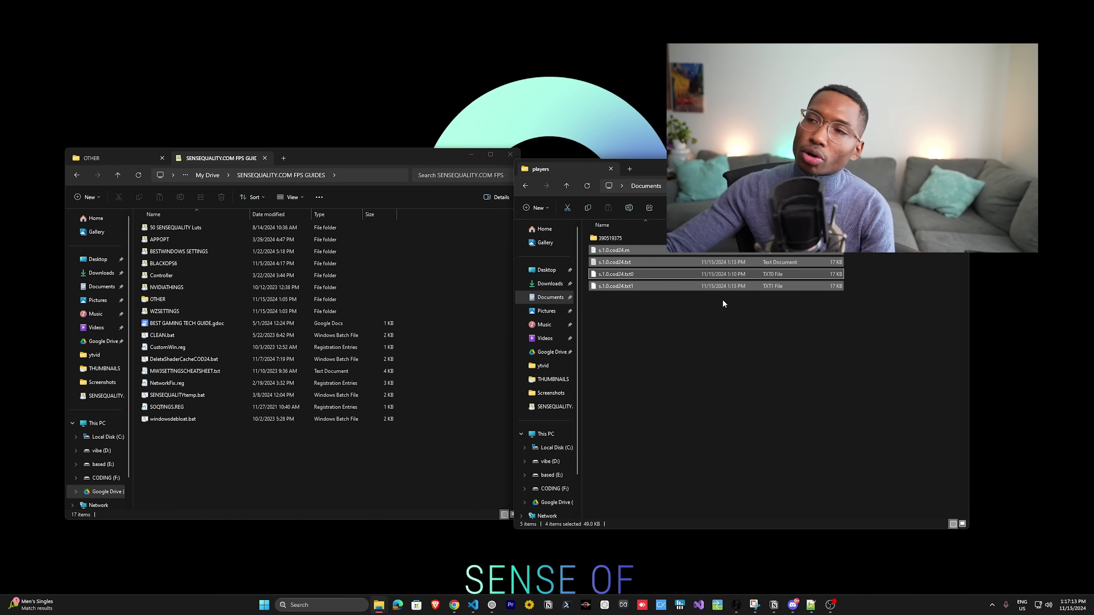
pyautogui.press('Delete')
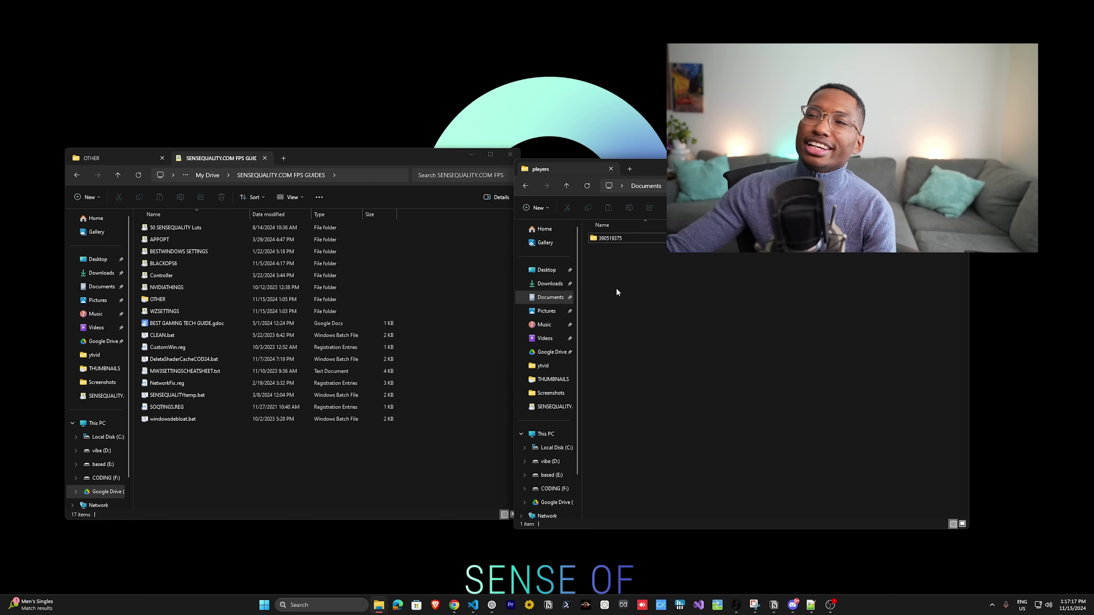
# Step: Copy all four s.1.0.cod24 files from the WZSETTINGS folder in SENSEQUALITY.COM FPS GUIDES into the players folder
pyautogui.click(279, 494)
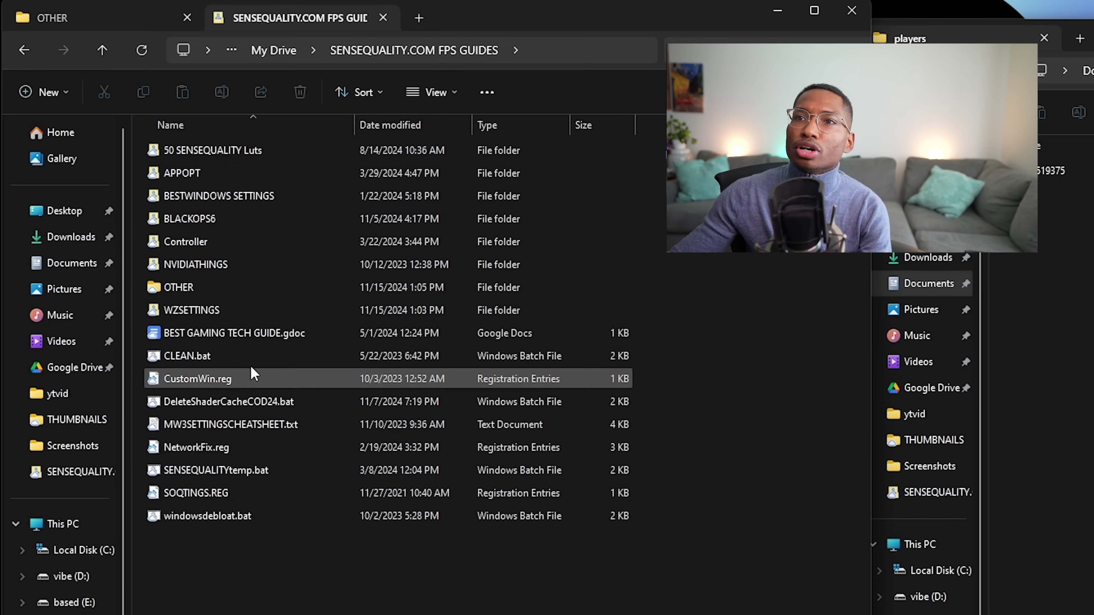
pyautogui.doubleClick(267, 309)
pyautogui.moveTo(609, 314); pyautogui.dragTo(205, 159)
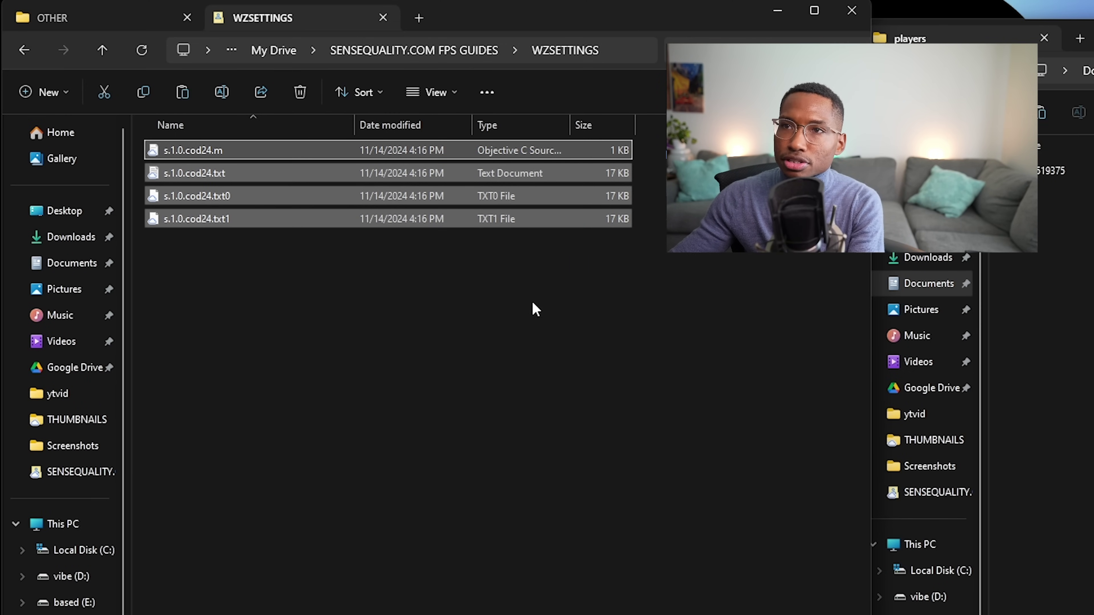
pyautogui.hotkey('alt', 'Tab')
pyautogui.hotkey('ctrl', 'v')
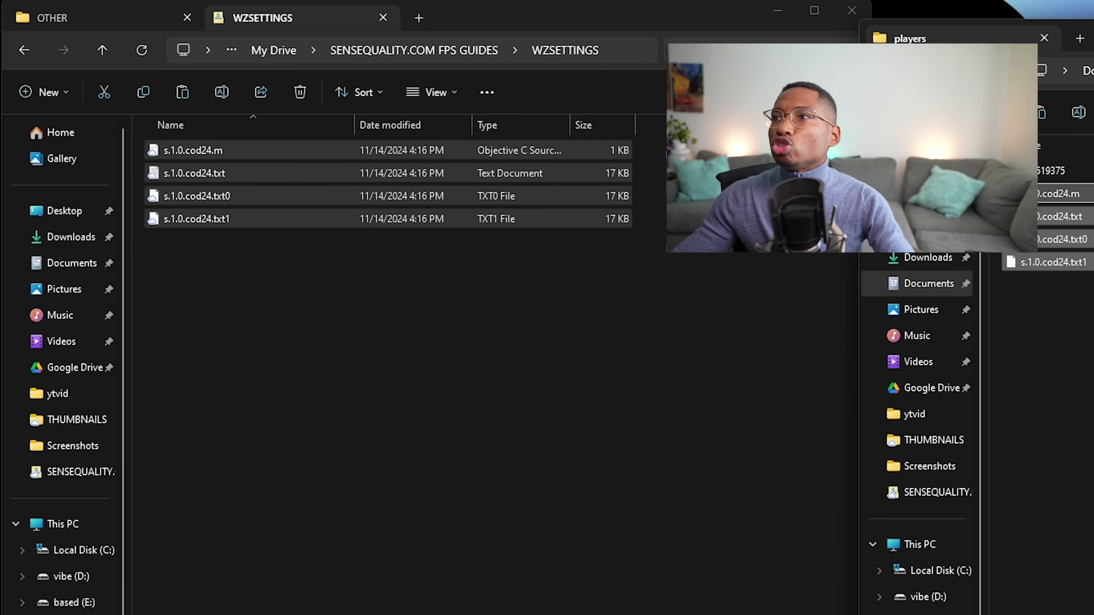
pyautogui.click(434, 416)
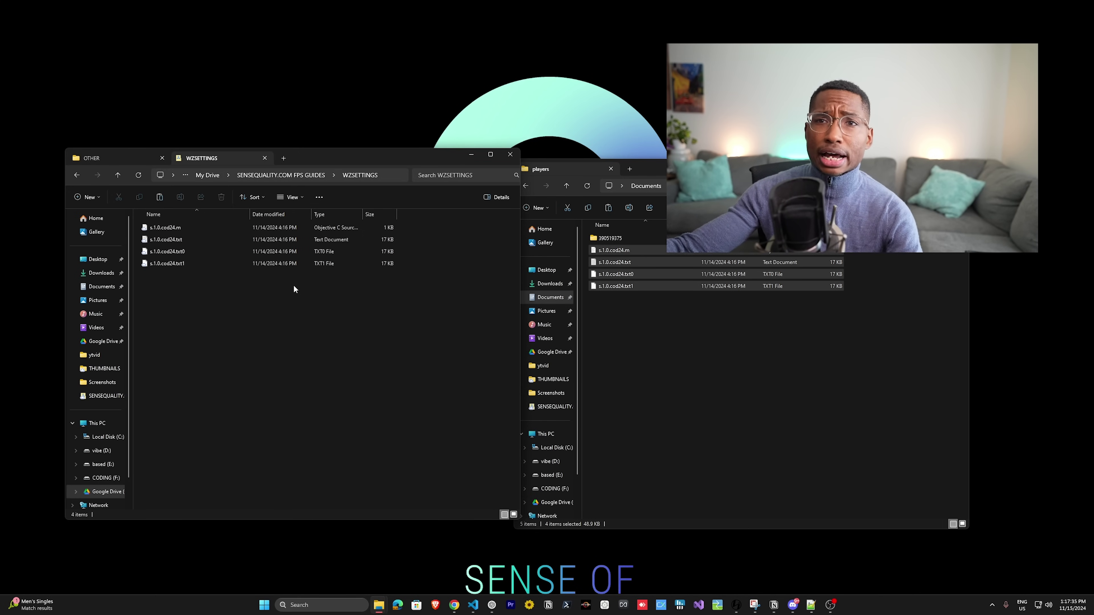
pyautogui.click(644, 308)
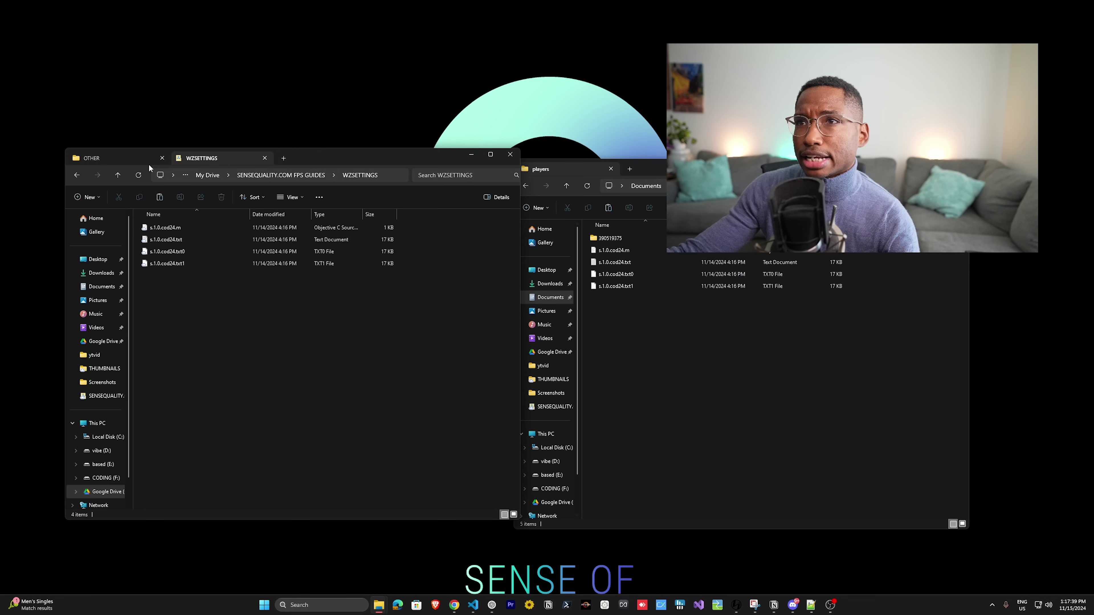
# Step: Open NEWCODSETTINGS.txt from the OTHER folder in Notepad
pyautogui.click(121, 162)
pyautogui.click(200, 228)
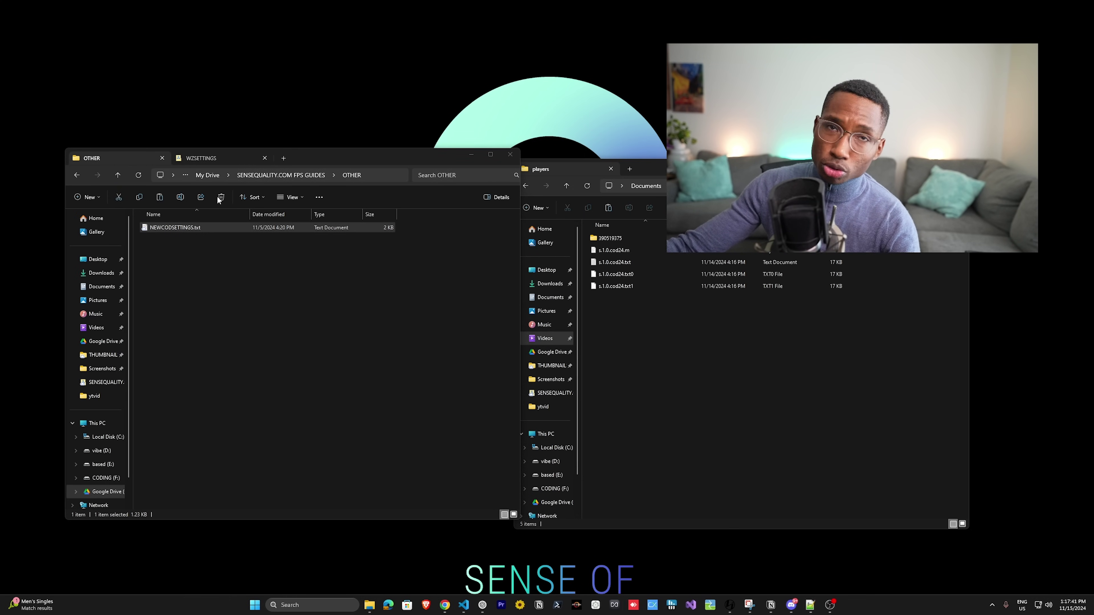
pyautogui.press('Return')
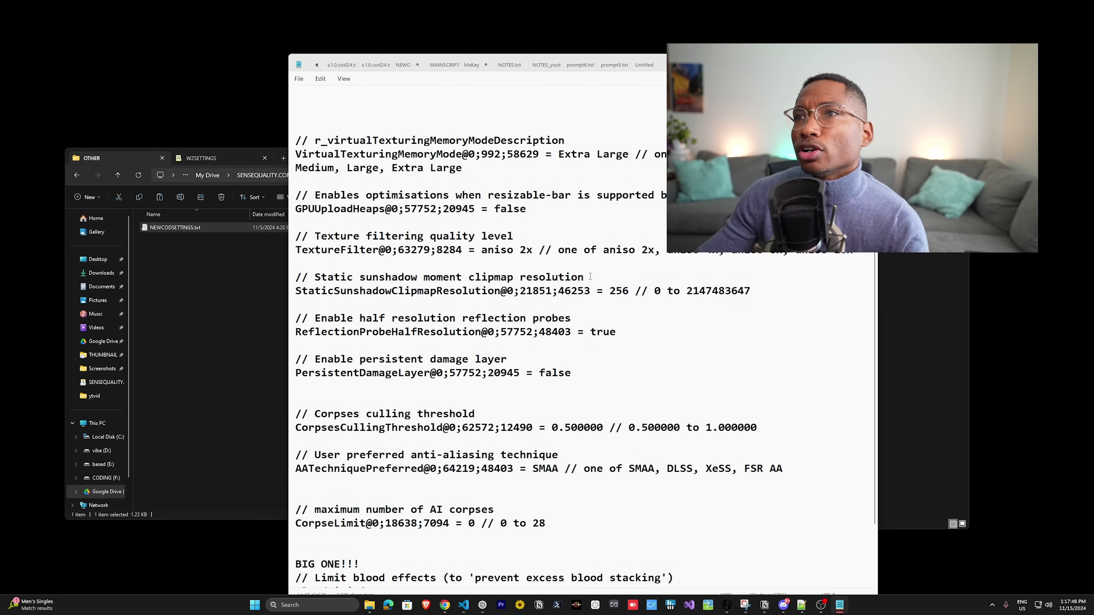
# Step: Search NEWCODSETTINGS.txt for "heap" and highlight the value of the GPUUploadHeaps setting
pyautogui.hotkey('ctrl', 'f')
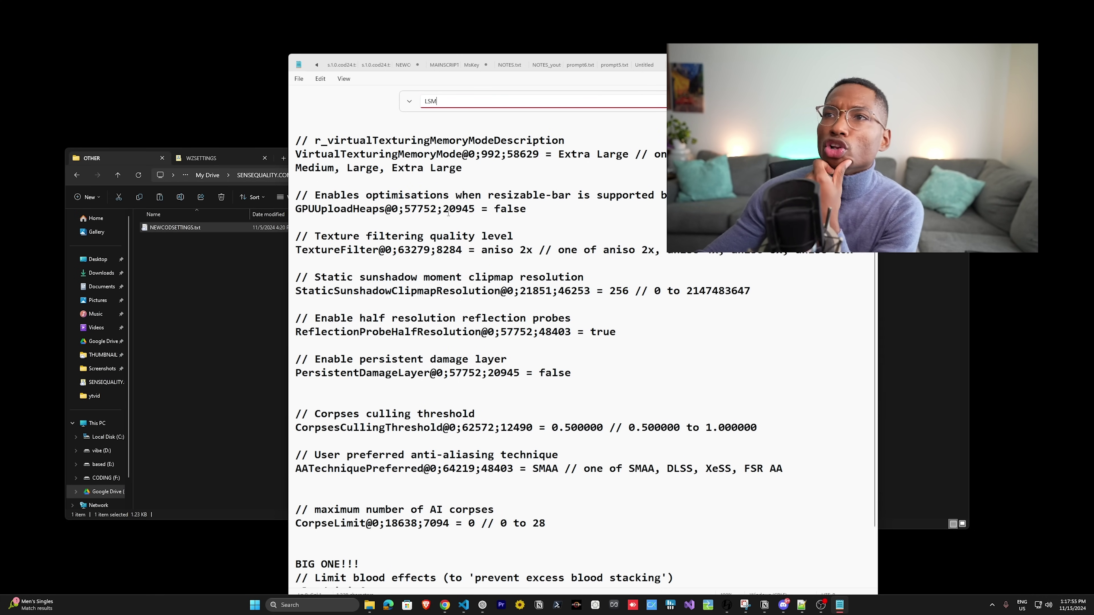
pyautogui.moveTo(321, 210); pyautogui.dragTo(363, 211)
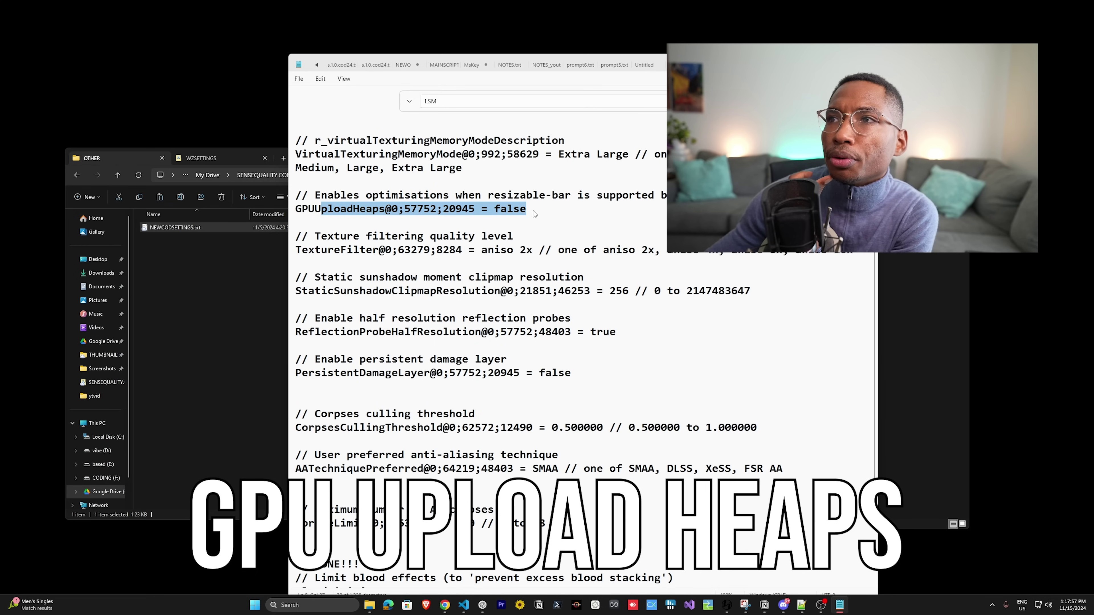
pyautogui.moveTo(534, 210); pyautogui.dragTo(248, 212)
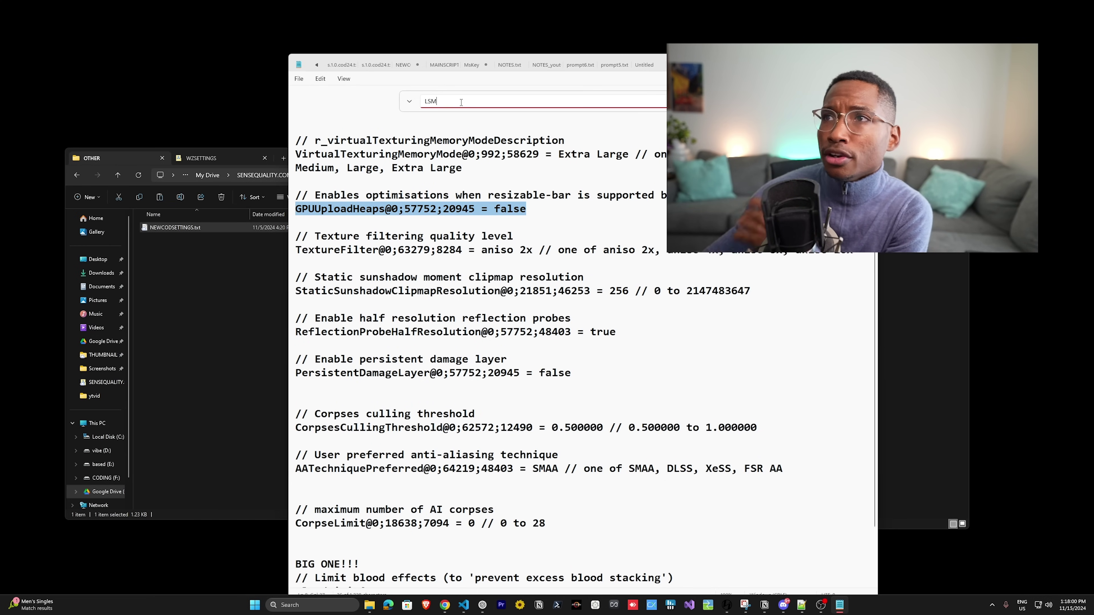
pyautogui.write('heap')
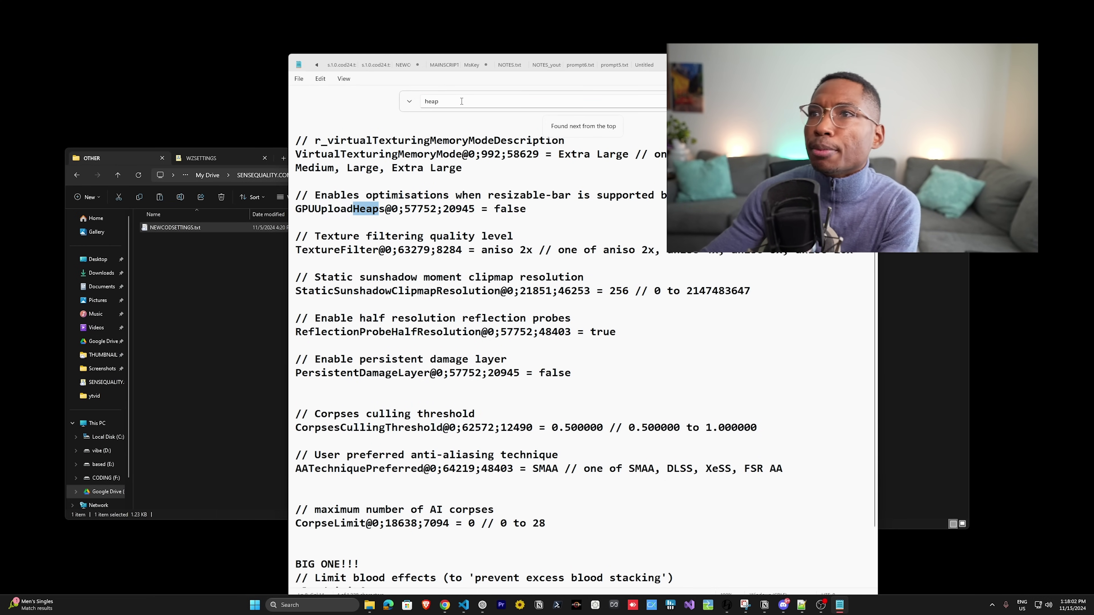
pyautogui.doubleClick(517, 209)
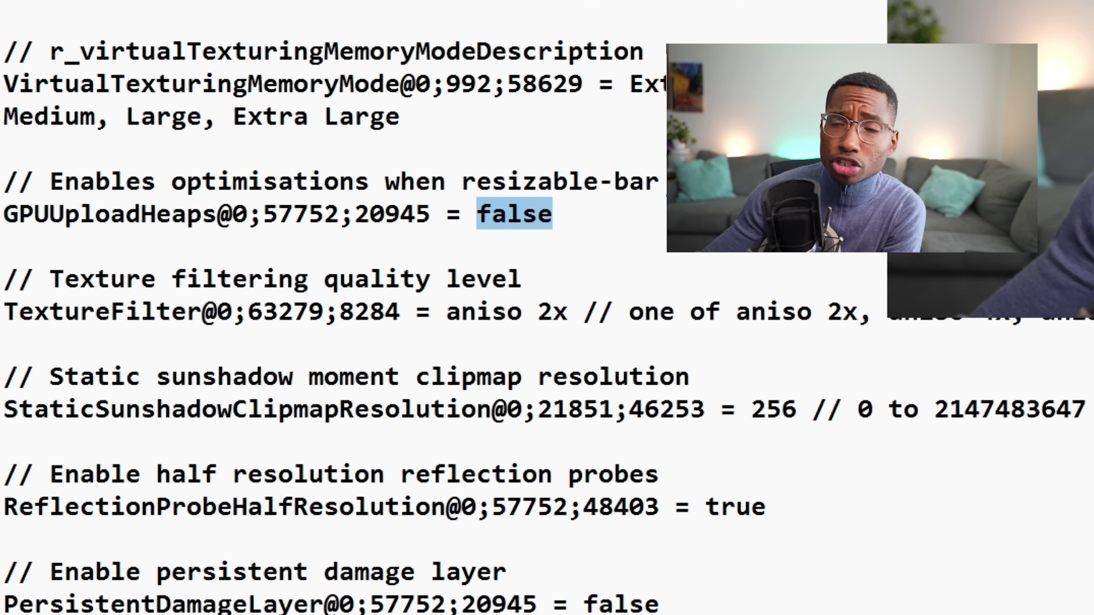
# Step: Open the s.1.0.cod24.txt configuration from the players folder in Notepad and bring its window to the front
pyautogui.hotkey('alt', 'Tab')
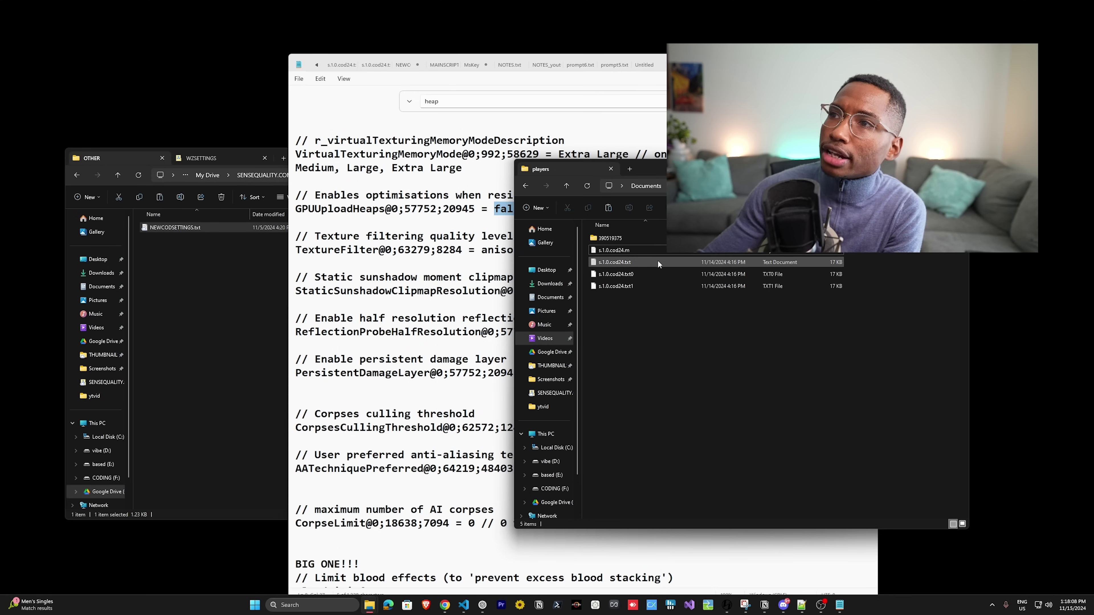
pyautogui.click(861, 345)
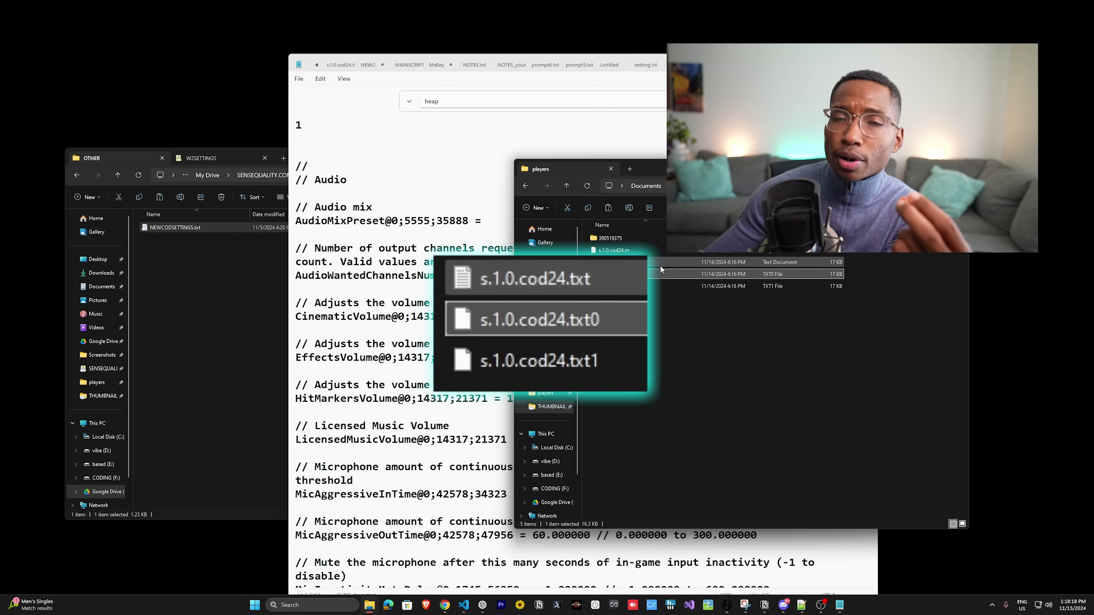
pyautogui.click(417, 275)
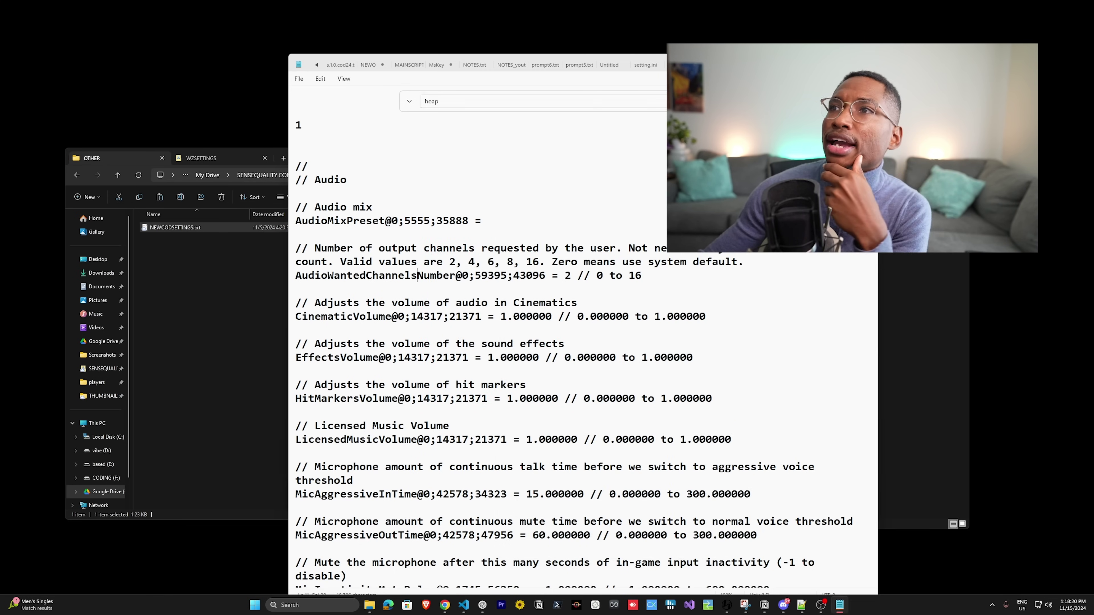
pyautogui.press('Escape')
pyautogui.hotkey('ctrl', 'a')
pyautogui.press('BackSpace')
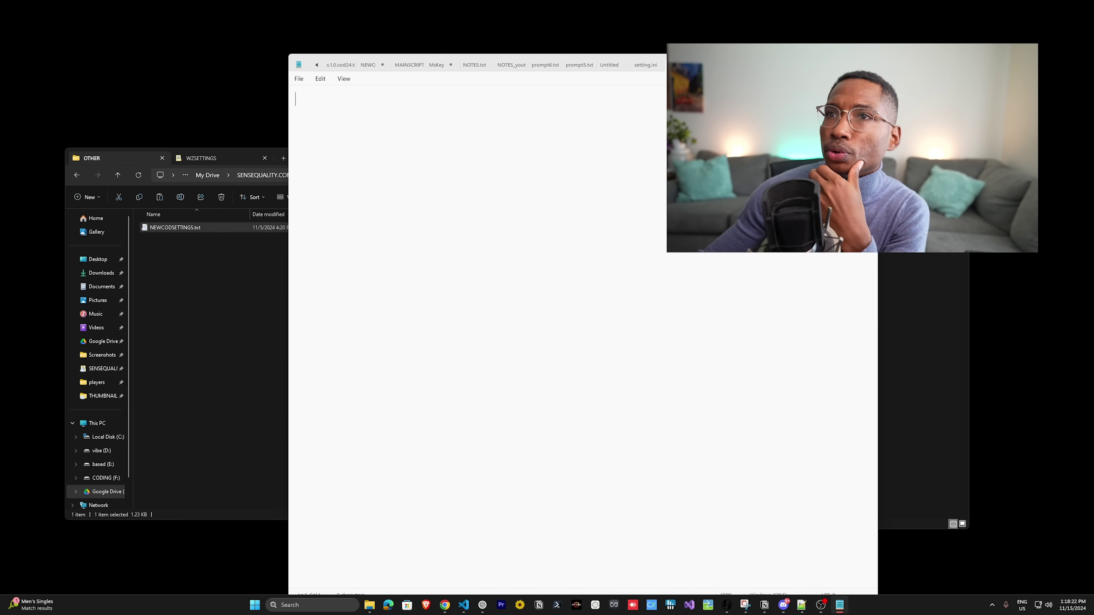
pyautogui.hotkey('ctrl', 'z')
# Step: Examine the configuration file down to its end, focusing on the RendererWorkerCount line for the job queue thread count
pyautogui.scroll(-2, 869, 424)
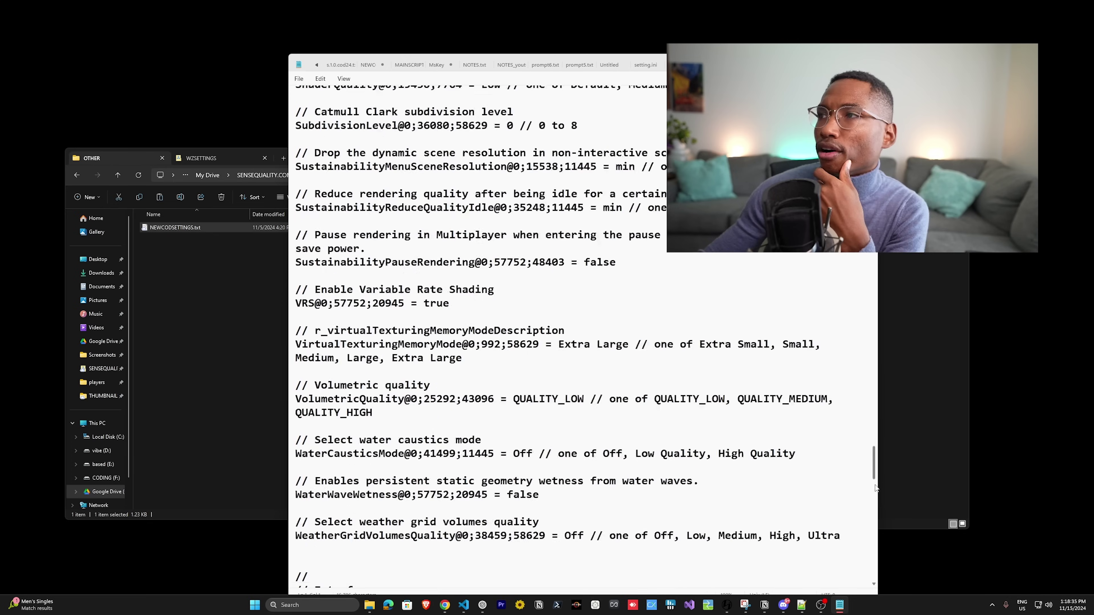
pyautogui.scroll(-15, 886, 585)
pyautogui.click(648, 517)
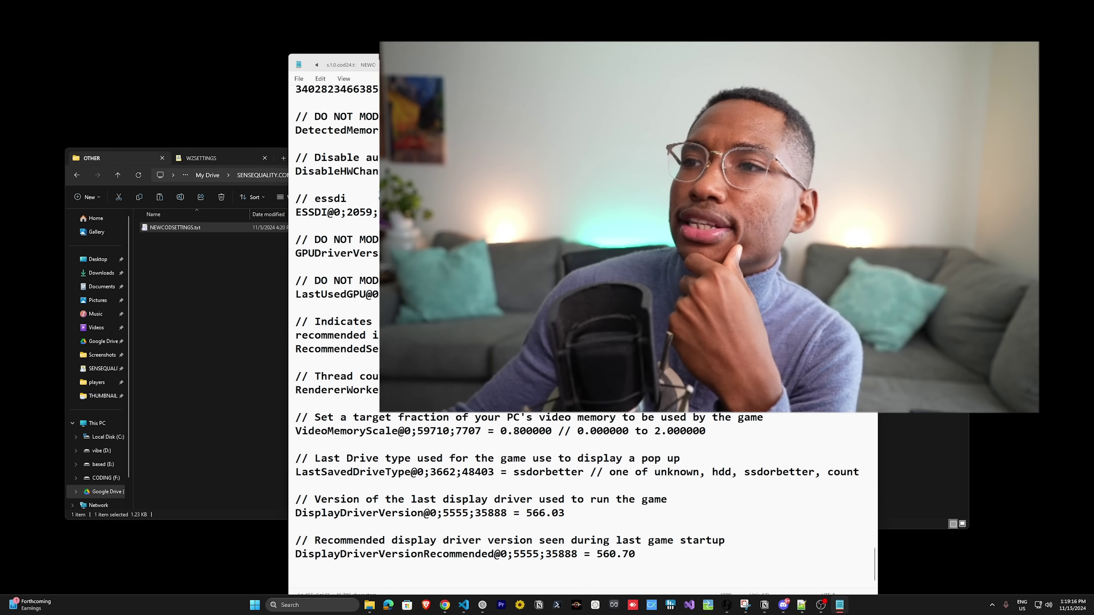
pyautogui.moveTo(609, 390); pyautogui.dragTo(295, 390)
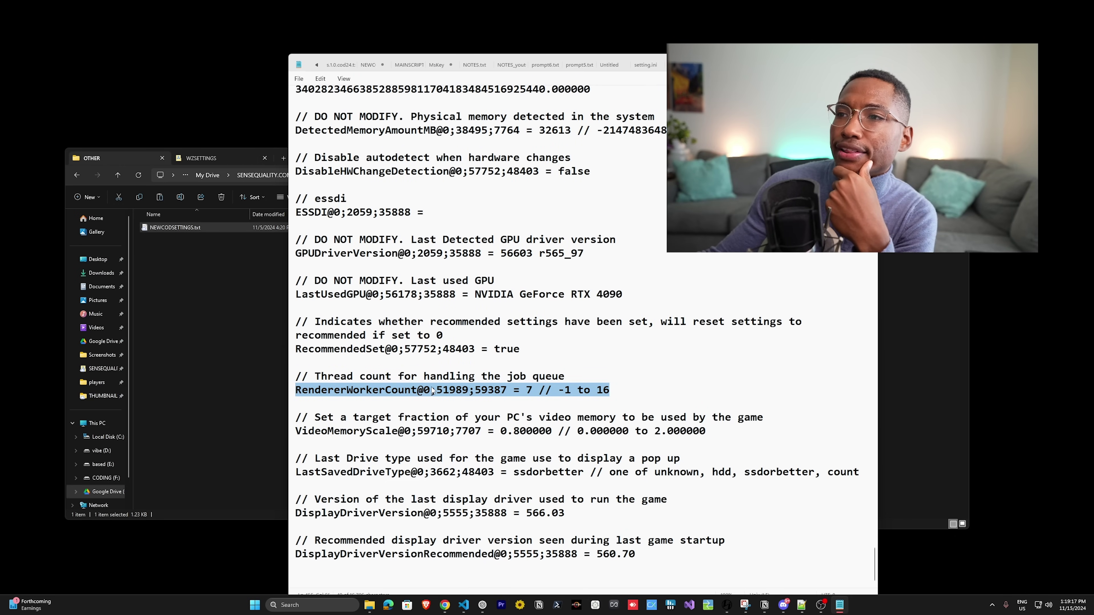
pyautogui.click(530, 391)
pyautogui.moveTo(609, 390); pyautogui.dragTo(276, 389)
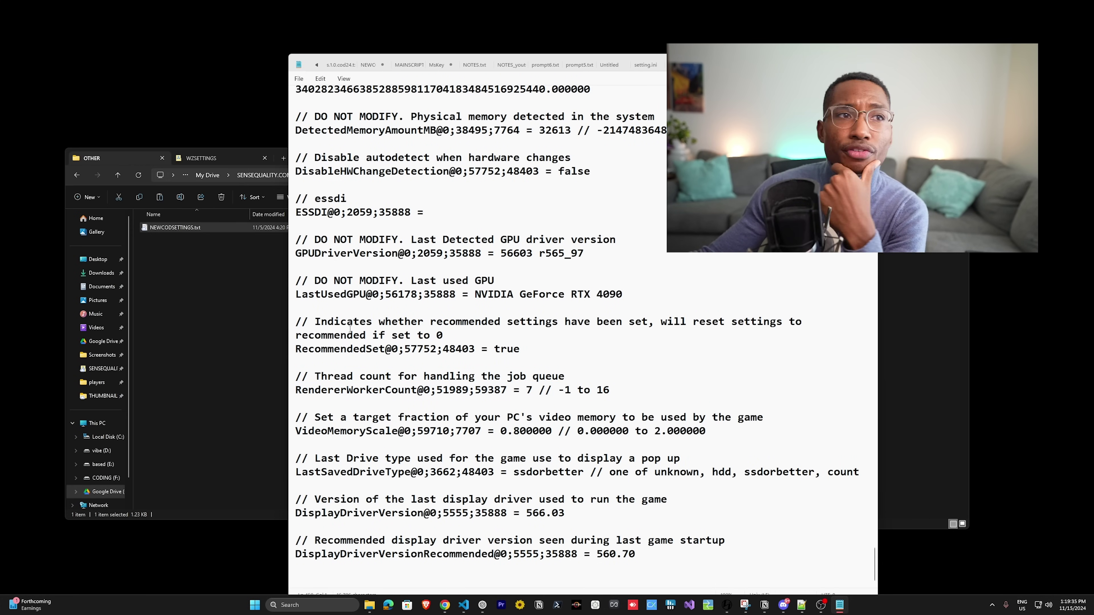
# Step: Switch back to NEWCODSETTINGS.txt and review its recommended settings, from virtual texturing and texture filtering to the persistent damage and blood limit lines
pyautogui.hotkey('ctrl', 'Tab')
pyautogui.scroll(2, 520, 307)
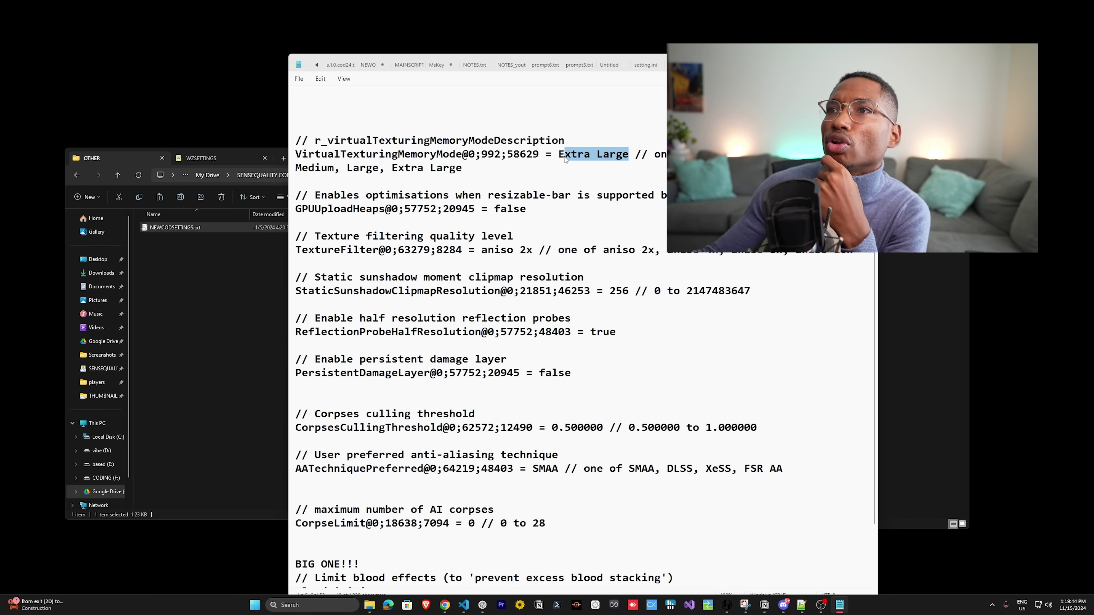
pyautogui.click(469, 249)
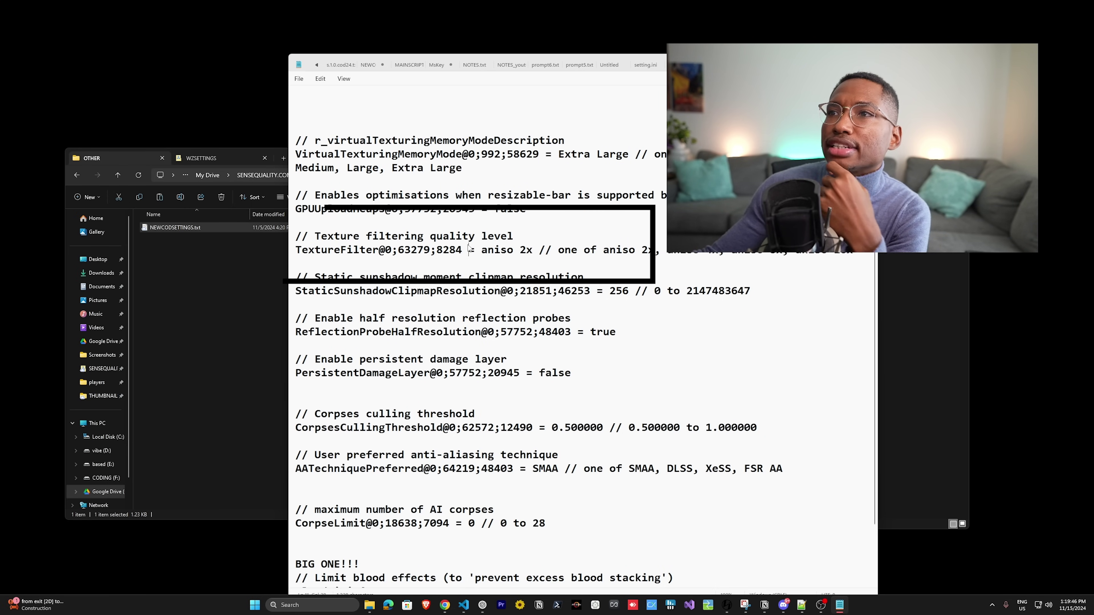
pyautogui.click(485, 250)
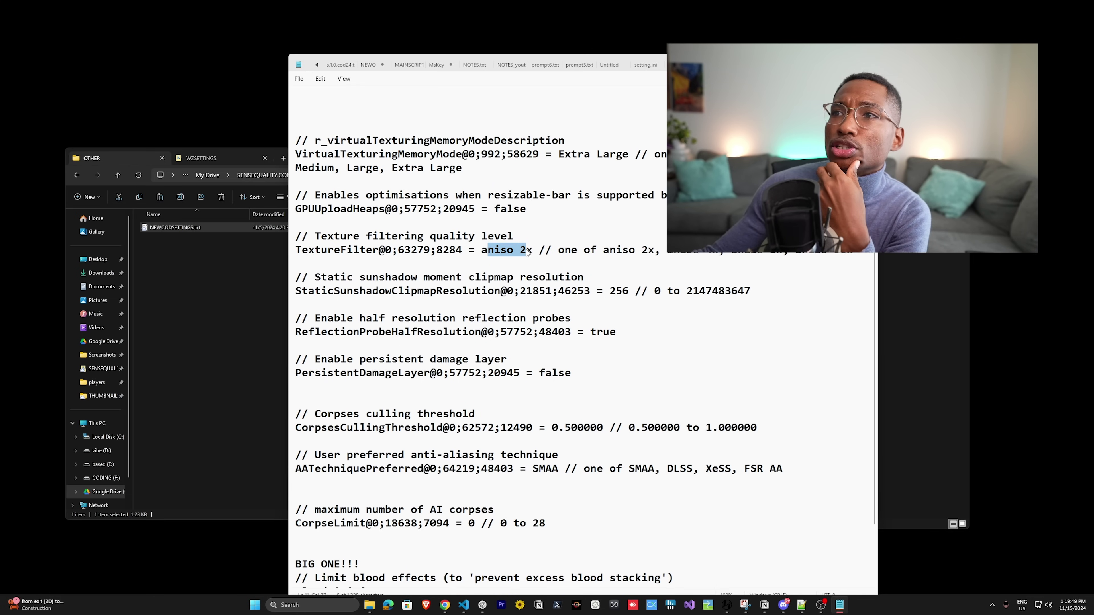
pyautogui.moveTo(328, 290); pyautogui.dragTo(410, 290)
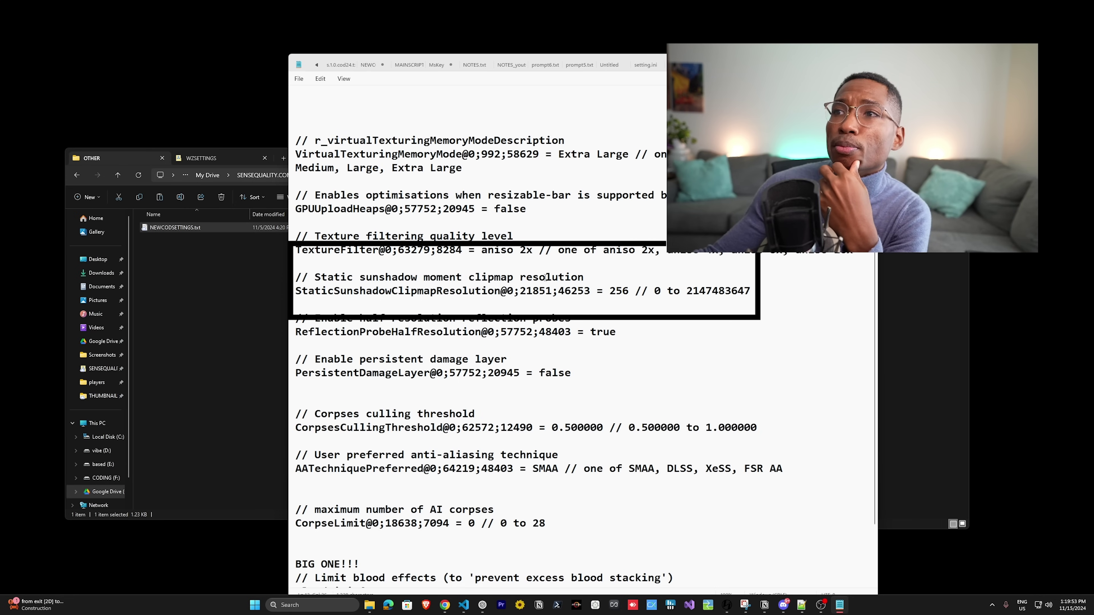
pyautogui.click(628, 292)
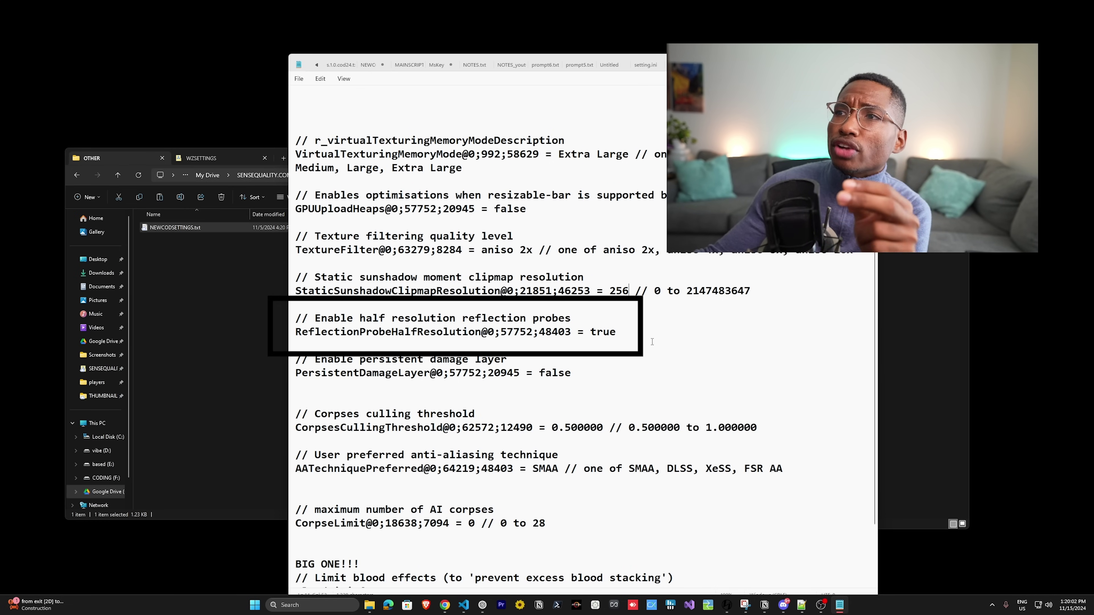
pyautogui.moveTo(326, 360); pyautogui.dragTo(588, 366)
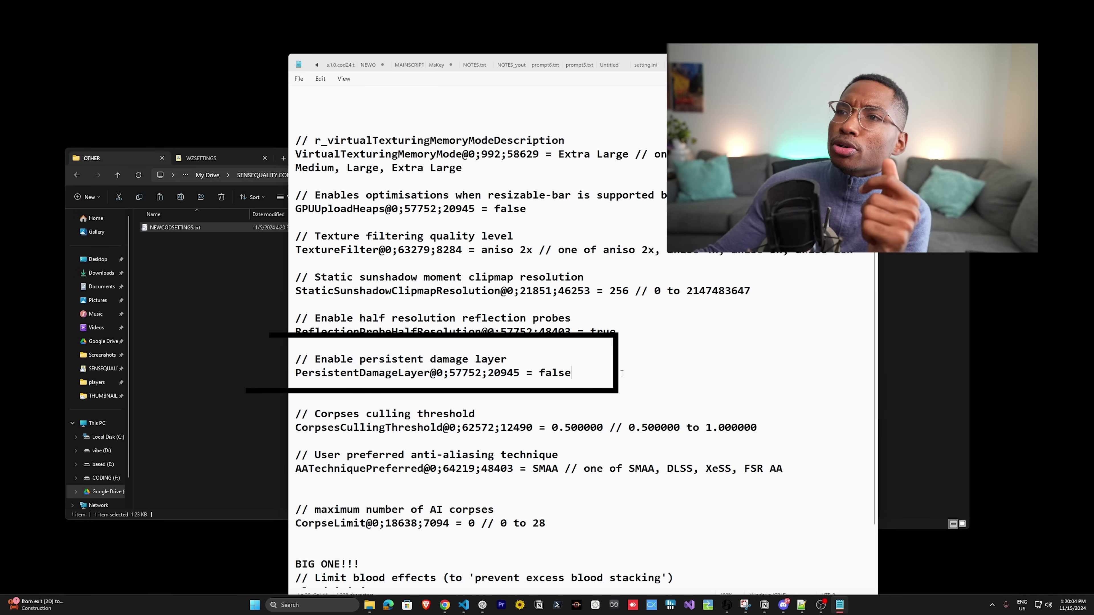
pyautogui.scroll(-2, 597, 362)
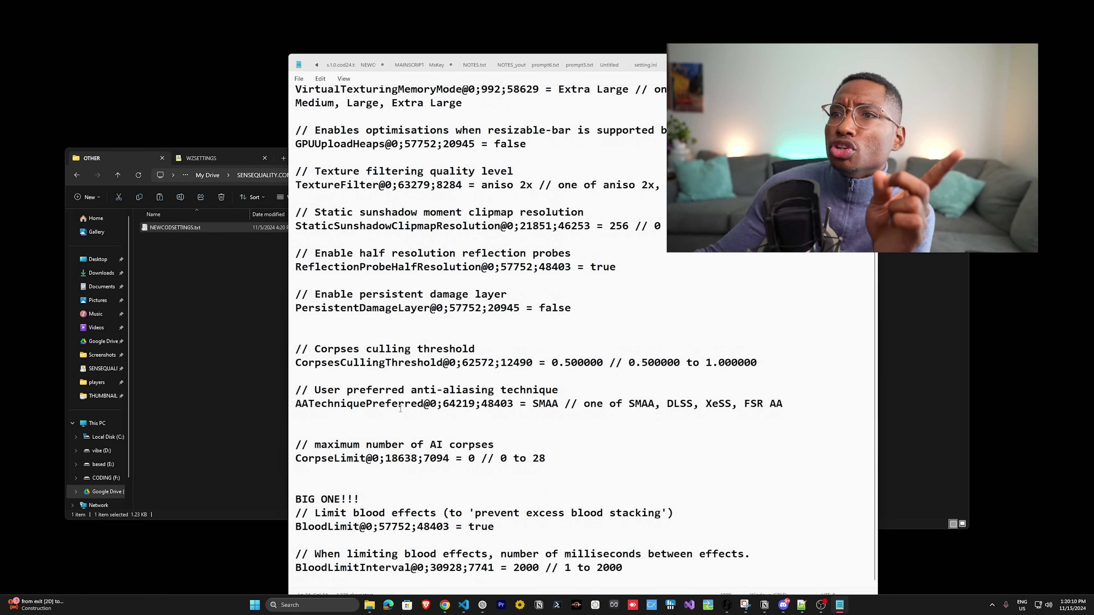
# Step: Review the preferred anti-aliasing technique line and the maximum AI corpse limit line in NEWCODSETTINGS.txt
pyautogui.moveTo(309, 405); pyautogui.dragTo(394, 404)
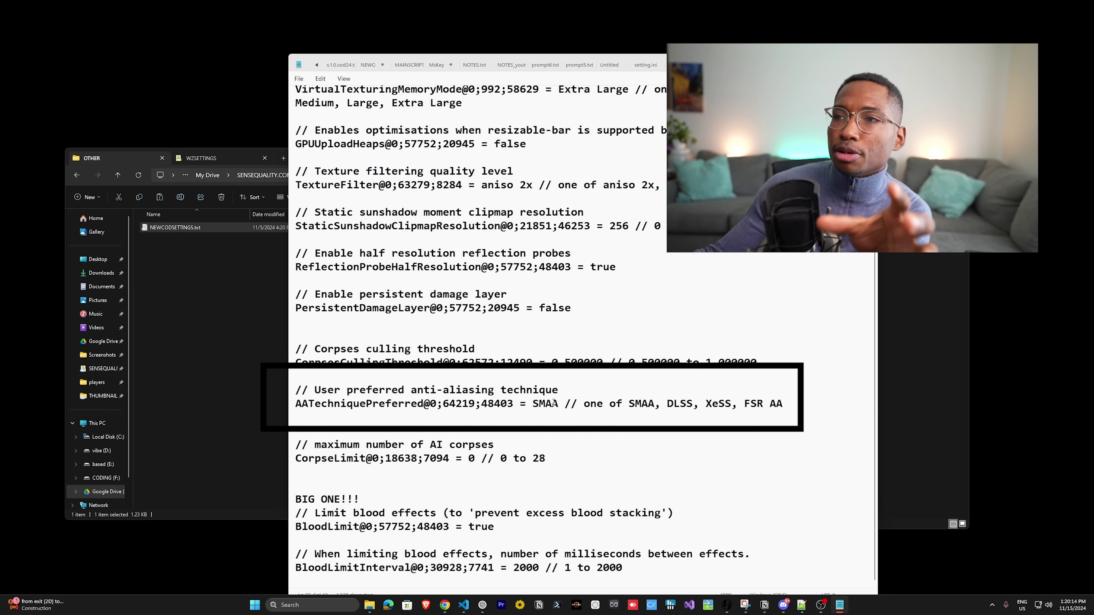
pyautogui.hotkey('ctrl', 'Left')
pyautogui.hotkey('ctrl', 'Left')
pyautogui.hotkey('ctrl', 'Left')
pyautogui.hotkey('ctrl', 'Left')
pyautogui.hotkey('ctrl', 'Left')
pyautogui.hotkey('ctrl', 'Left')
pyautogui.hotkey('ctrl', 'Left')
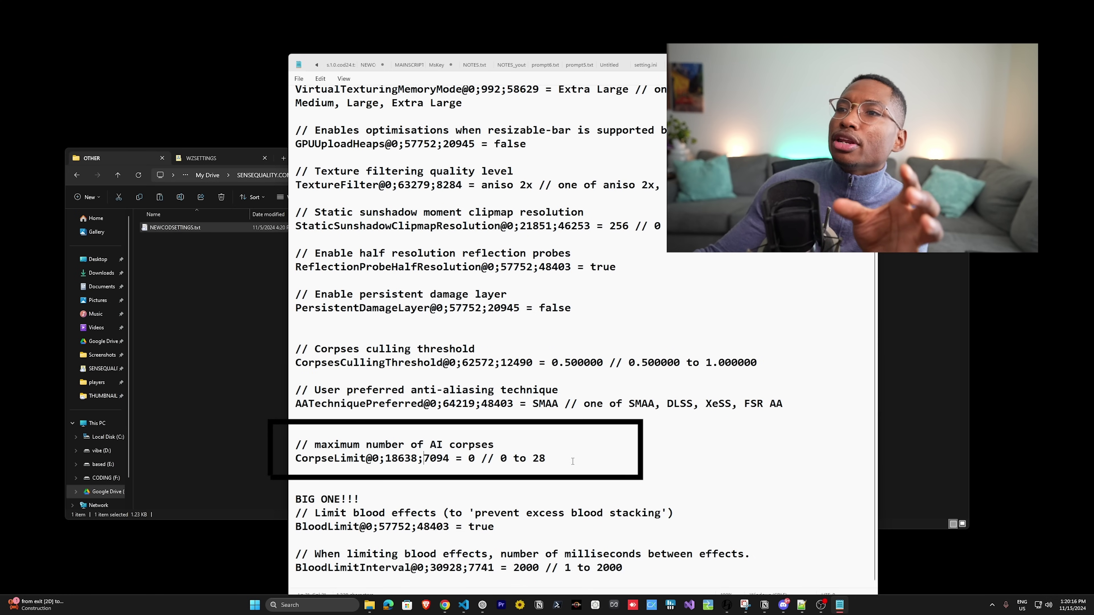
# Step: Examine the BloodLimit and BloodLimitInterval lines at the end of the settings notes, highlighting parts of them
pyautogui.click(513, 523)
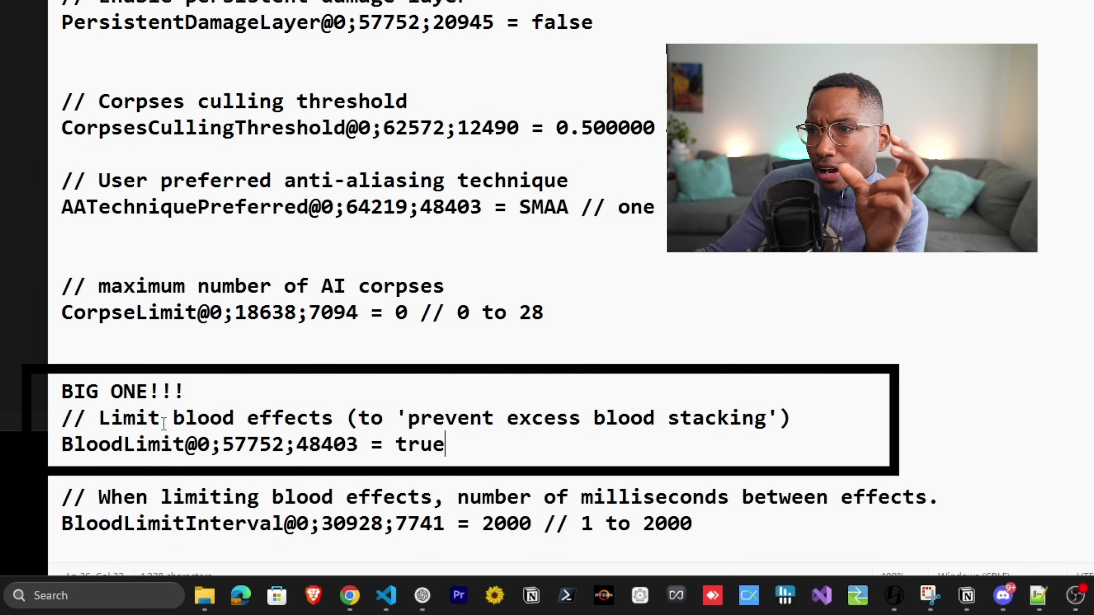
pyautogui.moveTo(184, 420); pyautogui.dragTo(511, 443)
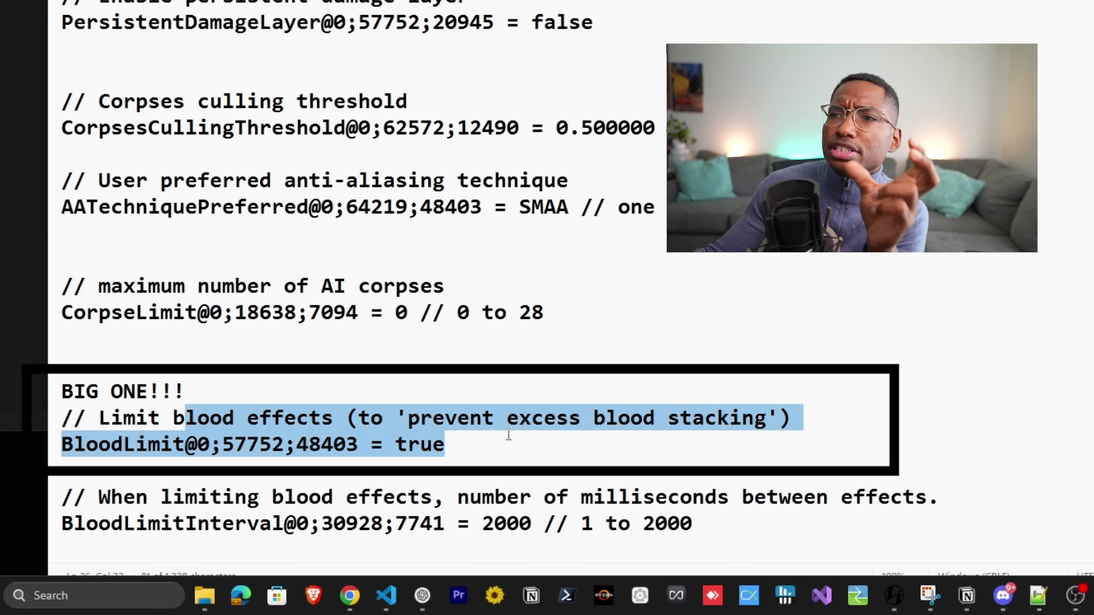
pyautogui.click(508, 436)
pyautogui.moveTo(123, 524); pyautogui.dragTo(284, 524)
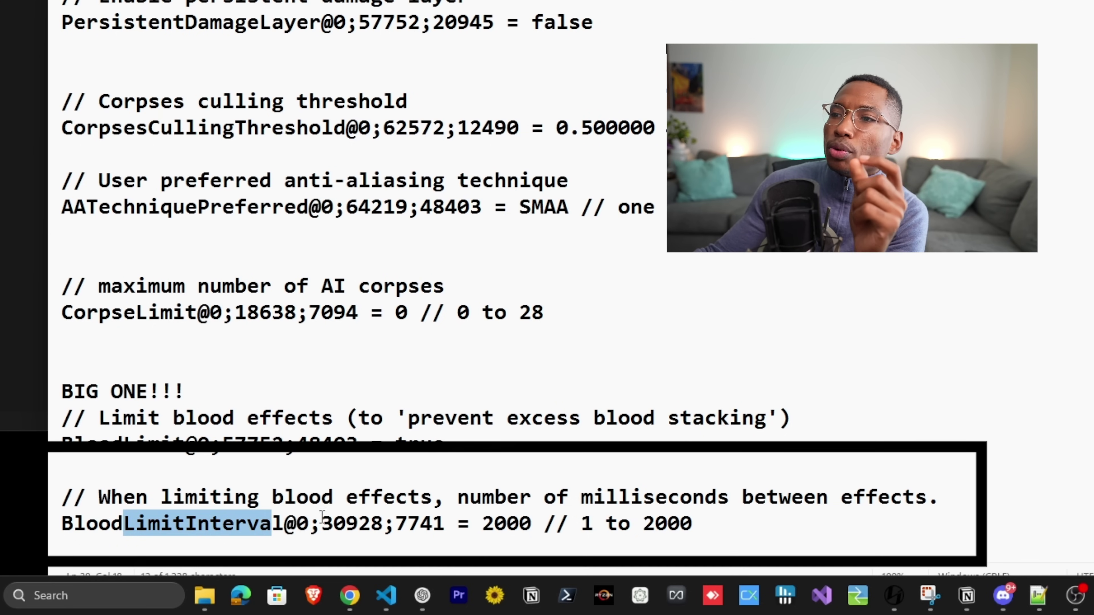
pyautogui.click(495, 523)
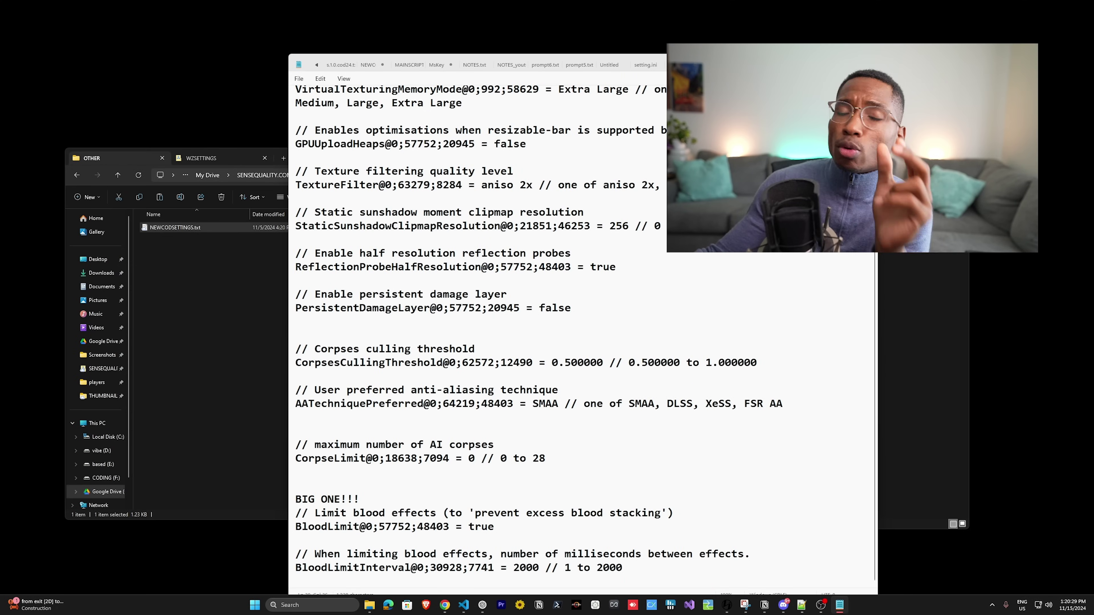
# Step: Bring the players folder window forward, and open the NVIDIA Control Panel from the desktop
pyautogui.click(890, 288)
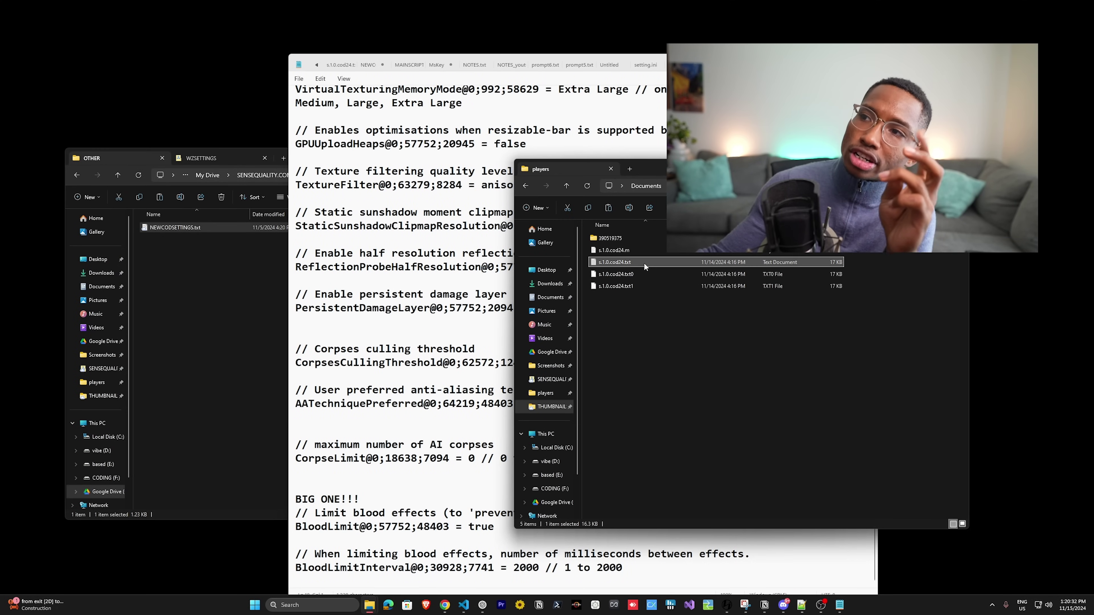
pyautogui.click(655, 274)
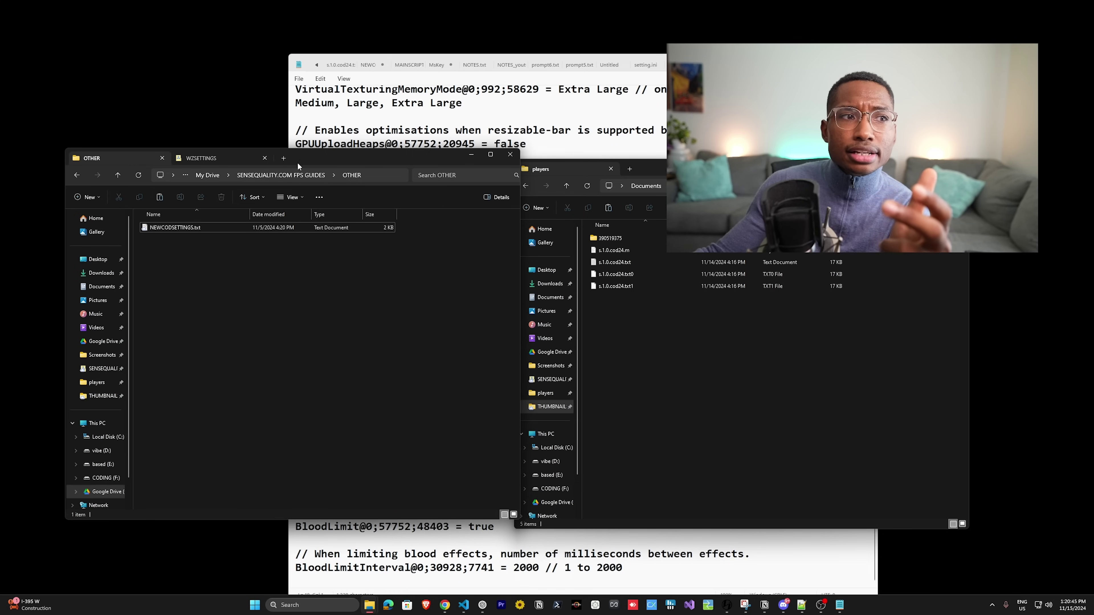
pyautogui.rightClick(258, 136)
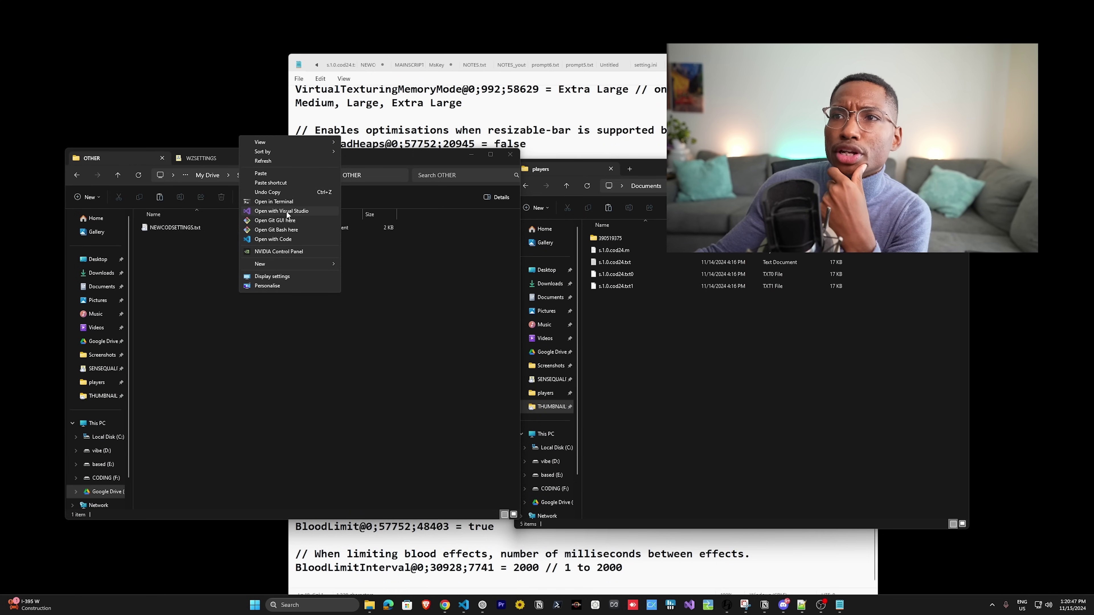
pyautogui.click(291, 251)
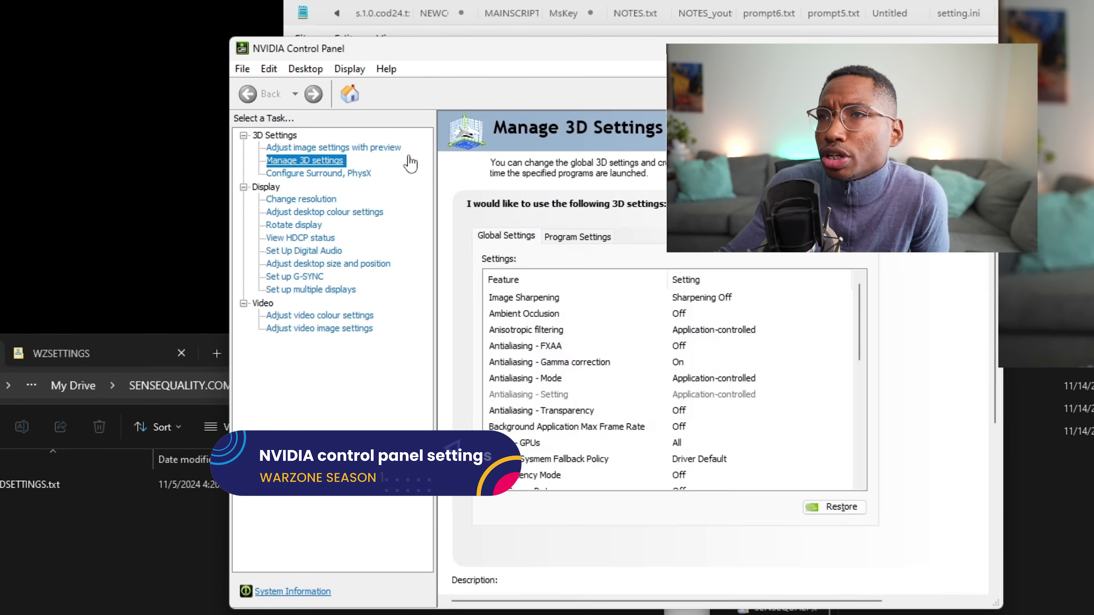
# Step: Review the global 3D settings, focusing on the power management mode and texture filtering quality
pyautogui.moveTo(859, 302); pyautogui.dragTo(859, 380)
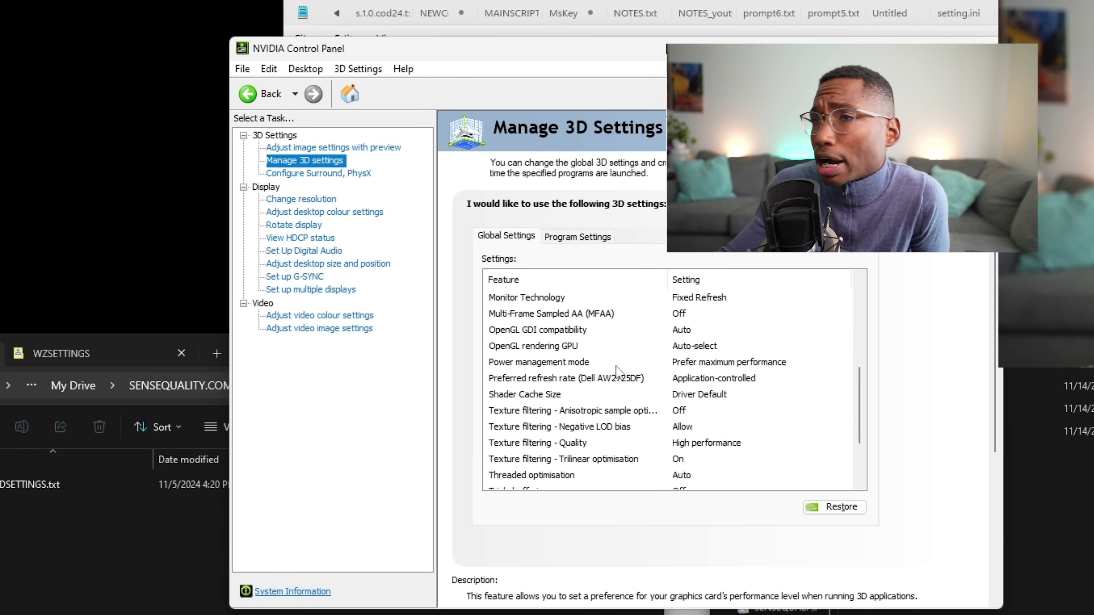
pyautogui.click(744, 368)
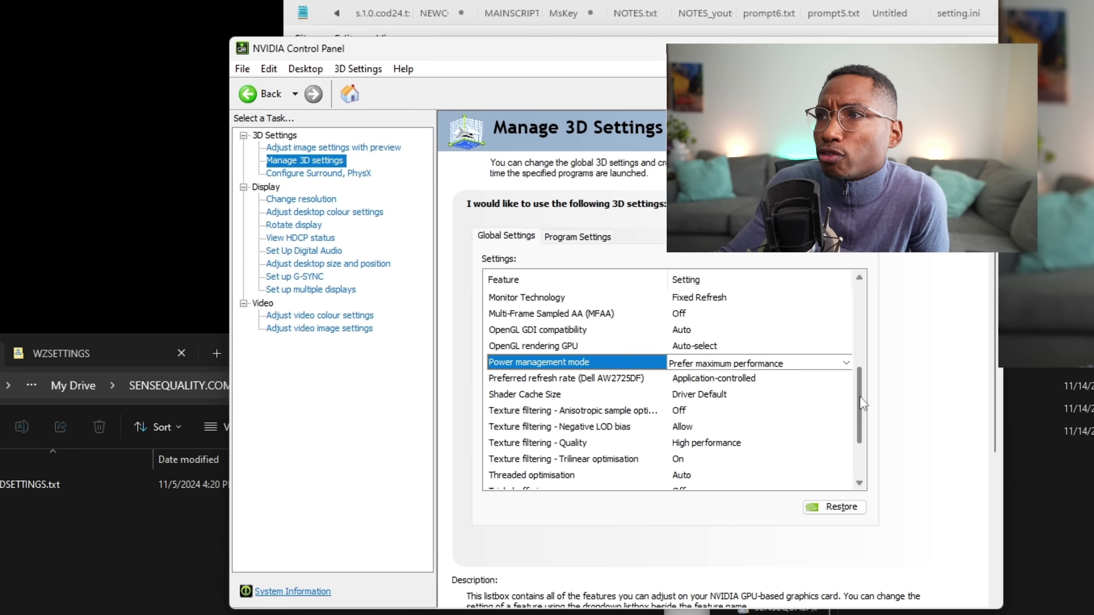
pyautogui.scroll(-1, 571, 410)
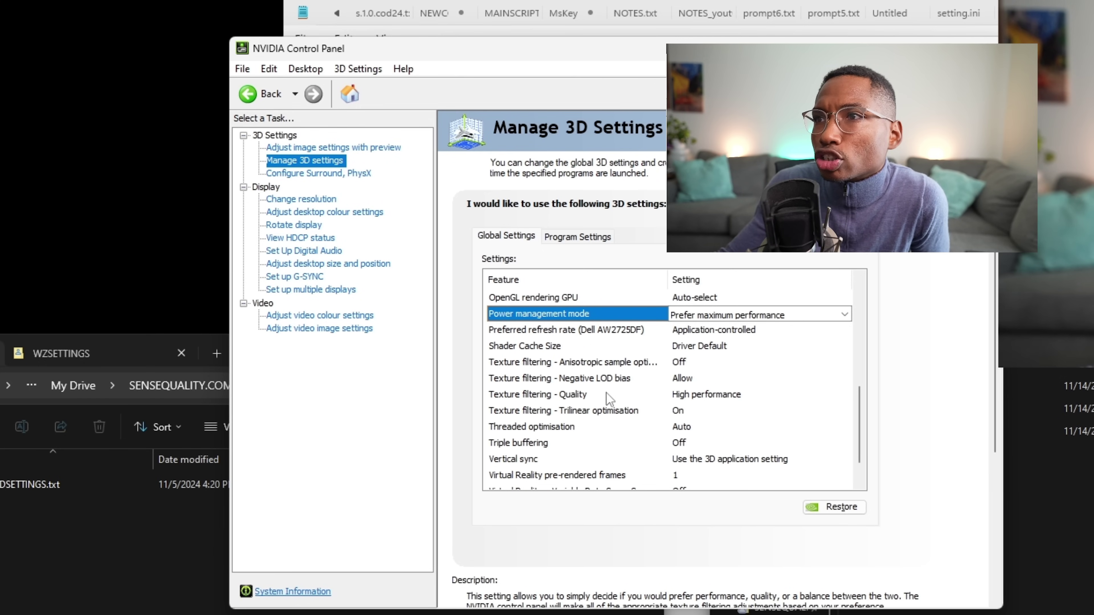
pyautogui.click(781, 393)
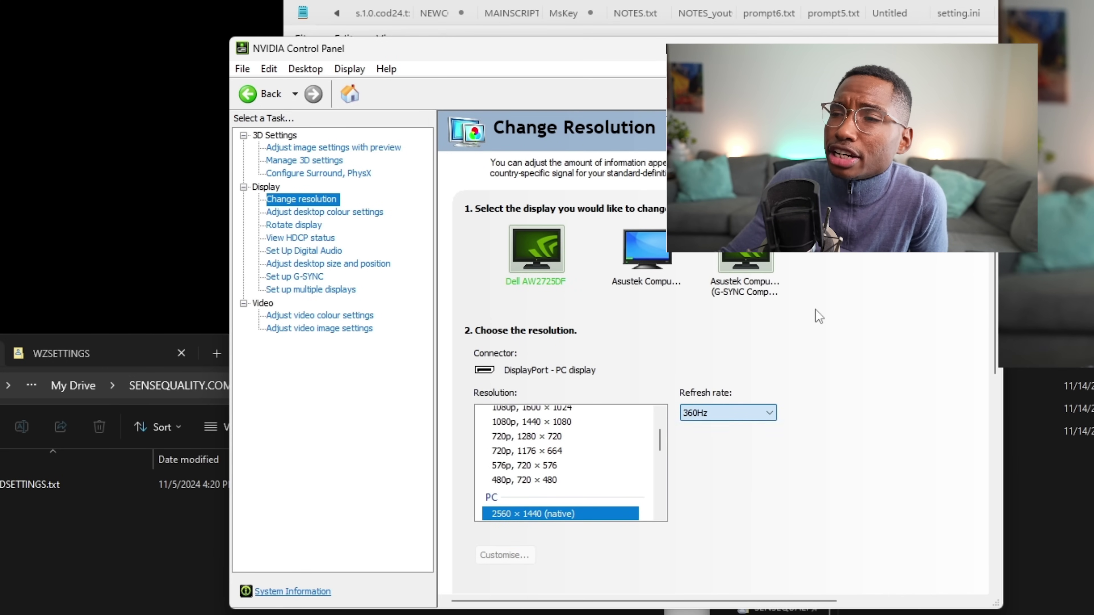
# Step: Review the display resolution page, and set the Dell AW2725DF's digital vibrance to 50% in the desktop colour settings
pyautogui.scroll(-2, 539, 511)
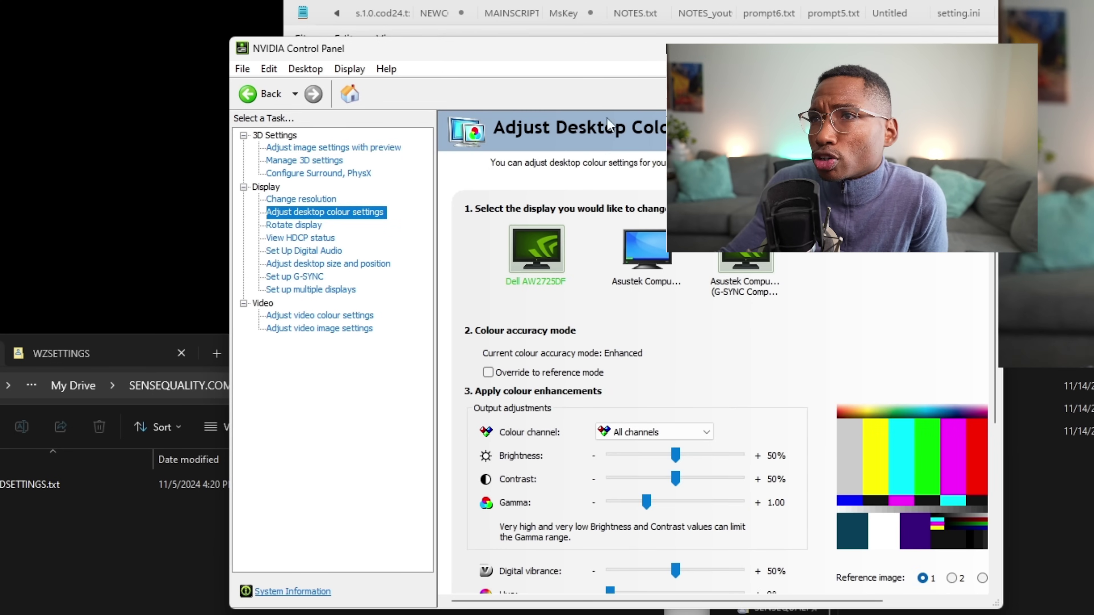
pyautogui.scroll(-2, 575, 415)
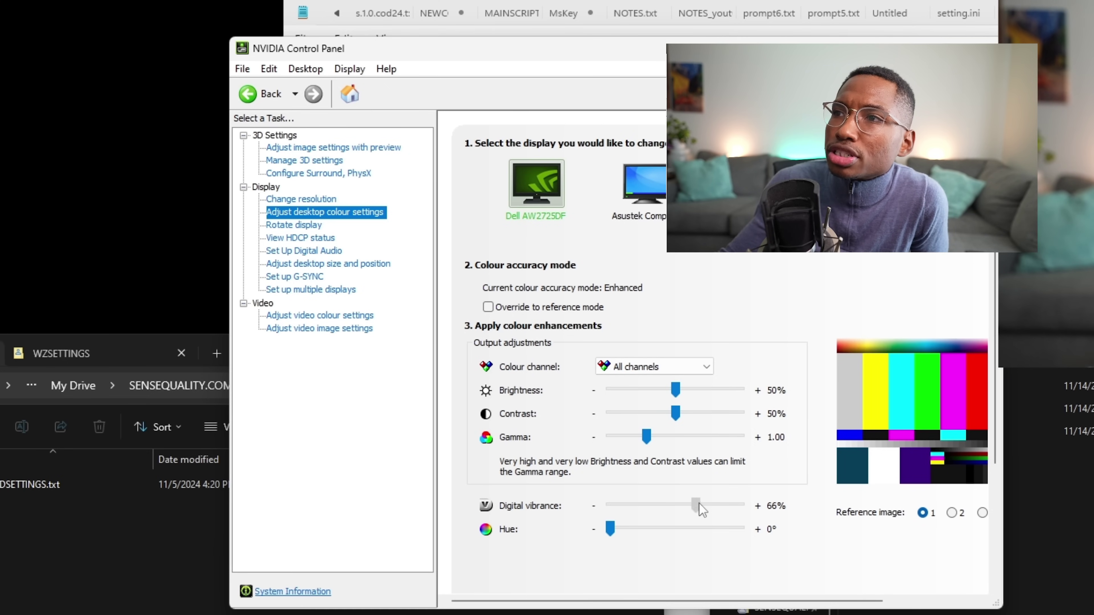
pyautogui.moveTo(699, 505)
pyautogui.mouseDown()
pyautogui.moveTo(668, 510)
pyautogui.moveTo(679, 509)
pyautogui.mouseUp()
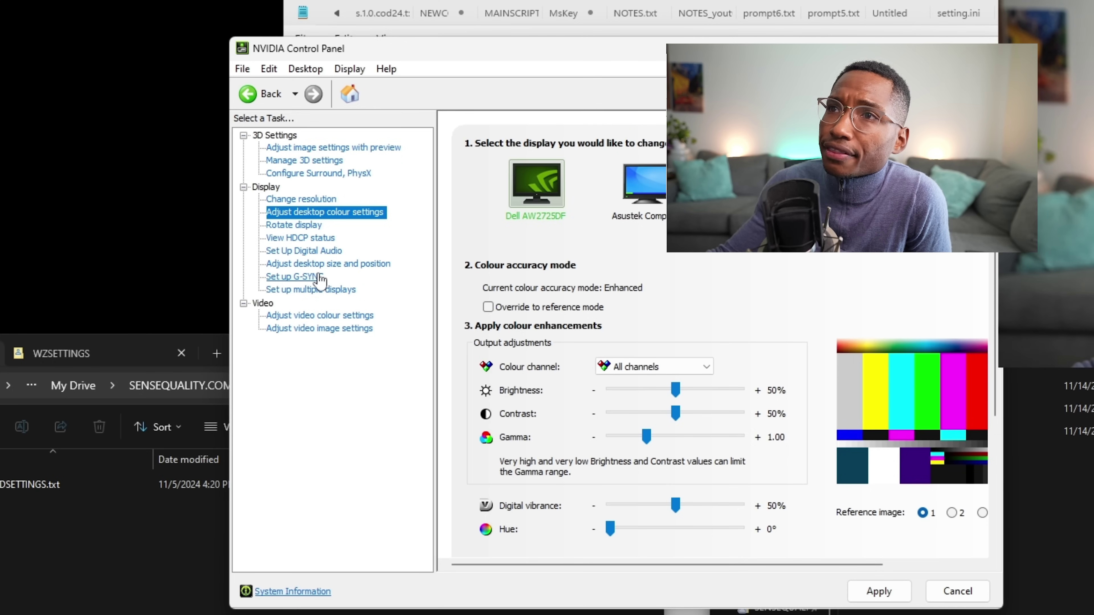
# Step: Review the G-SYNC setup page, and close the NVIDIA Control Panel
pyautogui.click(305, 280)
pyautogui.press('Return')
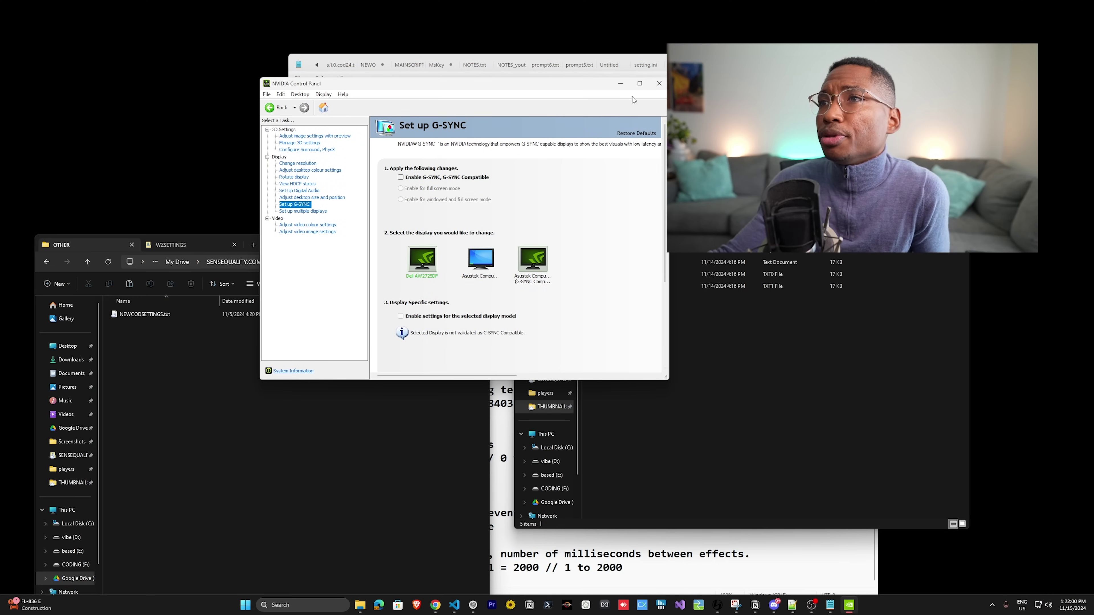
pyautogui.click(659, 84)
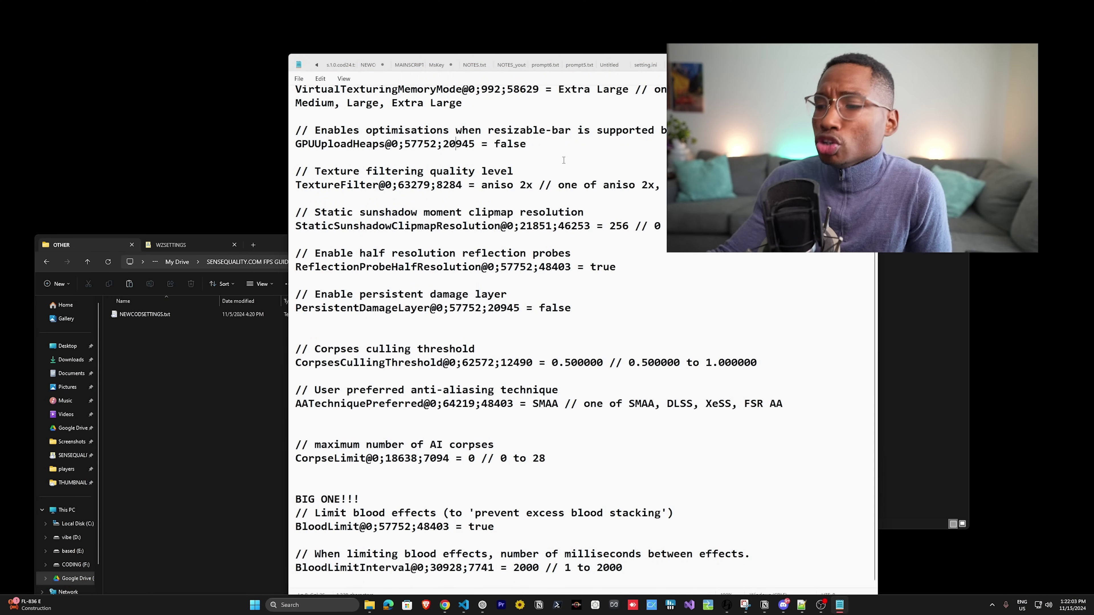
# Step: Replace the Notepad text with the heading "WHATS HOLDING YOUR FPS BACK?" and a first point "1. TEMPERATURES-> HWINFO64"
pyautogui.click(456, 144)
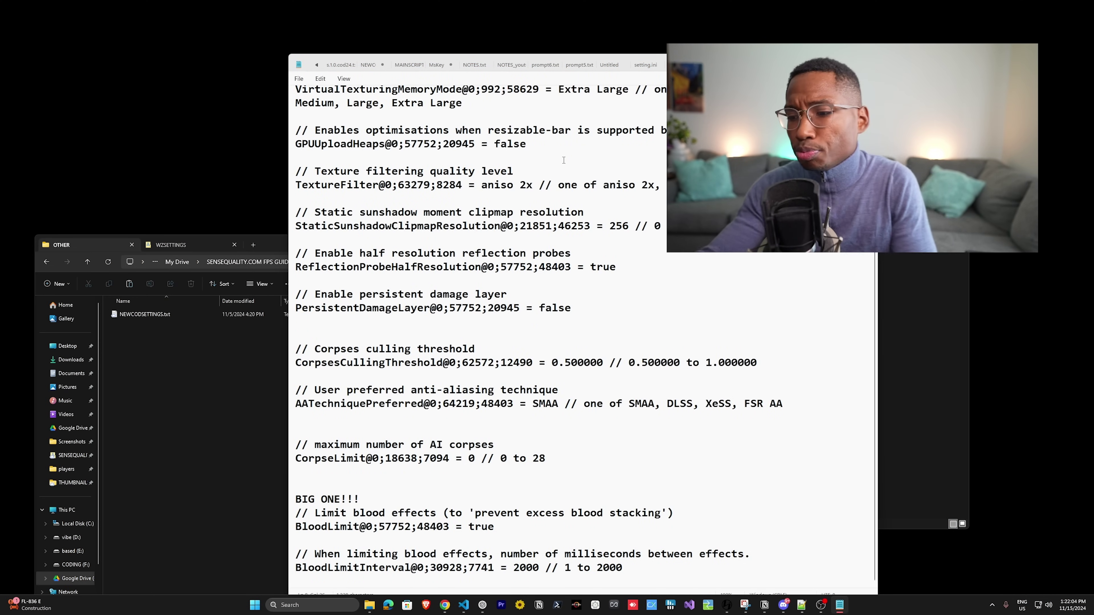
pyautogui.hotkey('ctrl', 'a')
pyautogui.press('Delete')
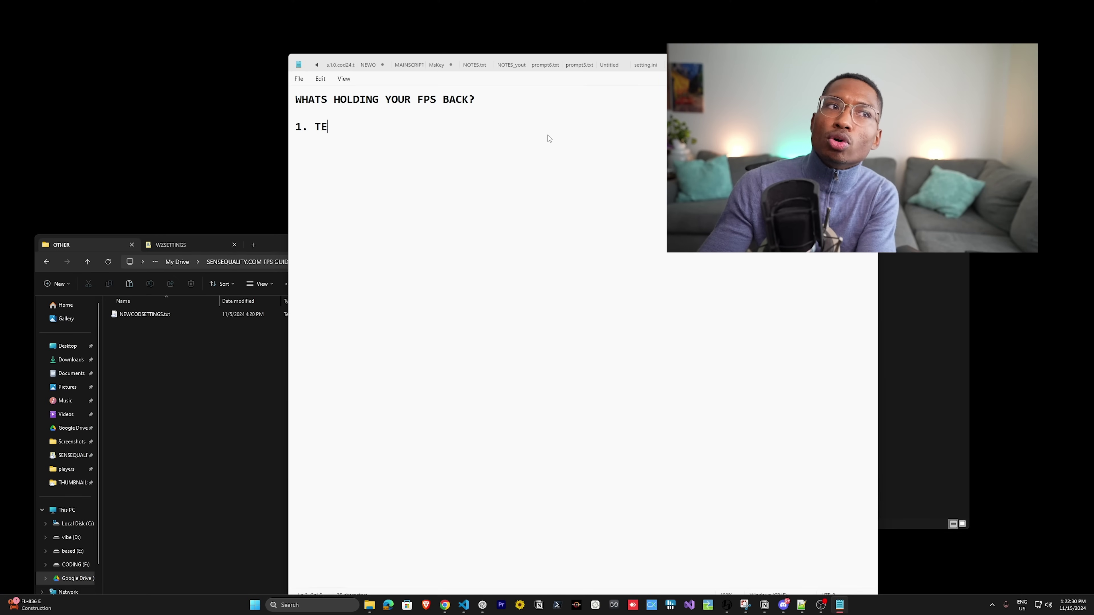
pyautogui.write('ATURES-')
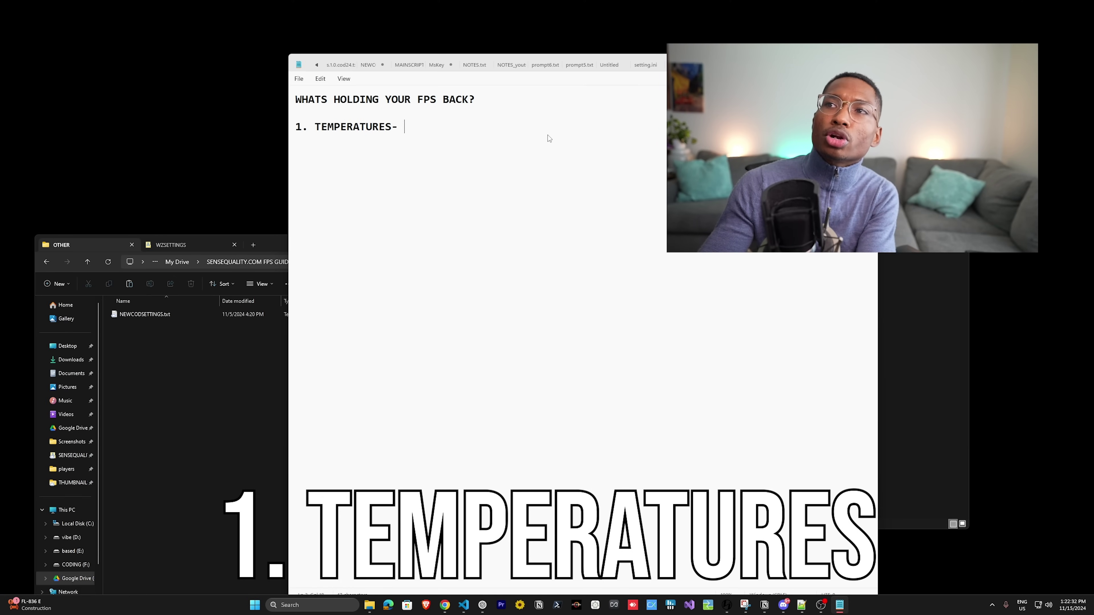
pyautogui.write('>')
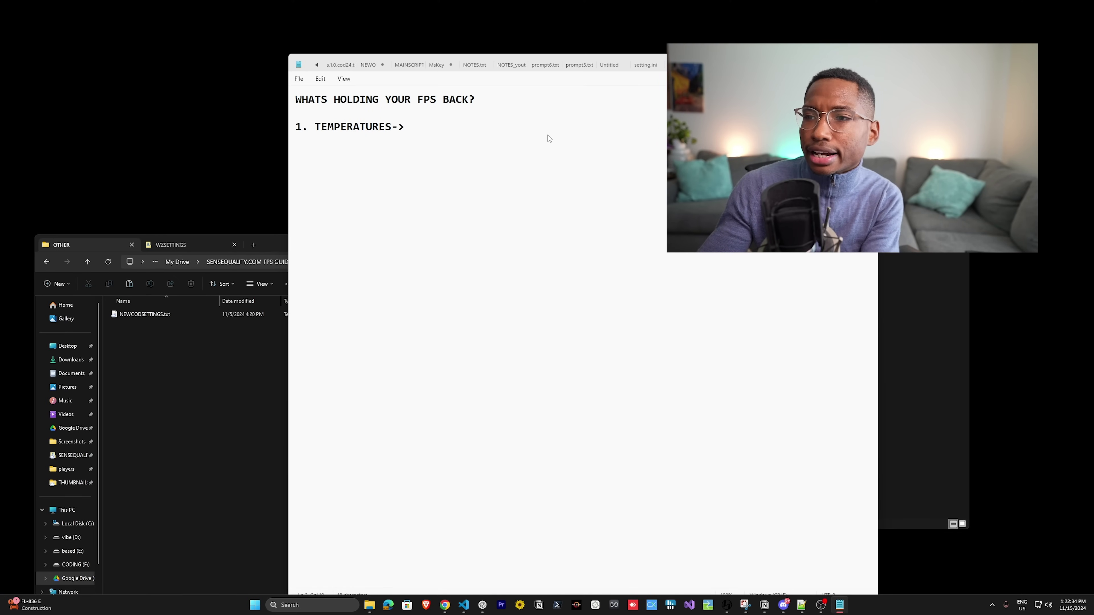
pyautogui.write(' HWINFO64')
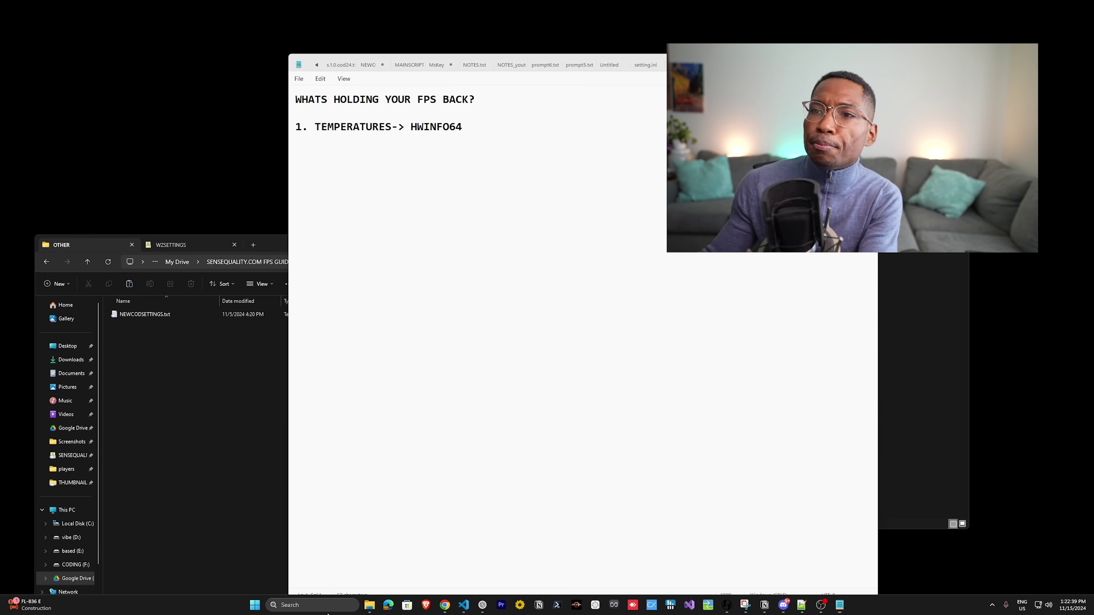
# Step: Launch HWiNFO64 and examine the CPU, motherboard, memory and drive temperatures in its sensor readings
pyautogui.click(302, 604)
pyautogui.write('hwiNFO64')
pyautogui.click(346, 340)
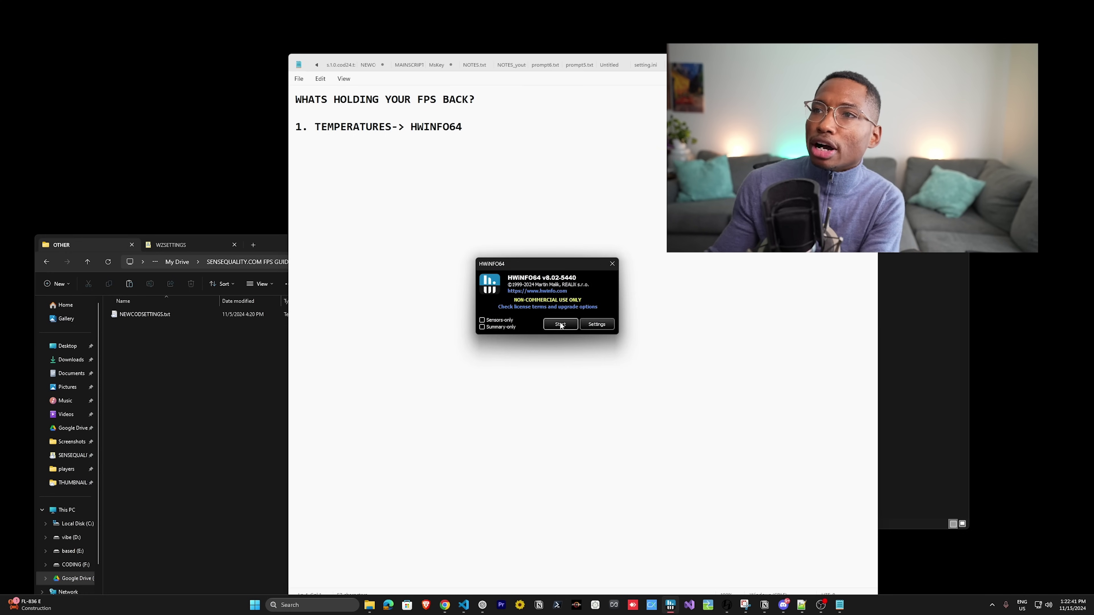
pyautogui.click(566, 326)
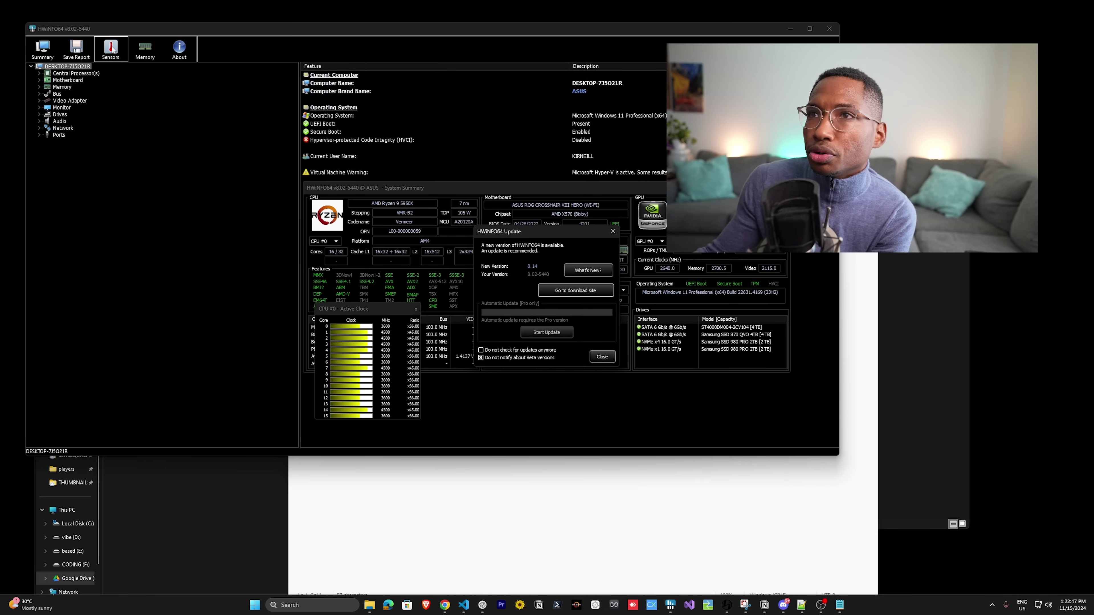
pyautogui.click(111, 48)
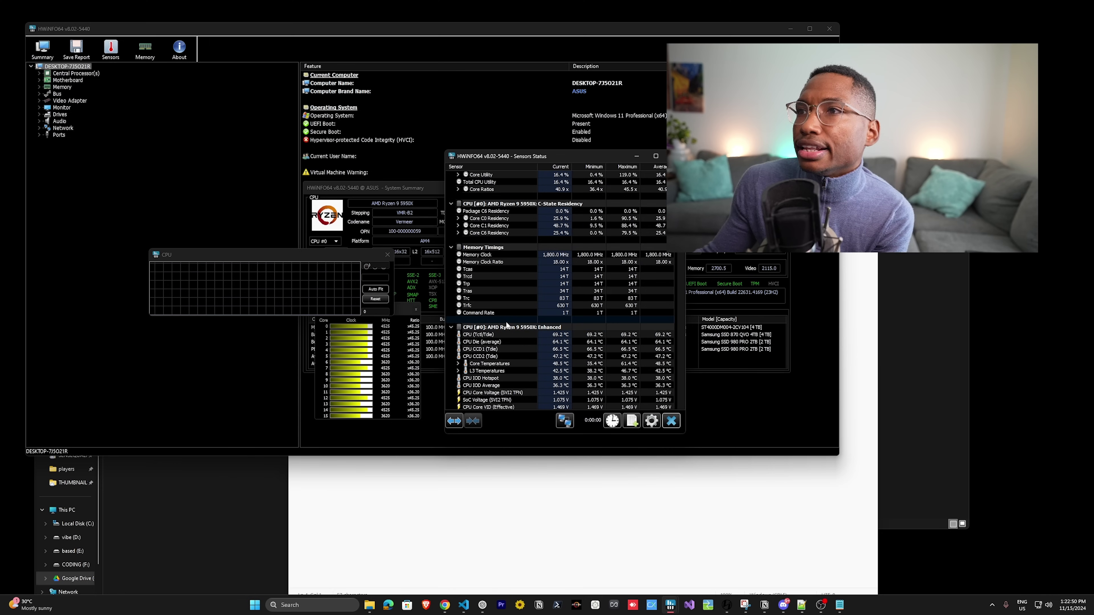
pyautogui.scroll(-5, 502, 334)
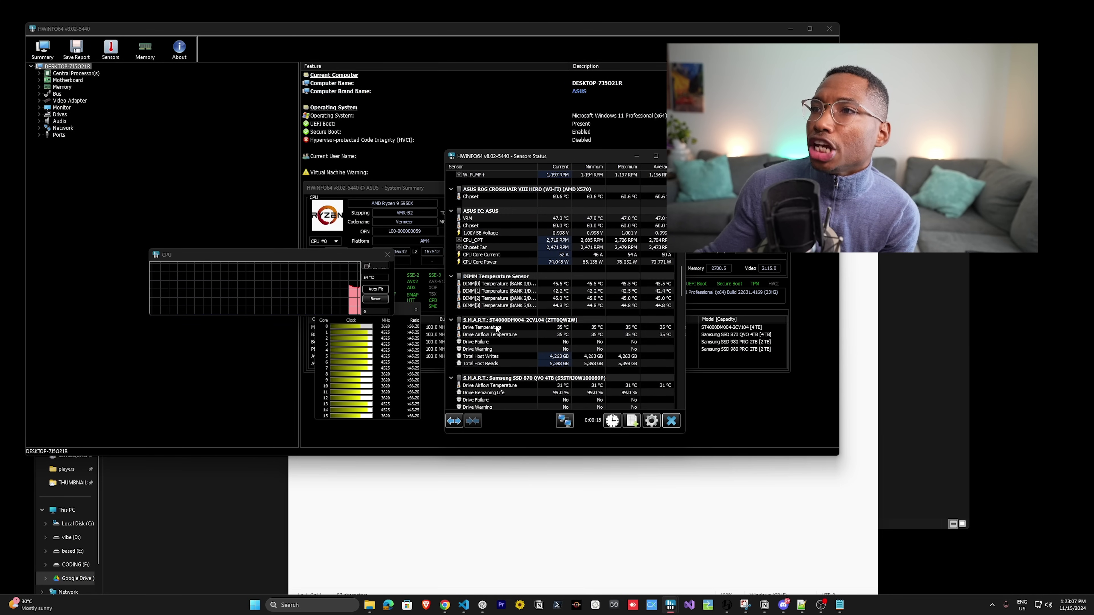
pyautogui.scroll(-10, 499, 319)
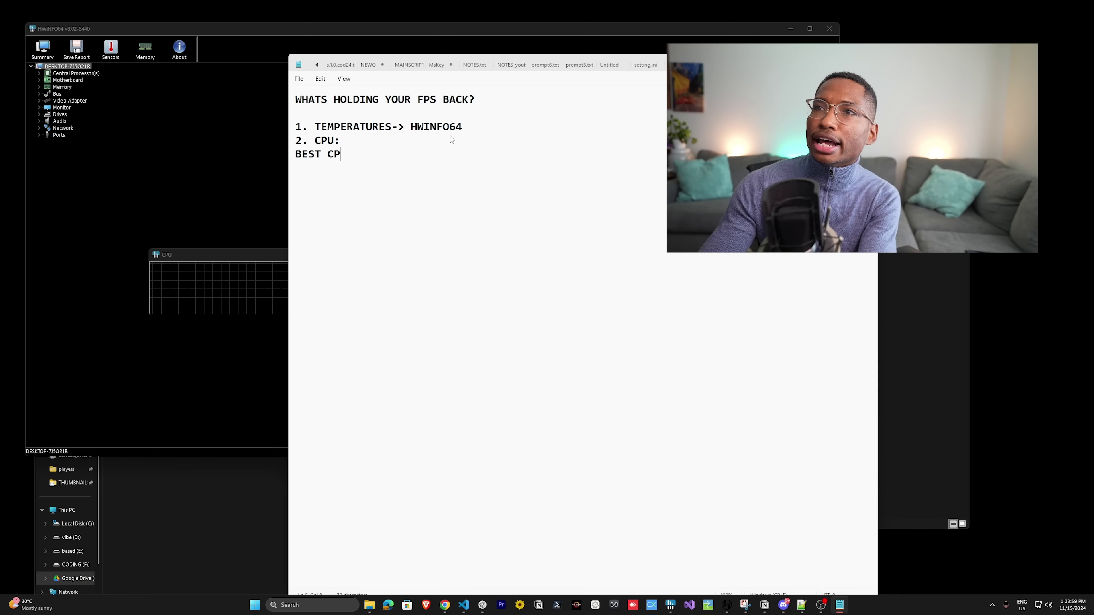
# Step: Complete the "BEST CPUS:" heading and list "9800X3D" and "INTEL 14900K" on separate lines beneath it
pyautogui.write('US:')
pyautogui.press('Return')
pyautogui.write('98')
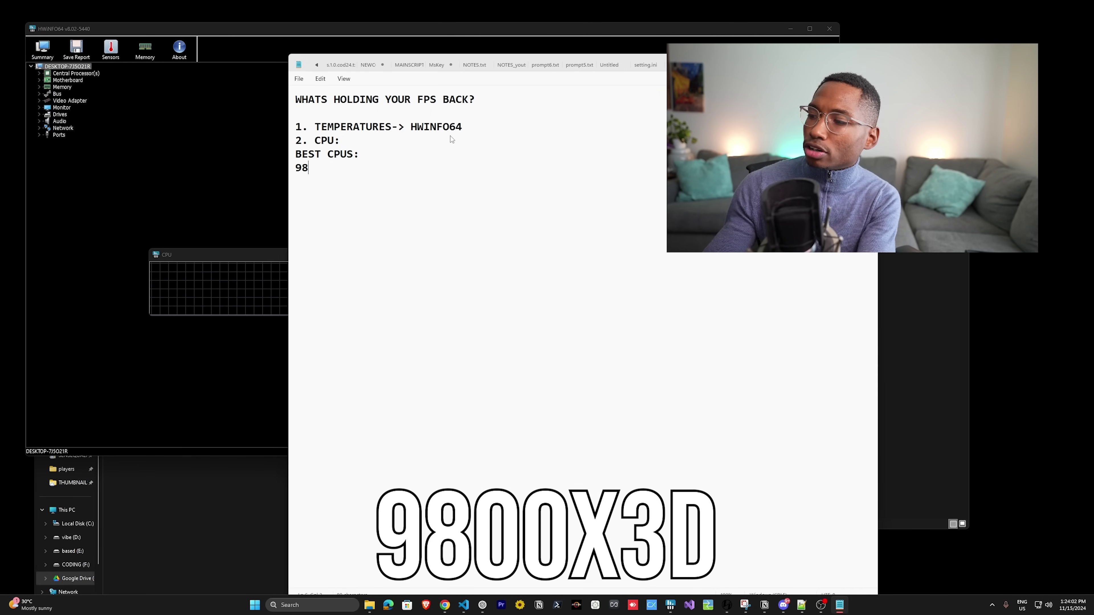
pyautogui.write('00X3D')
pyautogui.press('Return')
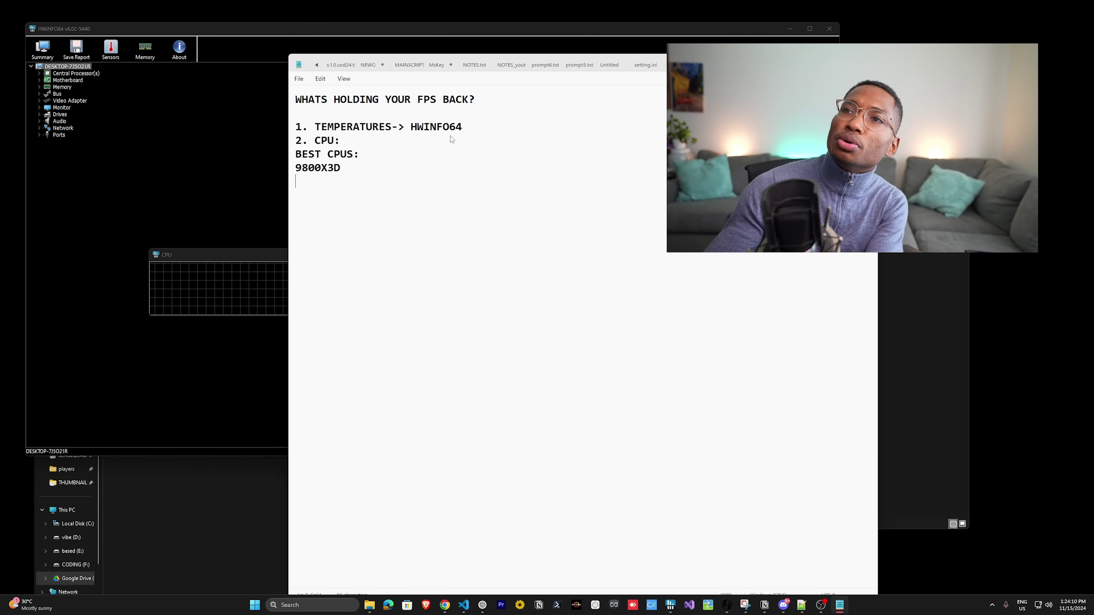
pyautogui.write('14900K')
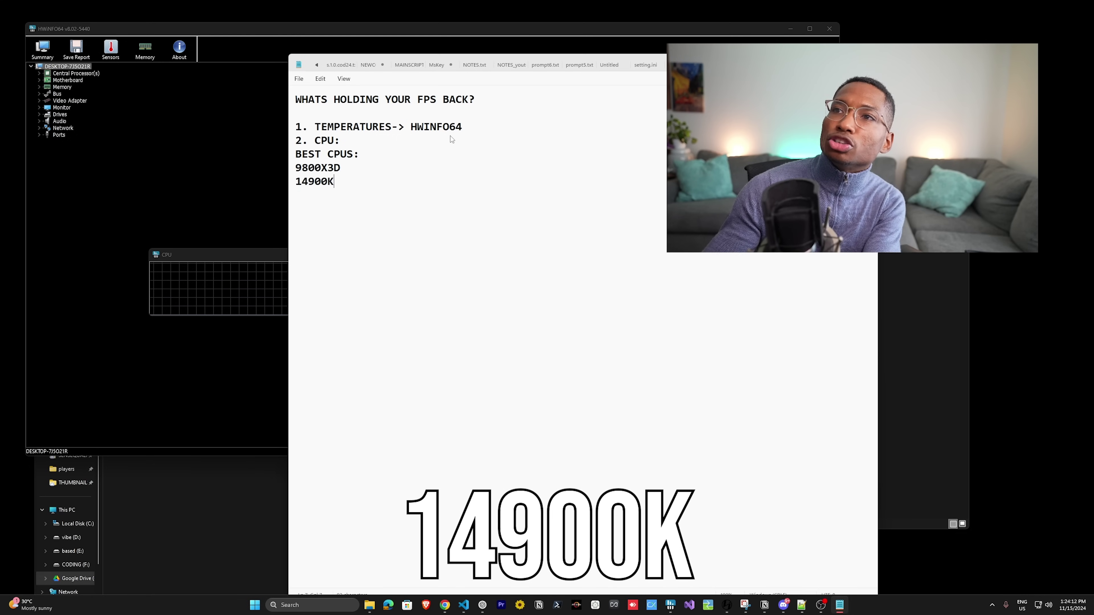
pyautogui.press('Return')
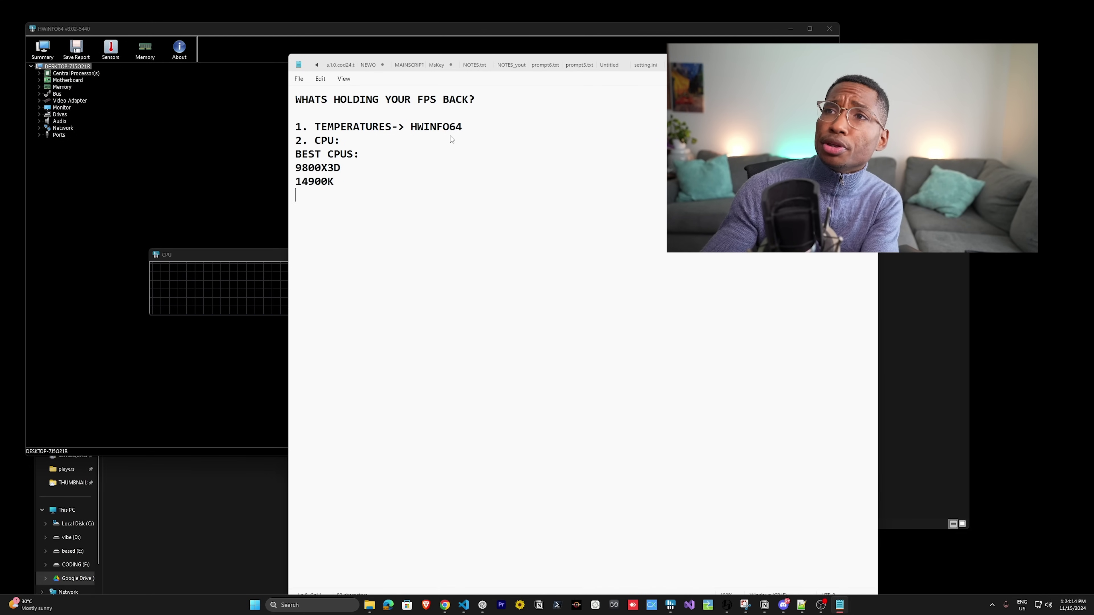
pyautogui.press('Up')
pyautogui.write('INTEL')
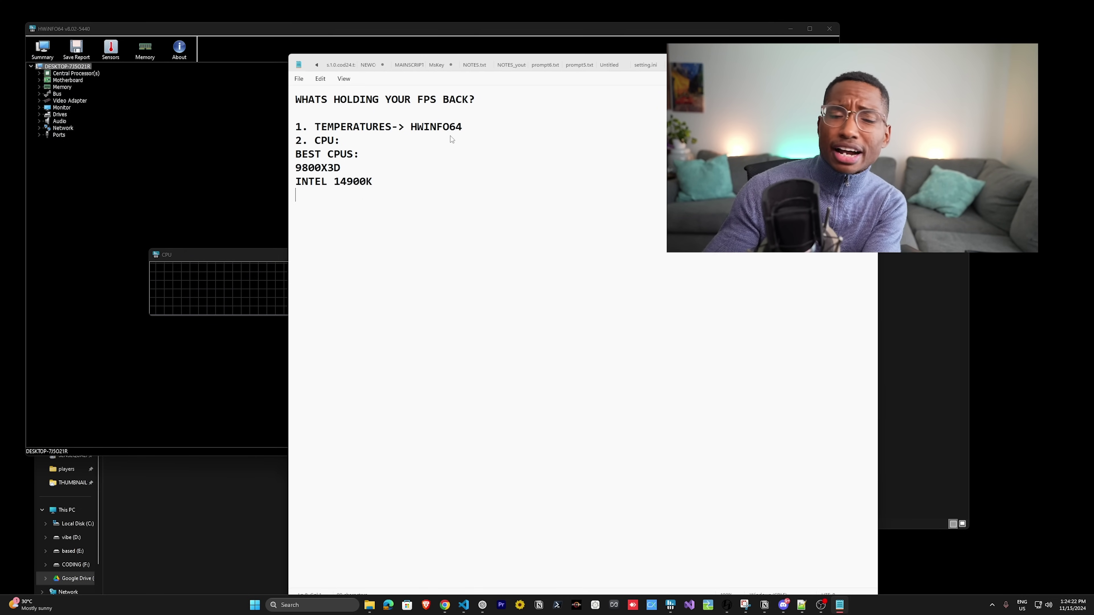
# Step: Add "5800X3D" as the third entry in the best CPUs list
pyautogui.write('5800X')
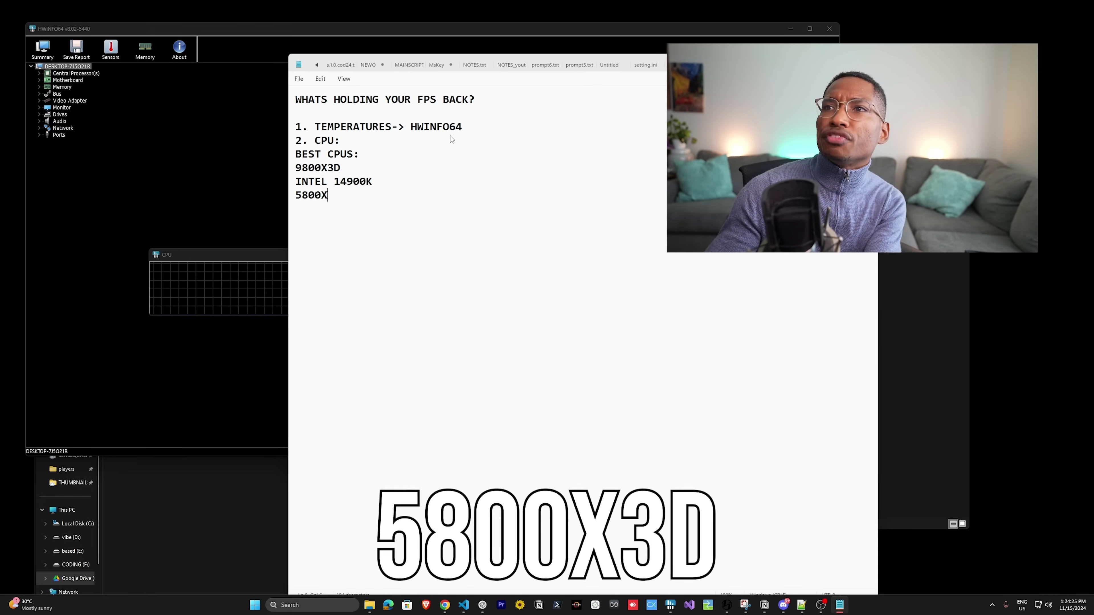
pyautogui.write('3D')
pyautogui.press('Home')
pyautogui.moveTo(358, 207); pyautogui.dragTo(264, 150)
pyautogui.click(431, 196)
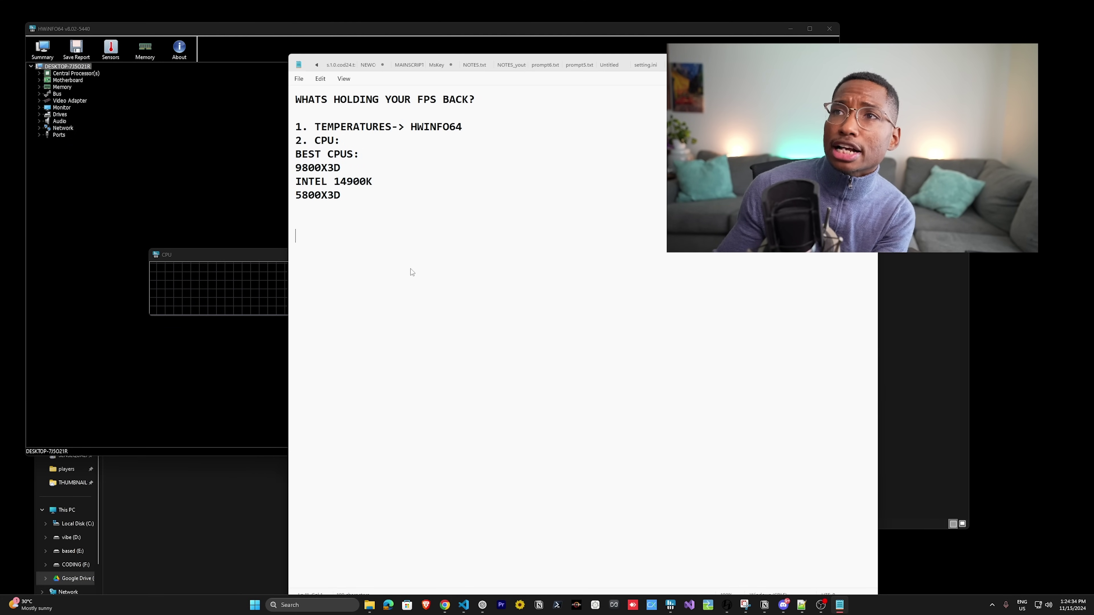
# Step: Add the heading "BEST GPUS: NVIDIA" below the CPU list, with "4090" and "4080" on separate lines
pyautogui.write('BEST GPUS:')
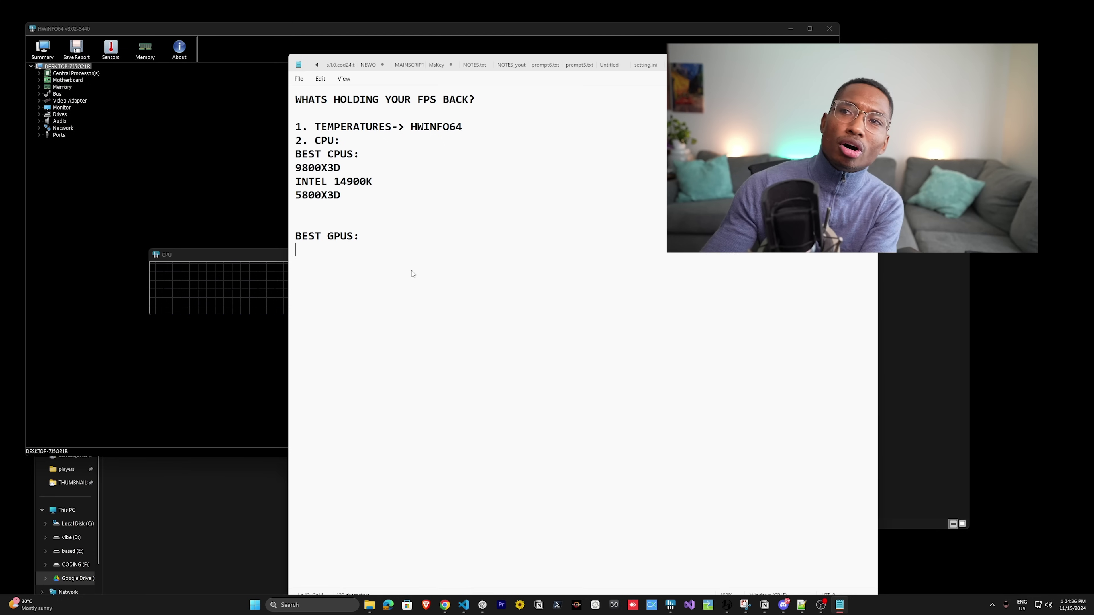
pyautogui.write(' NVIDIA')
pyautogui.press('Return')
pyautogui.write('4090 ')
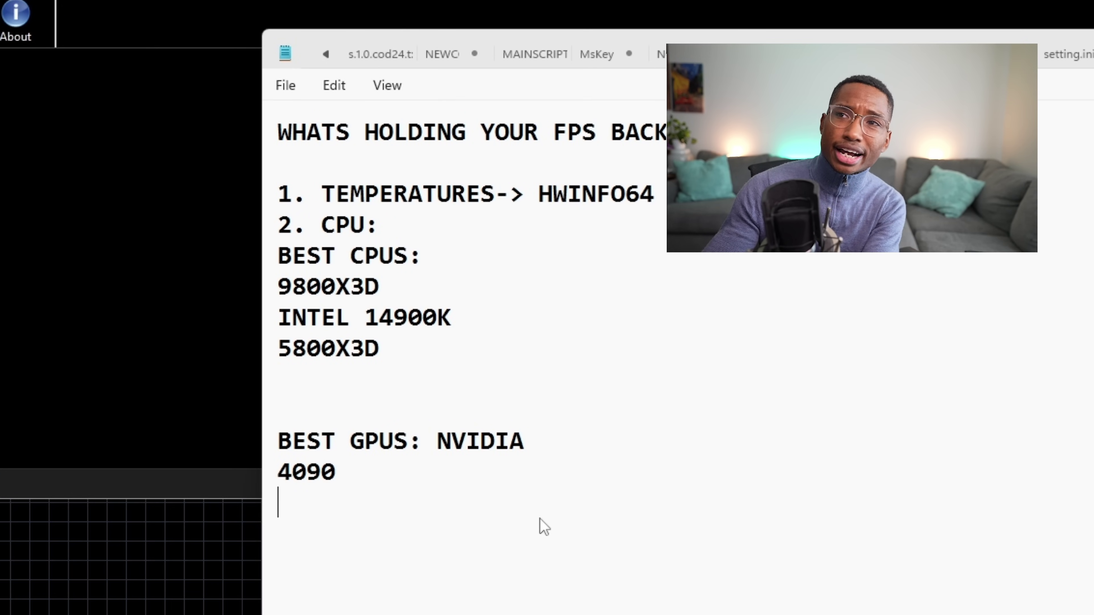
pyautogui.write('4080')
pyautogui.press('Return')
# Step: Add "4070ti SUPER" as the third entry in the best GPUs list
pyautogui.write('4070')
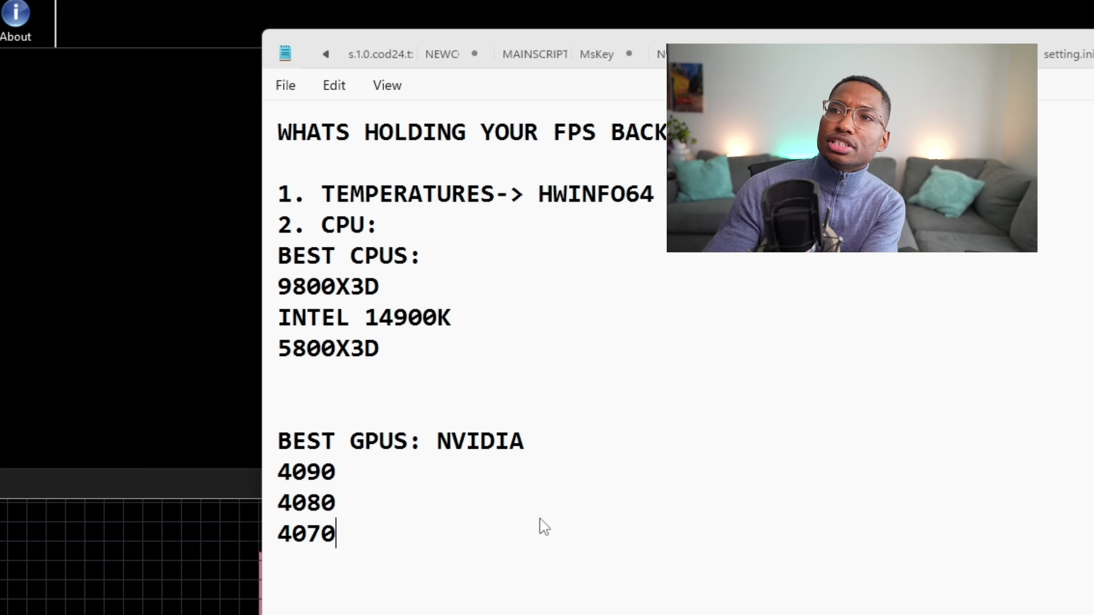
pyautogui.write('ti USPER')
pyautogui.press('BackSpace')
pyautogui.press('BackSpace')
pyautogui.press('BackSpace')
pyautogui.press('BackSpace')
pyautogui.press('BackSpace')
pyautogui.write('SUPER')
pyautogui.press('Return')
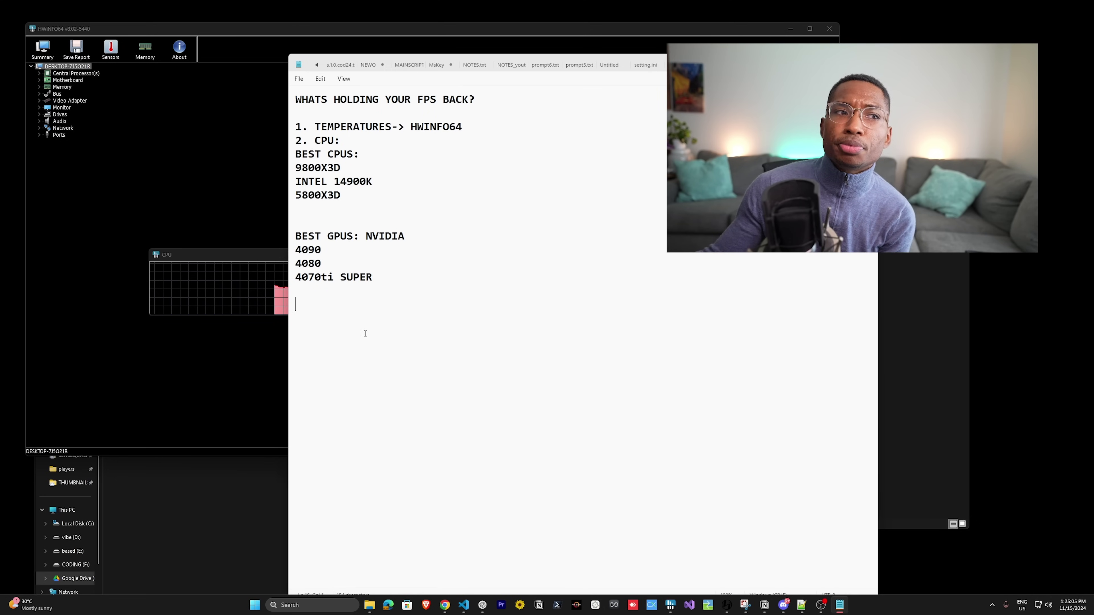
# Step: Add a "RAM:" heading below the GPU list, followed by the line "DDR4: -> 3600MHZ CL14-14-14"
pyautogui.write('RAM:')
pyautogui.press('Return')
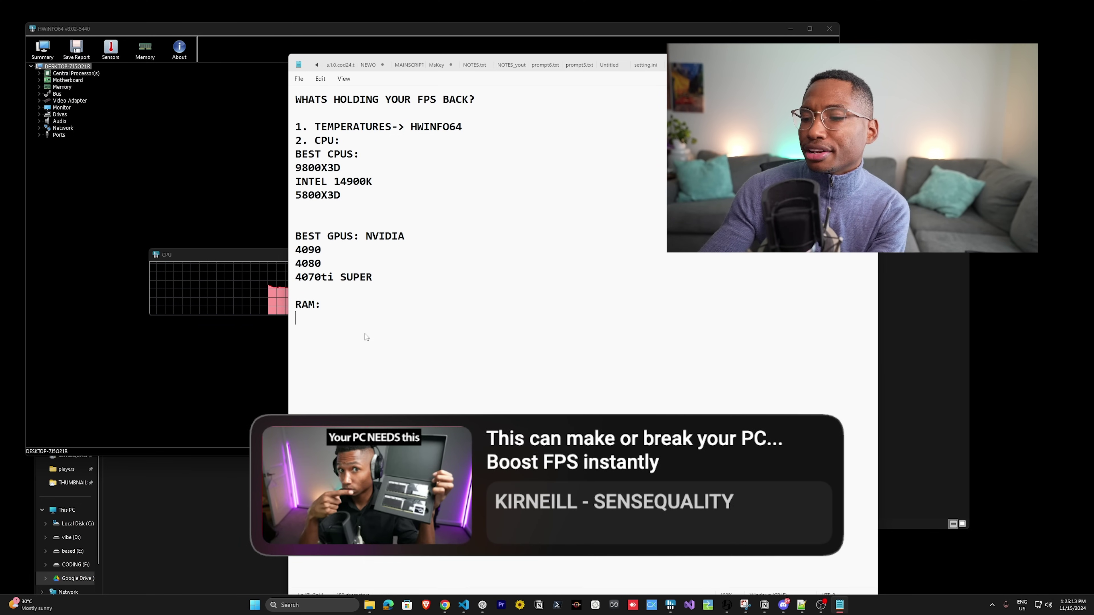
pyautogui.write('DDR4: -')
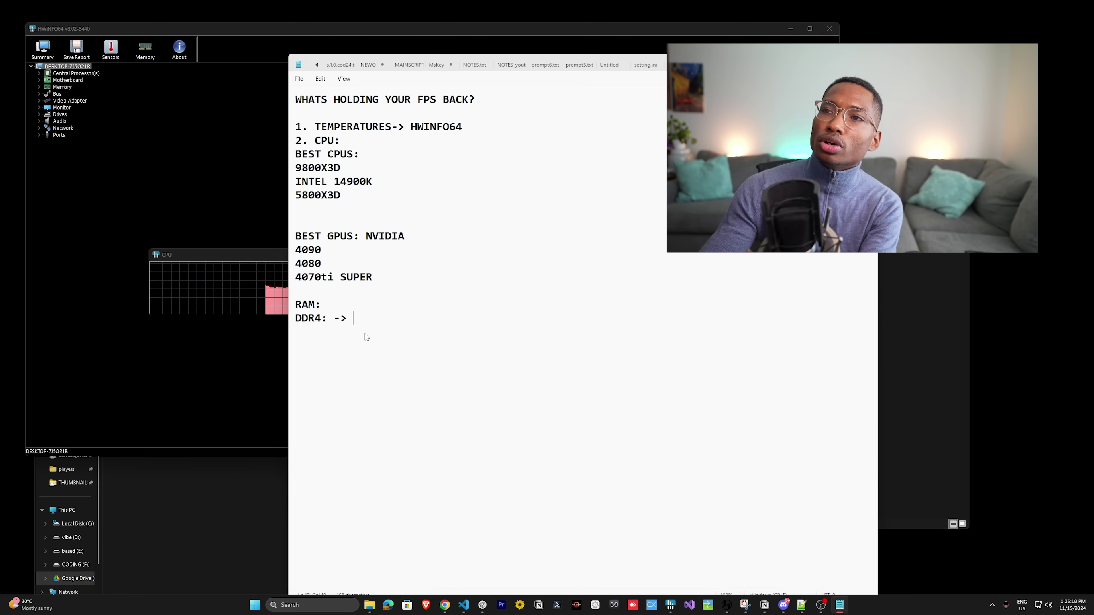
pyautogui.write('> 3600MHZ CL14-14-14')
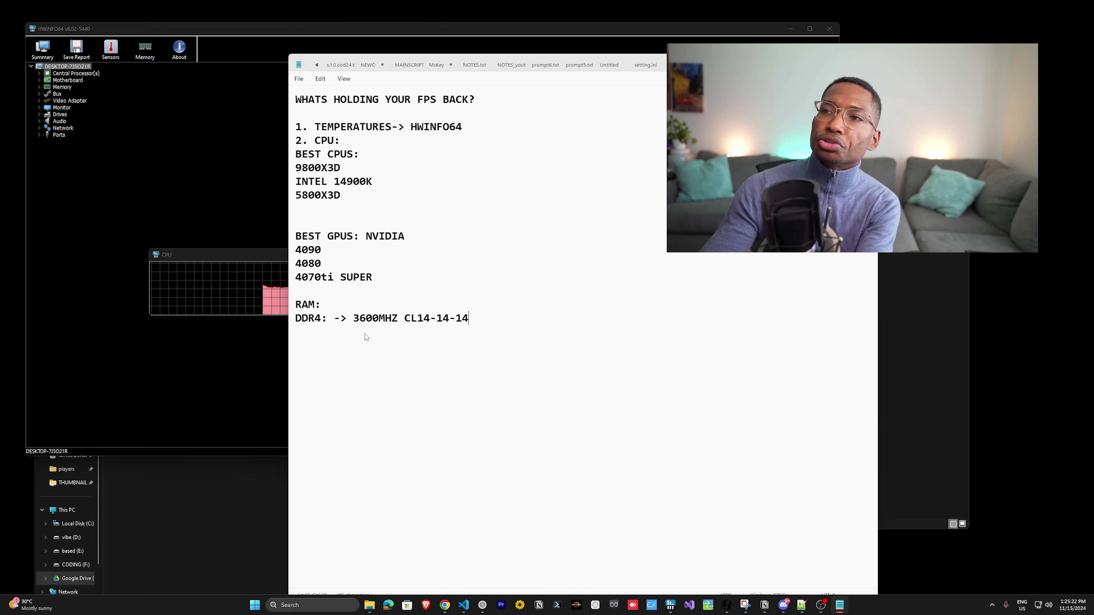
pyautogui.press('Return')
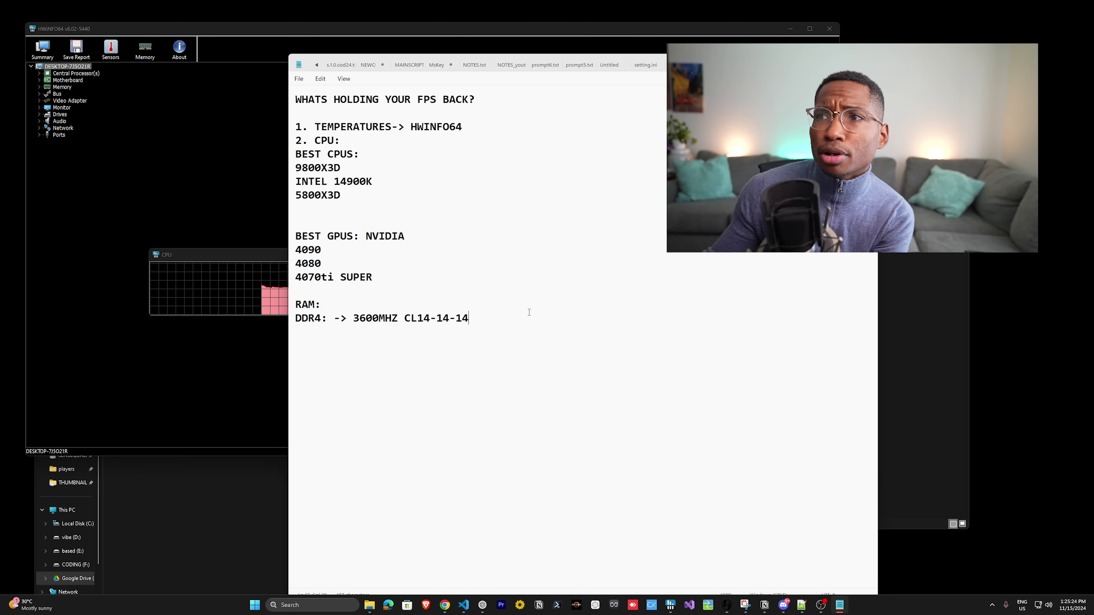
pyautogui.click(531, 317)
pyautogui.hotkey('ctrl', 'shift', 'Left')
pyautogui.hotkey('shift', 'Home')
pyautogui.click(505, 316)
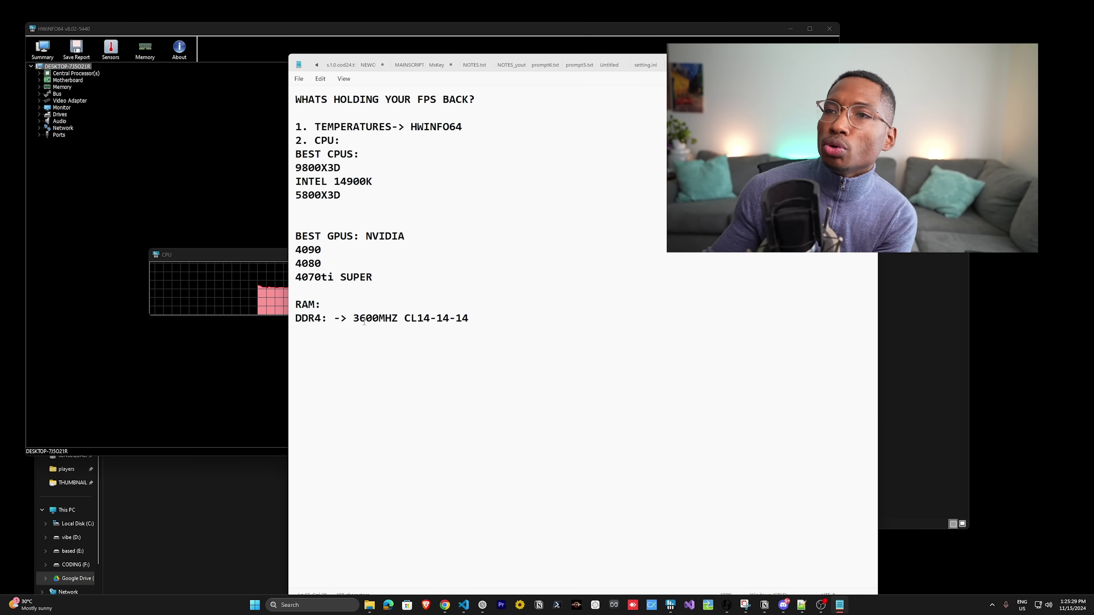
# Step: Open System Information, check the motherboard model in the BaseBoard Product entry, and return to the Notepad notes
pyautogui.click(333, 598)
pyautogui.write('system')
pyautogui.press('Return')
pyautogui.click(333, 601)
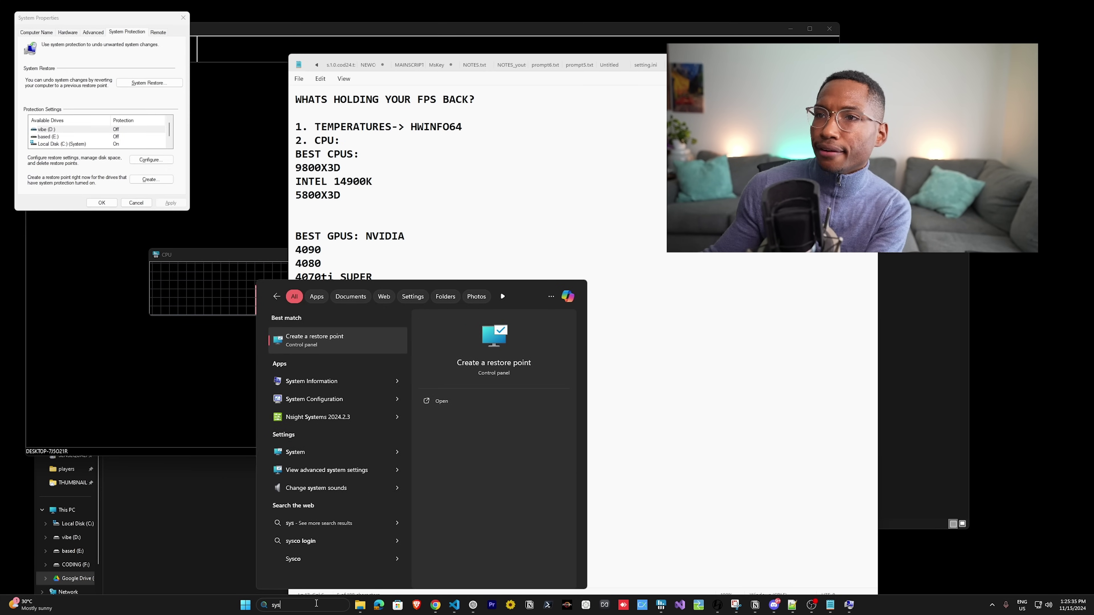
pyautogui.click(321, 380)
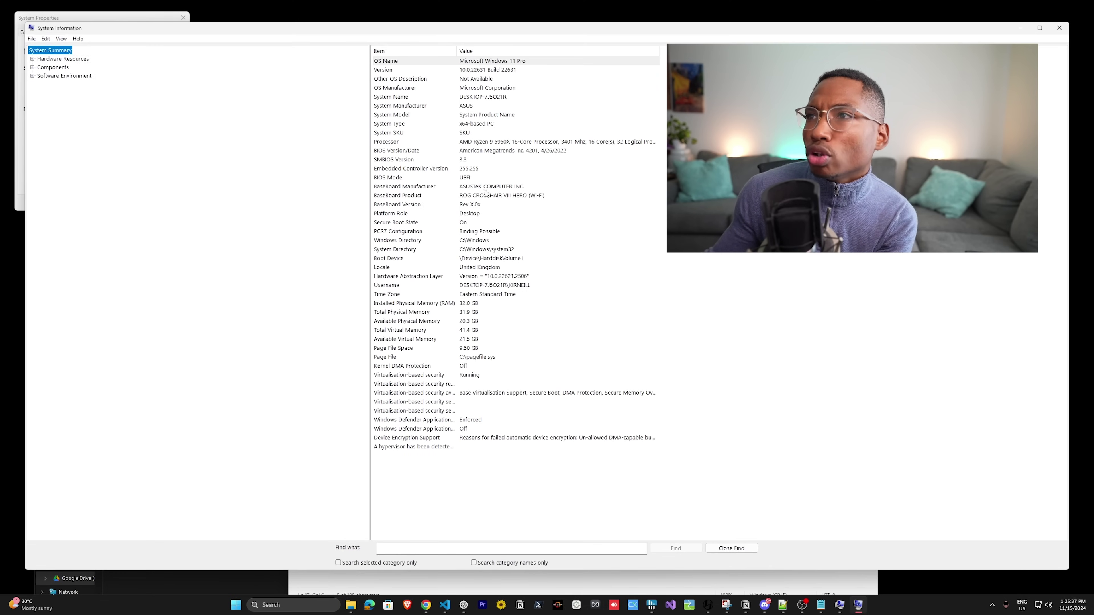
pyautogui.click(485, 196)
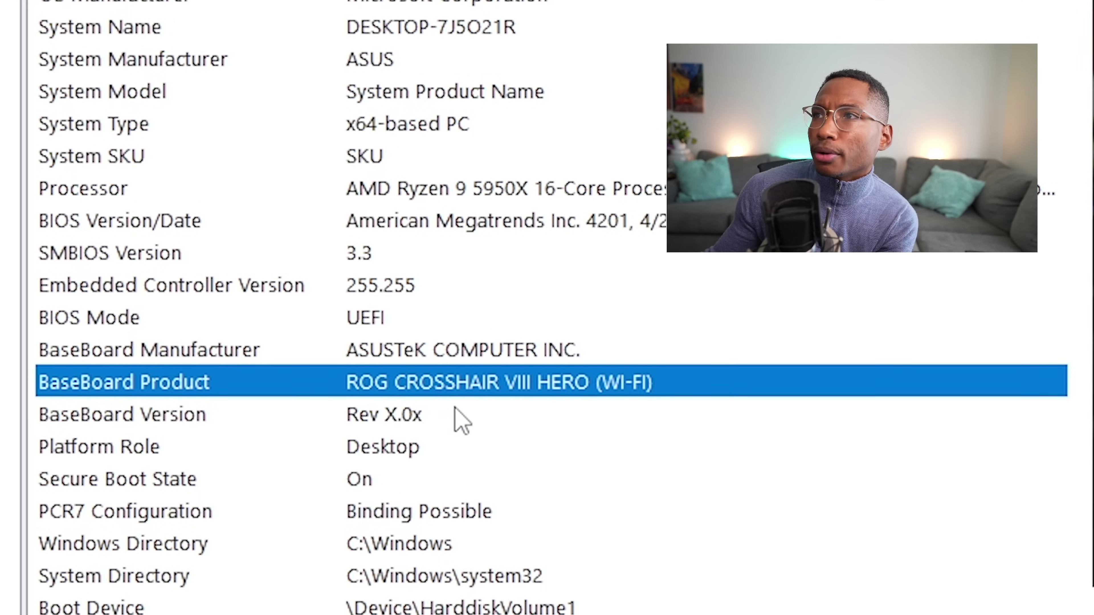
pyautogui.click(471, 353)
pyautogui.click(467, 381)
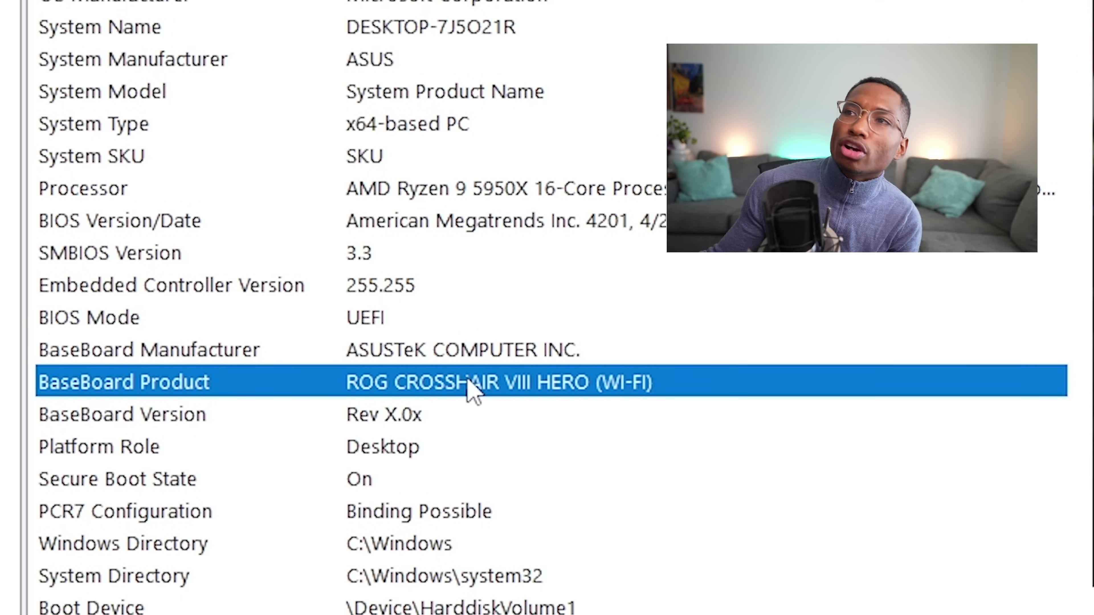
pyautogui.click(921, 287)
pyautogui.click(804, 353)
pyautogui.click(776, 379)
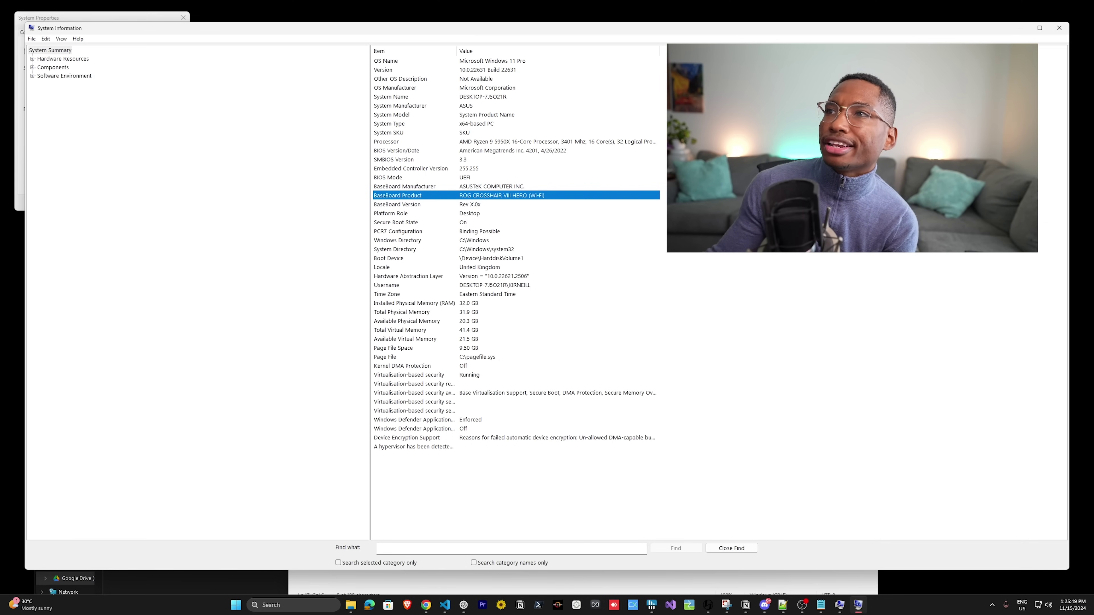
pyautogui.click(1021, 28)
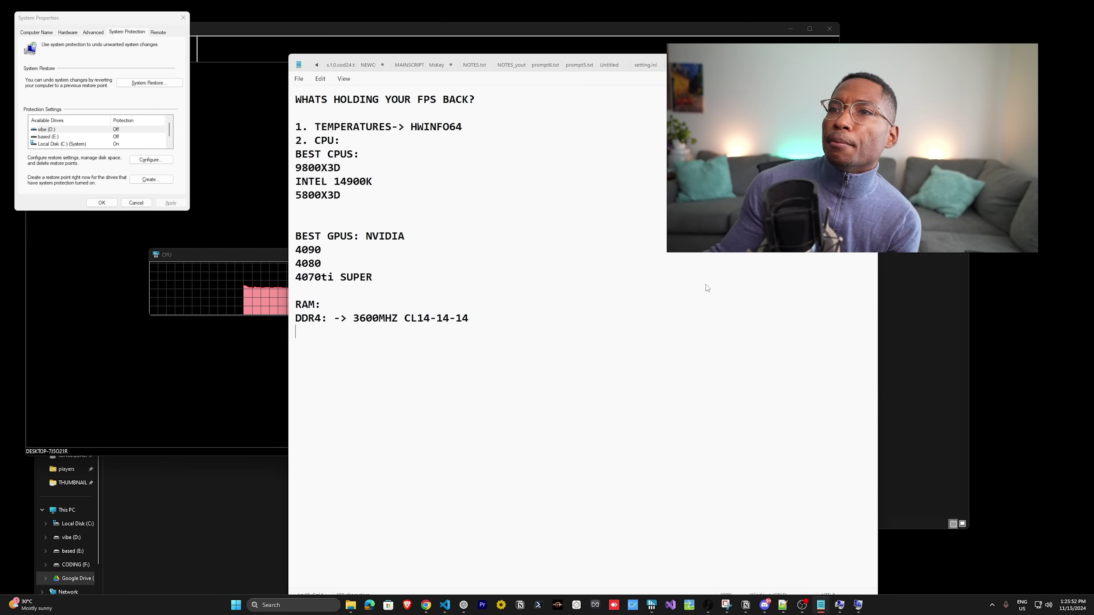
# Step: Add a "DDR5 ->" entry below the DDR4 line, with "INTEL : 7000+ MHZ" and "LOWEST TIMINGS POSSIBLE->" beneath it
pyautogui.write('DDR5 ->')
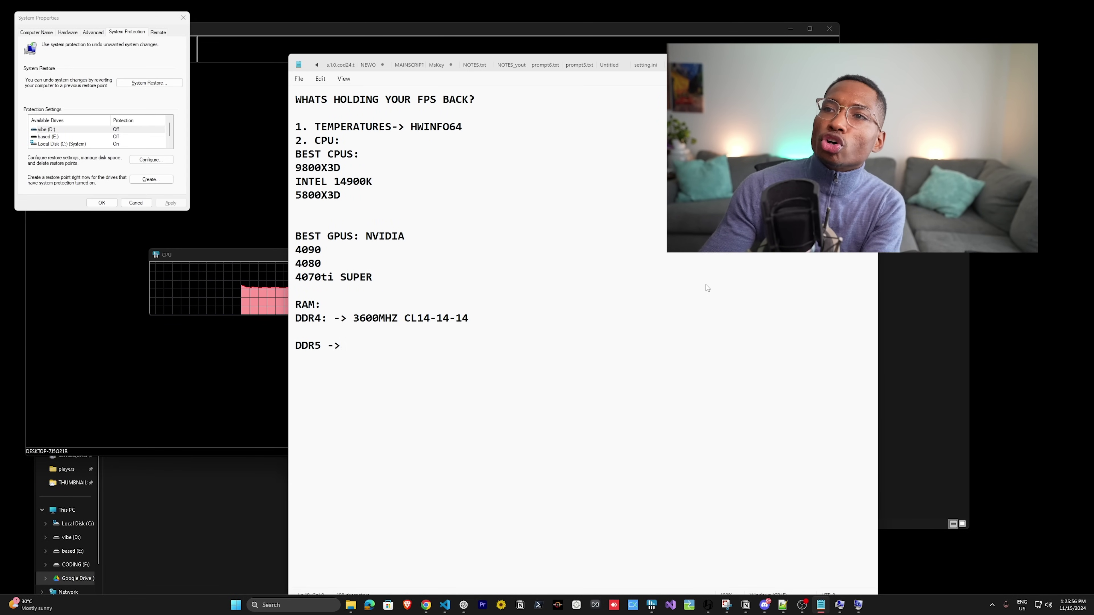
pyautogui.press('Return')
pyautogui.write('INTEL ')
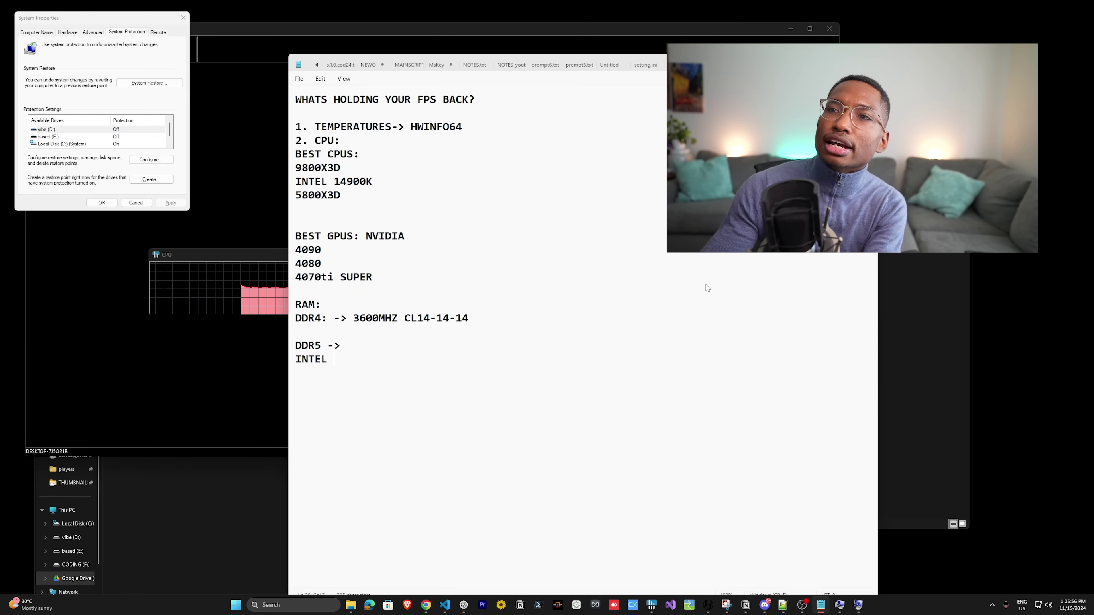
pyautogui.write(': 7000+ MHZ')
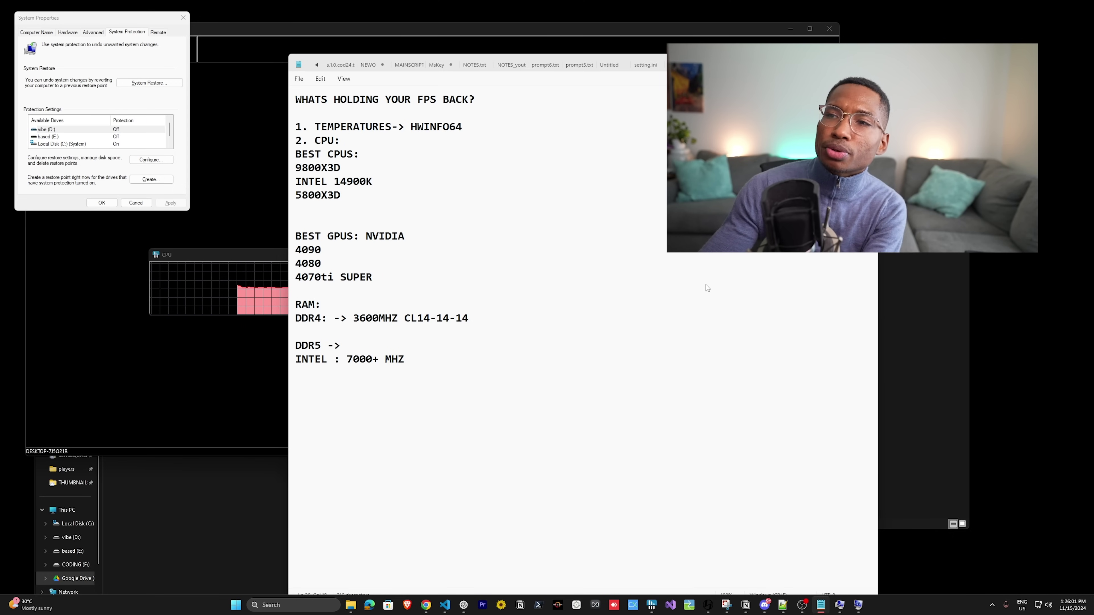
pyautogui.press('Return')
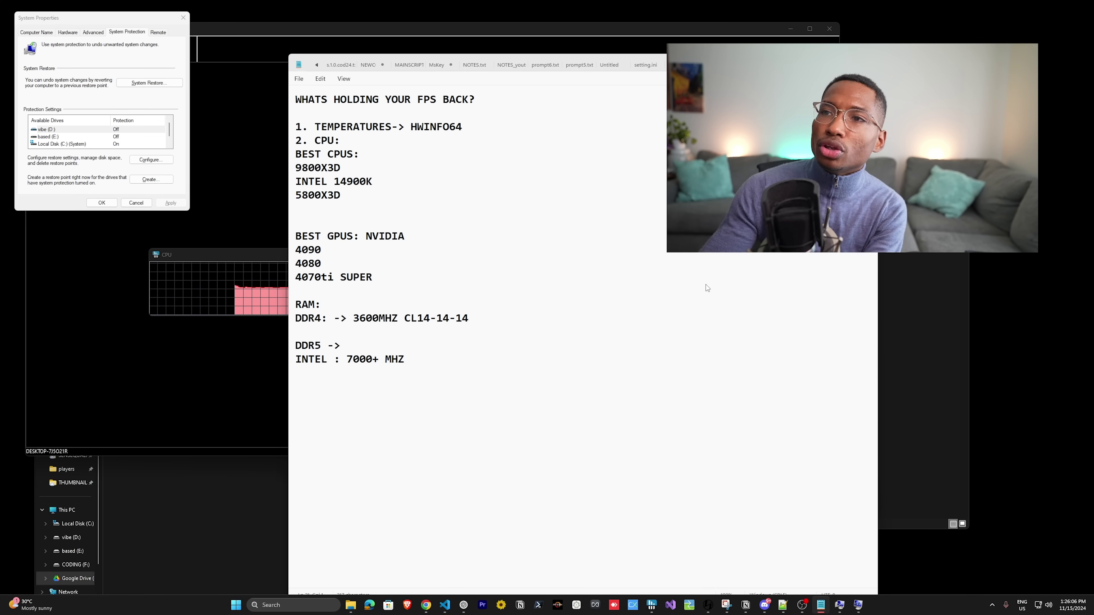
pyautogui.write('LOWEST TIMINGS ')
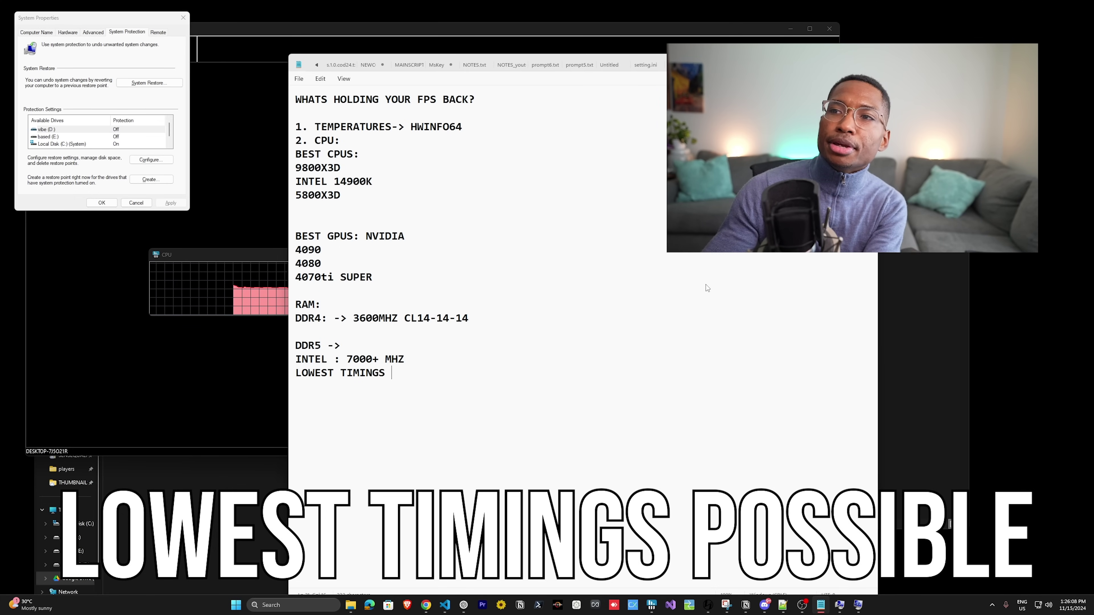
pyautogui.write('POSSIBLE->')
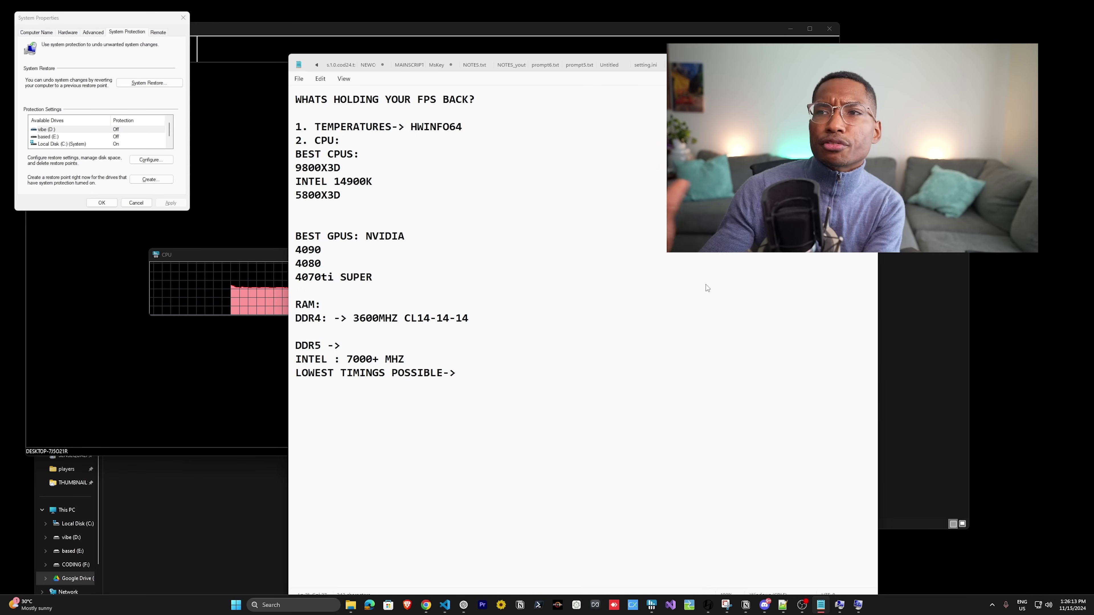
pyautogui.press('Return')
pyautogui.press('Return')
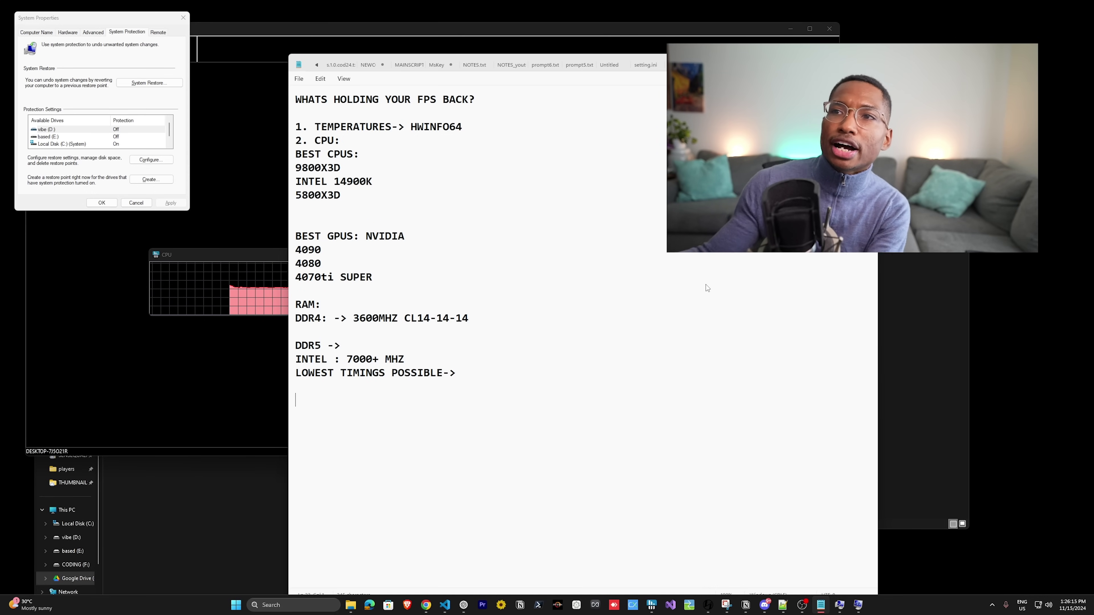
# Step: Add a "RYZEN DDR5:" section with "6000MHZ" and "LOWEST TIMINGS POSSIBLE" on separate lines
pyautogui.write('R')
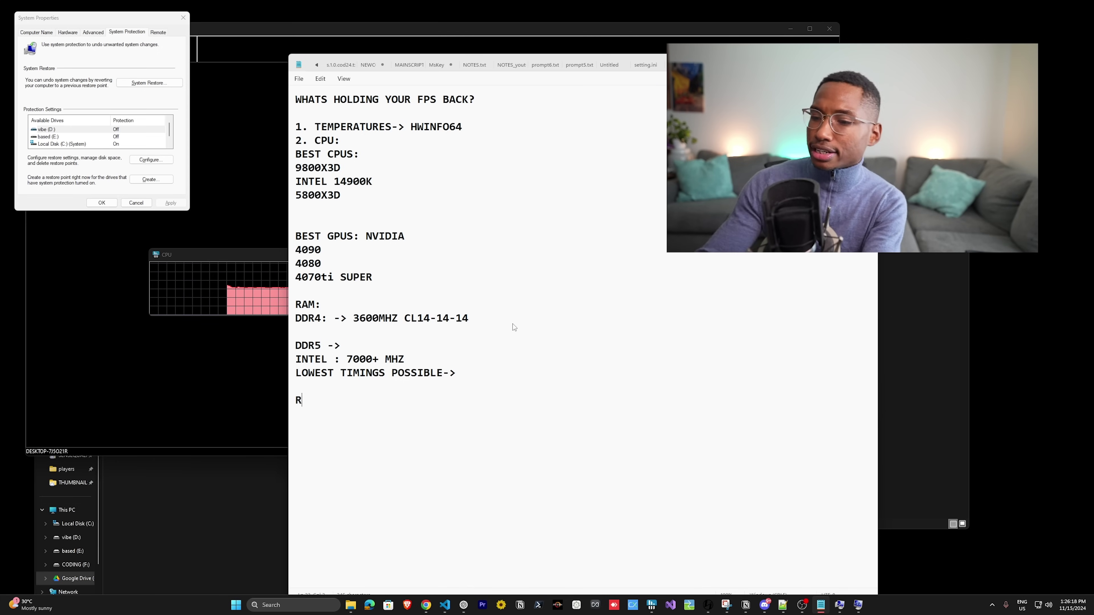
pyautogui.write('YZEN DDR5:')
pyautogui.press('Return')
pyautogui.write('6000MHZ')
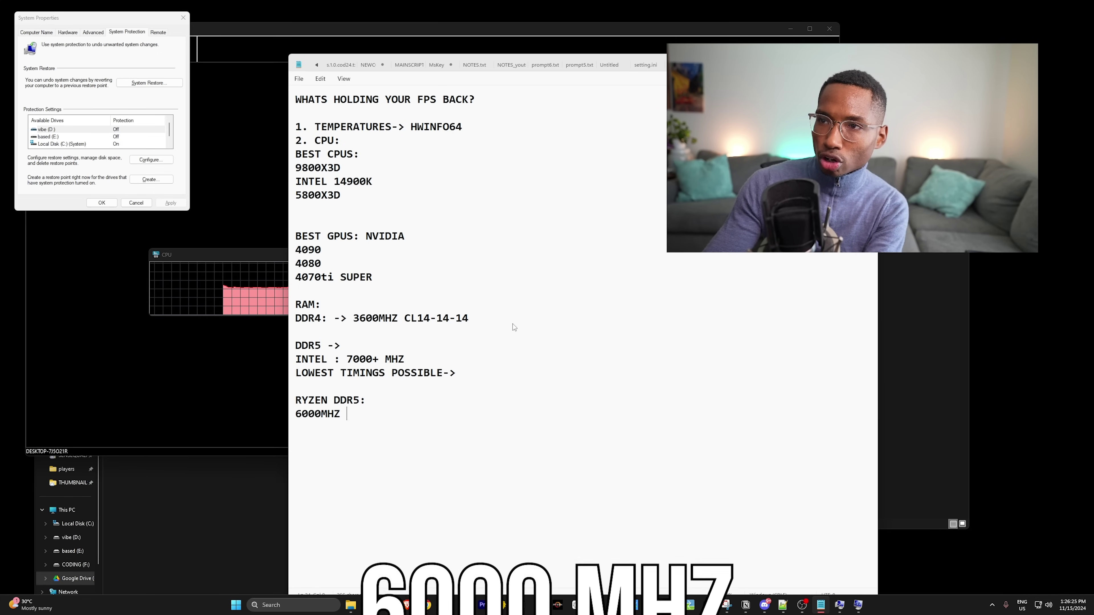
pyautogui.press('Return')
pyautogui.write('LOWEST TIMINGS POSSIBLE')
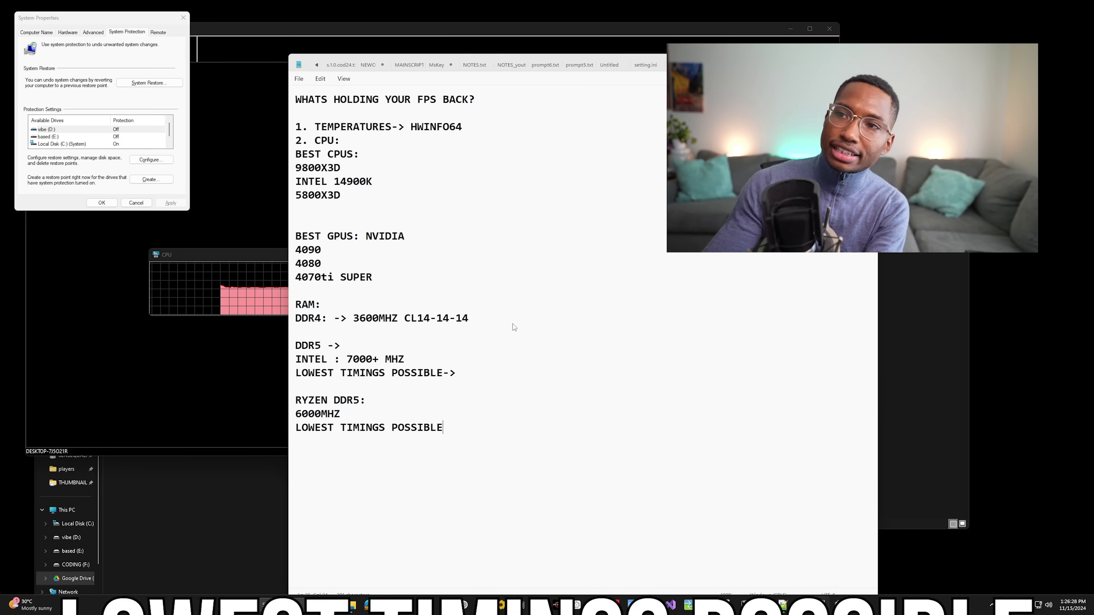
# Step: Add the line "***EXPO***" at the end of the Ryzen DDR5 section
pyautogui.press('Up')
pyautogui.press('Up')
pyautogui.press('Up')
pyautogui.press('Up')
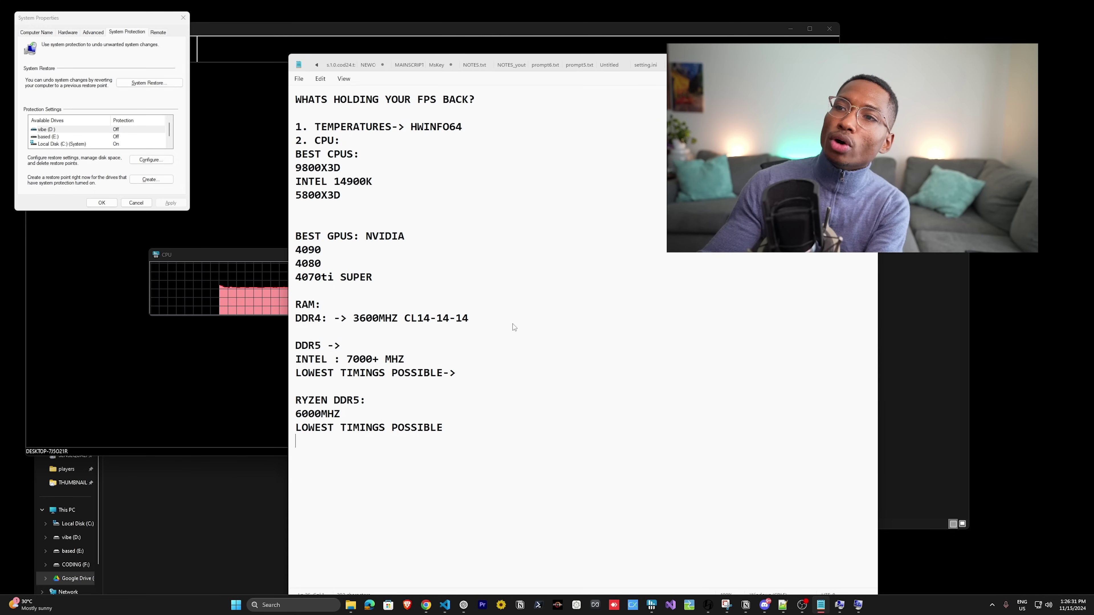
pyautogui.write('***')
pyautogui.press('Home')
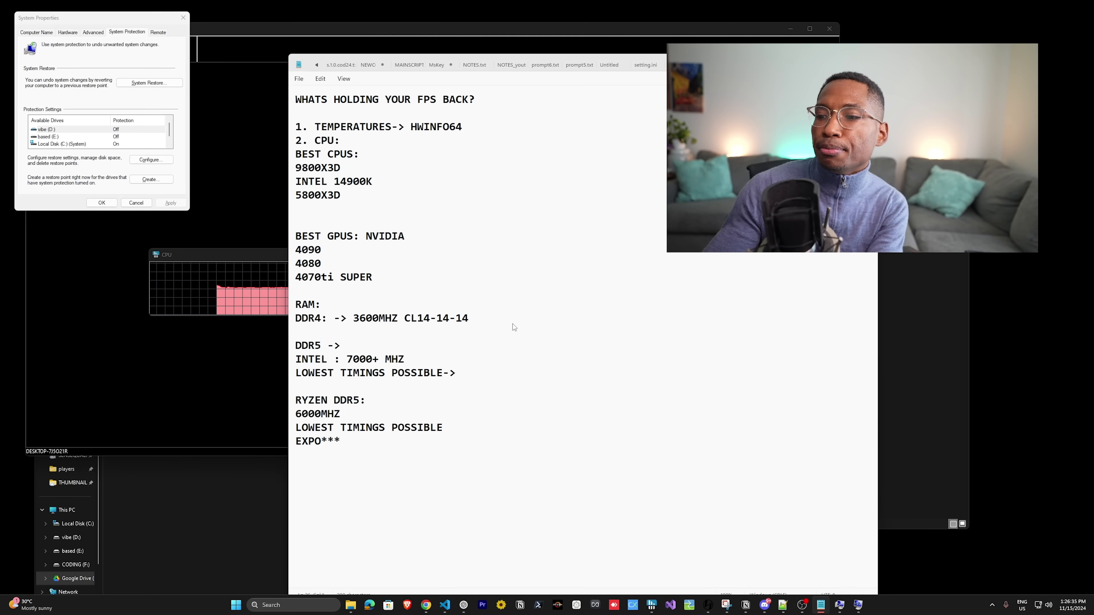
pyautogui.write('***')
pyautogui.click(562, 441)
pyautogui.press('Return')
# Step: Move the DDR4 speed and timings onto their own line, and write "12900K" after "DDR4:"
pyautogui.click(330, 319)
pyautogui.press('Return')
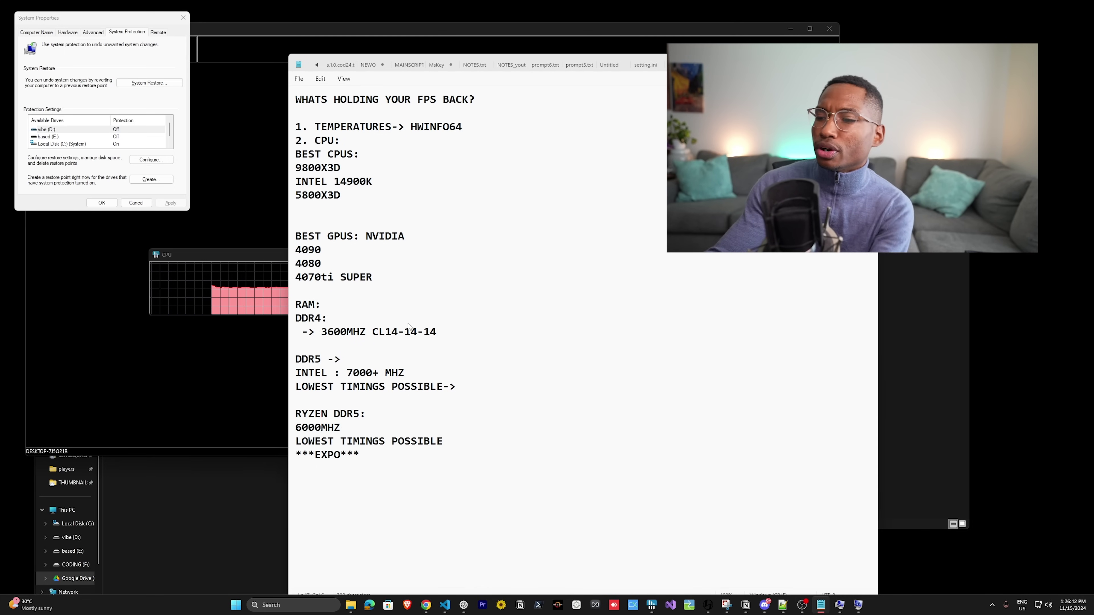
pyautogui.write('12900')
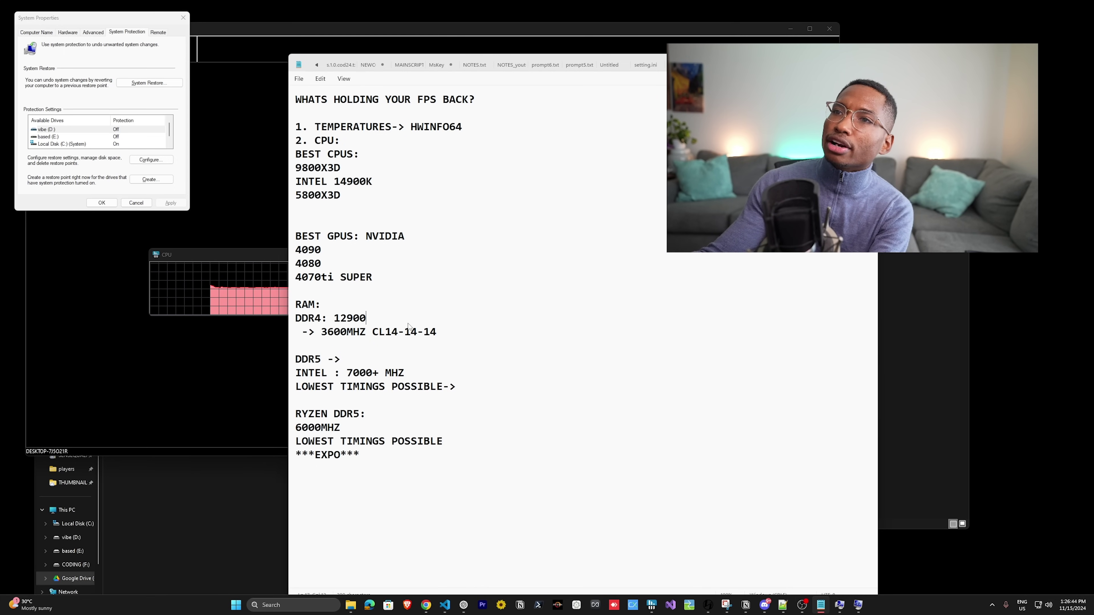
pyautogui.write('K')
pyautogui.press('Down')
pyautogui.press('Down')
pyautogui.press('Down')
pyautogui.press('Down')
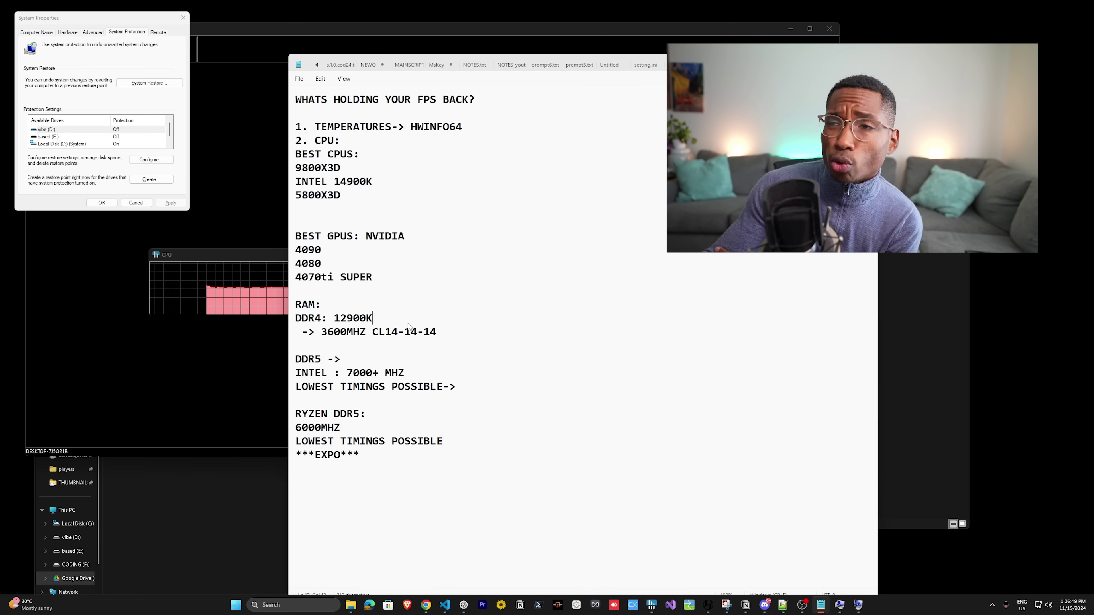